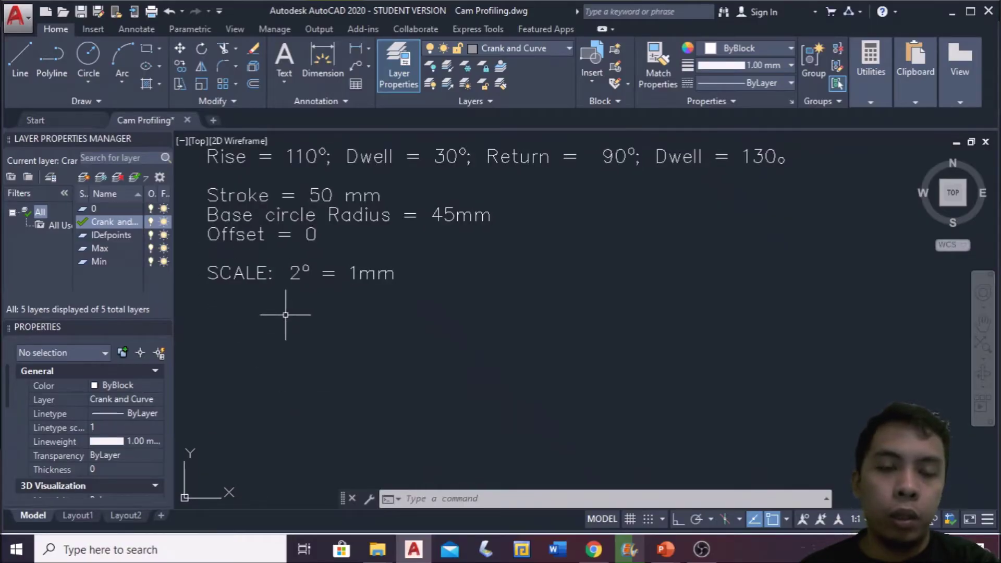
pyautogui.moveTo(349, 353); pyautogui.dragTo(352, 373, button='middle')
pyautogui.moveTo(286, 339); pyautogui.dragTo(300, 284, button='middle')
pyautogui.scroll(-2, 267, 338)
pyautogui.scroll(2, 268, 335)
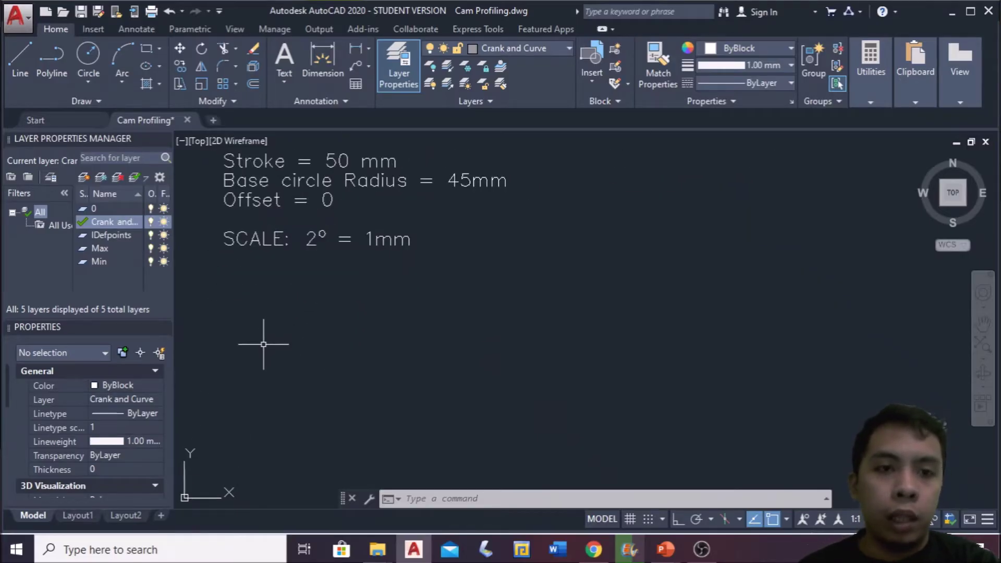
pyautogui.moveTo(264, 342); pyautogui.dragTo(263, 371, button='middle')
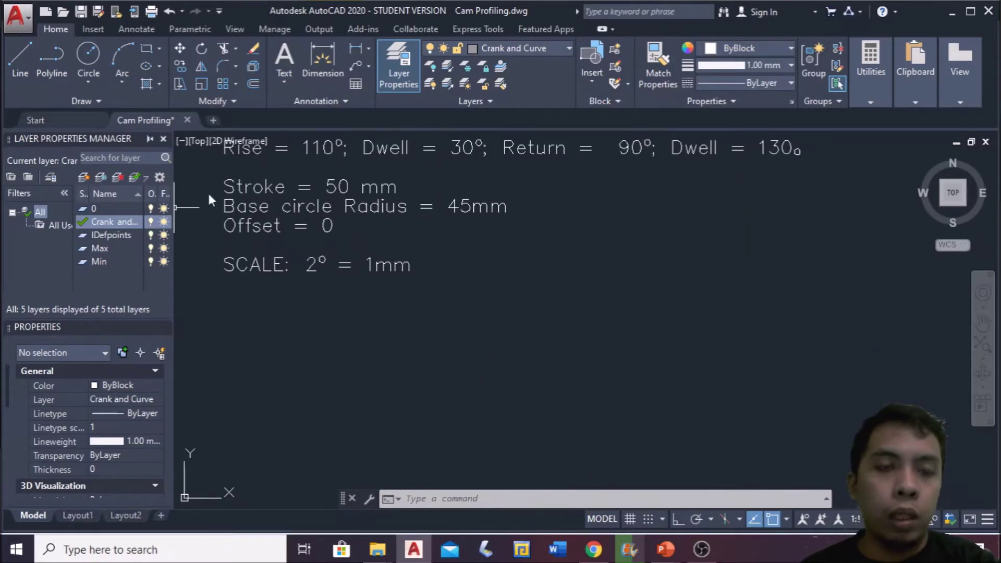
pyautogui.moveTo(305, 231); pyautogui.dragTo(307, 249, button='middle')
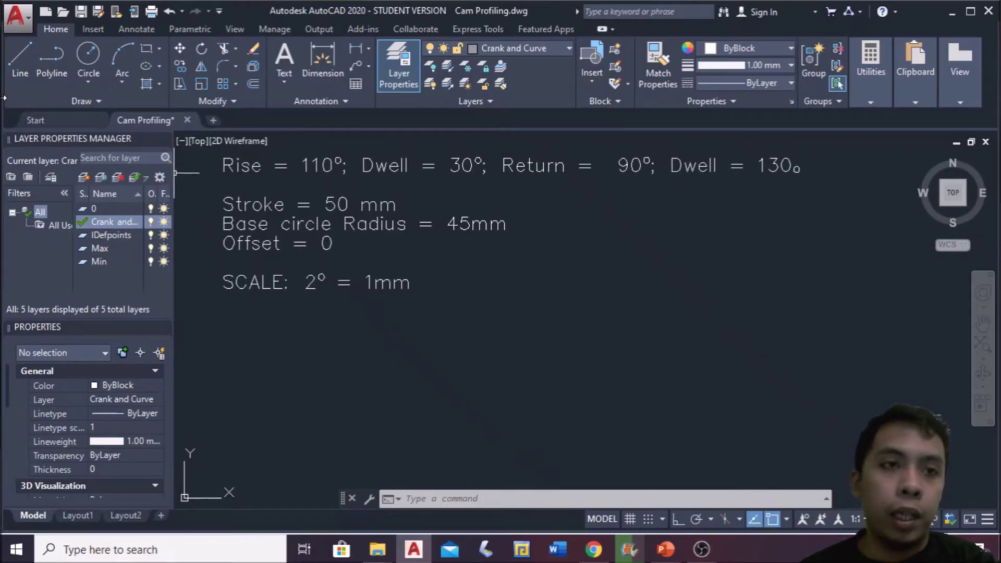
# Step: Draw a horizontal line 180 mm long in the empty area below the scale note, with Ortho on
pyautogui.click(16, 70)
pyautogui.moveTo(381, 447); pyautogui.dragTo(386, 339, button='middle')
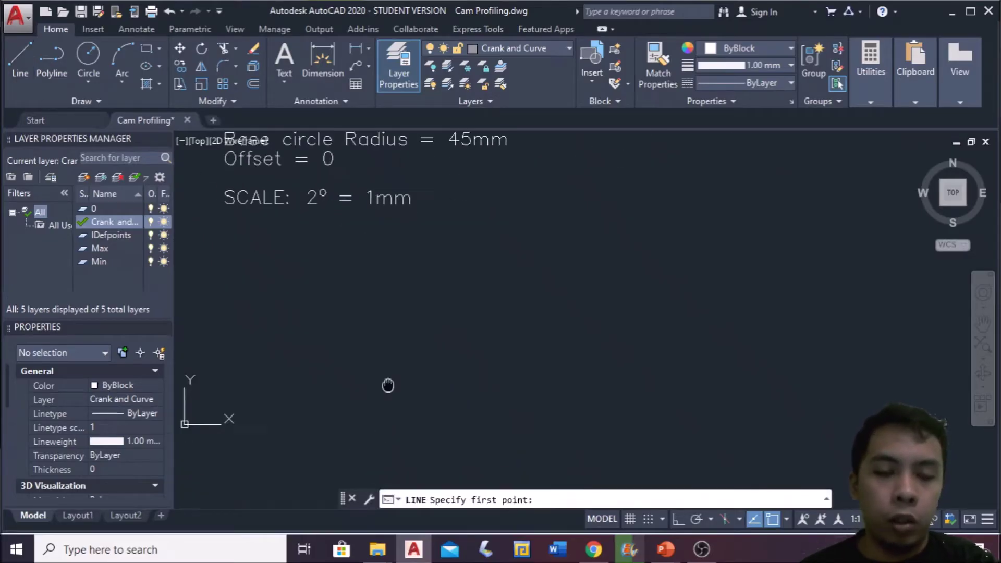
pyautogui.click(345, 369)
pyautogui.click(679, 520)
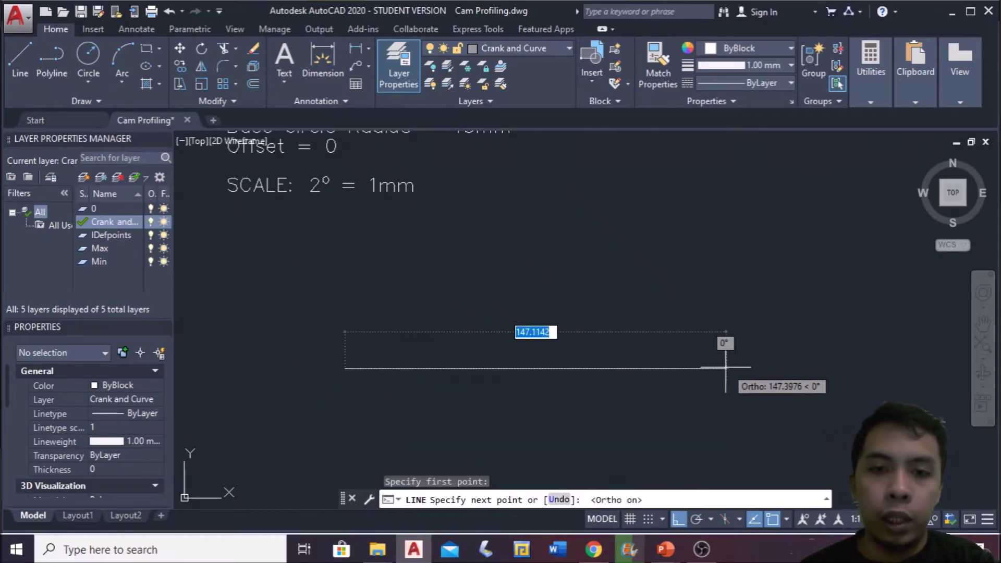
pyautogui.scroll(-2, 704, 359)
pyautogui.scroll(2, 695, 358)
pyautogui.moveTo(632, 351)
pyautogui.mouseDown(button='middle')
pyautogui.moveTo(733, 450)
pyautogui.moveTo(688, 398)
pyautogui.moveTo(682, 368)
pyautogui.mouseUp(button='middle')
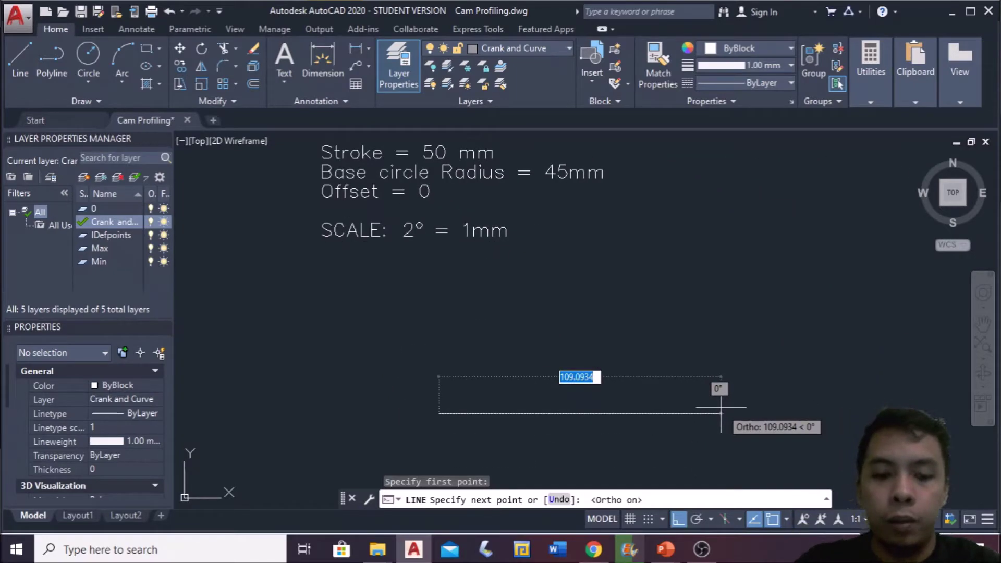
pyautogui.write('180')
pyautogui.press('Return')
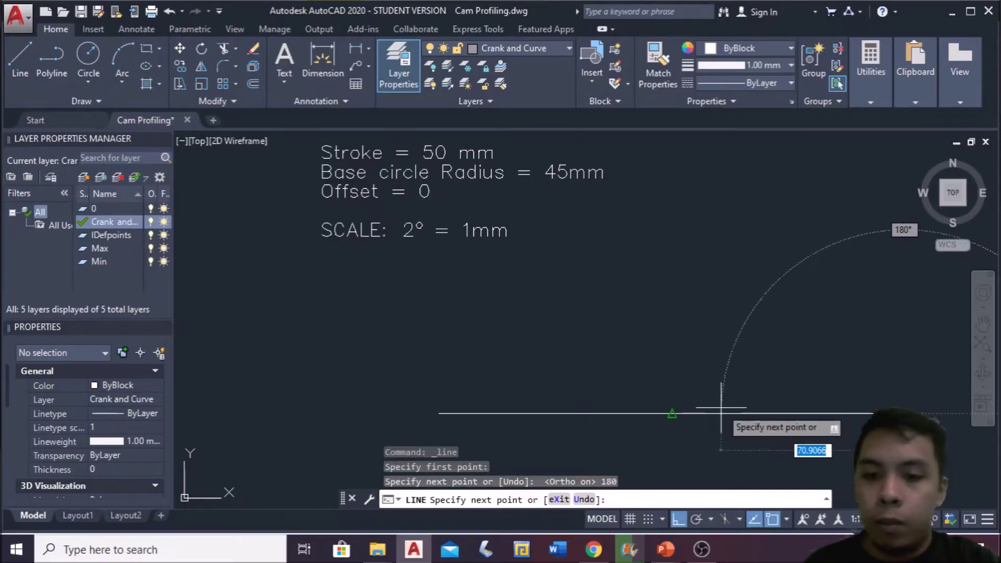
# Step: Continue the line 50 mm straight up from the right end of the horizontal baseline
pyautogui.moveTo(841, 328); pyautogui.dragTo(753, 351, button='middle')
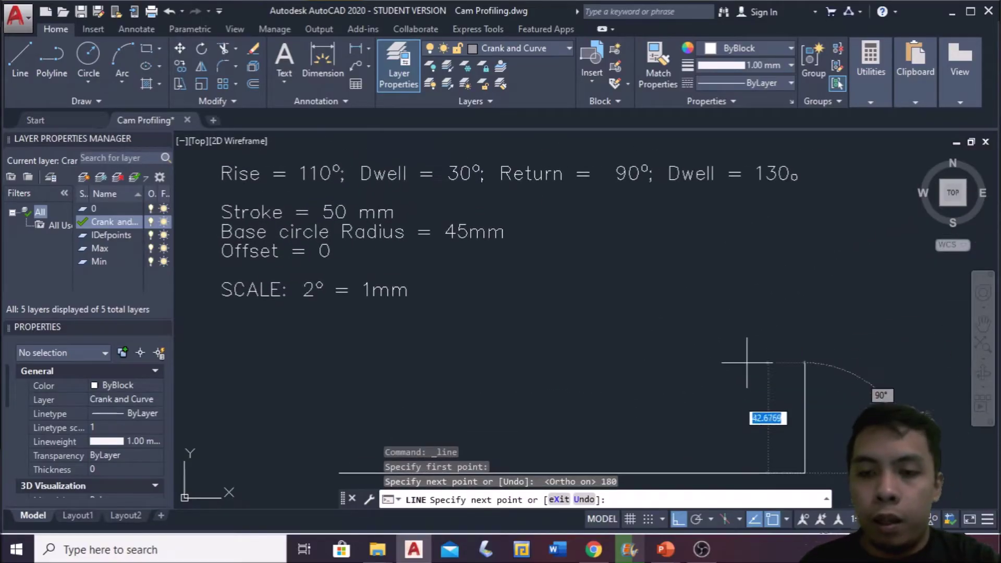
pyautogui.scroll(-2, 804, 340)
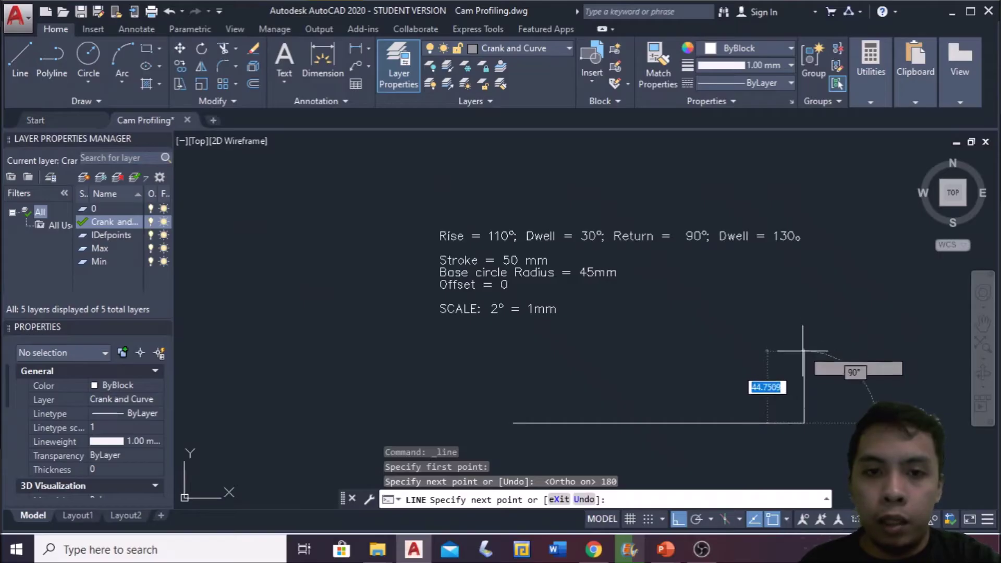
pyautogui.scroll(2, 805, 350)
pyautogui.write('50')
pyautogui.press('Return')
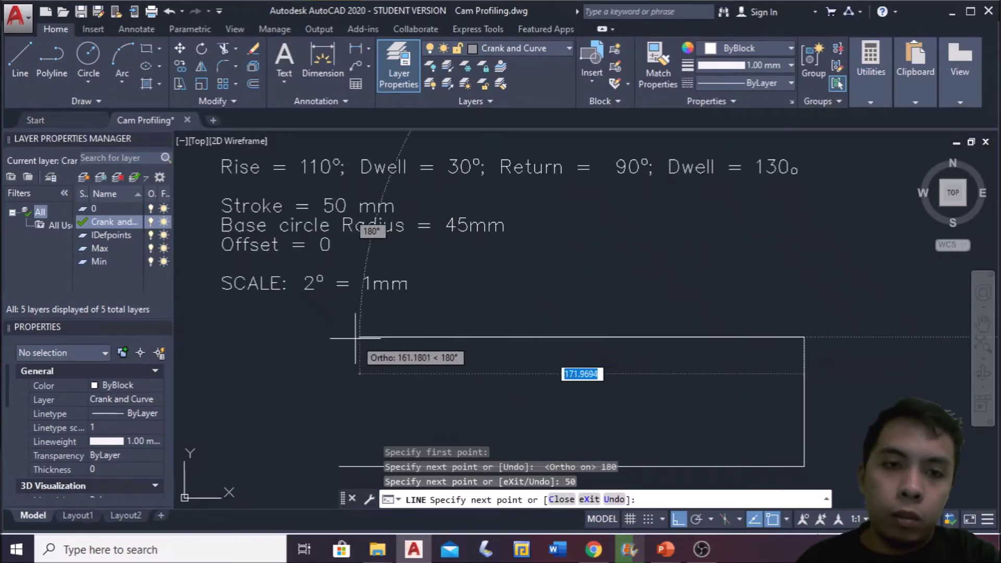
# Step: Draw the 180 mm upper edge back to the left and close the rectangle at the baseline's starting point
pyautogui.moveTo(358, 339); pyautogui.dragTo(464, 319, button='middle')
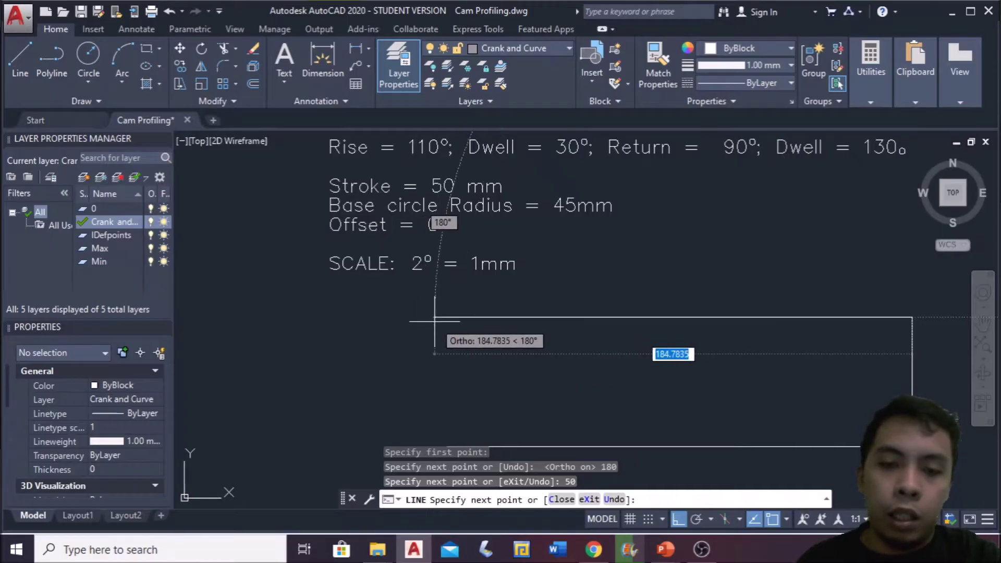
pyautogui.write('180')
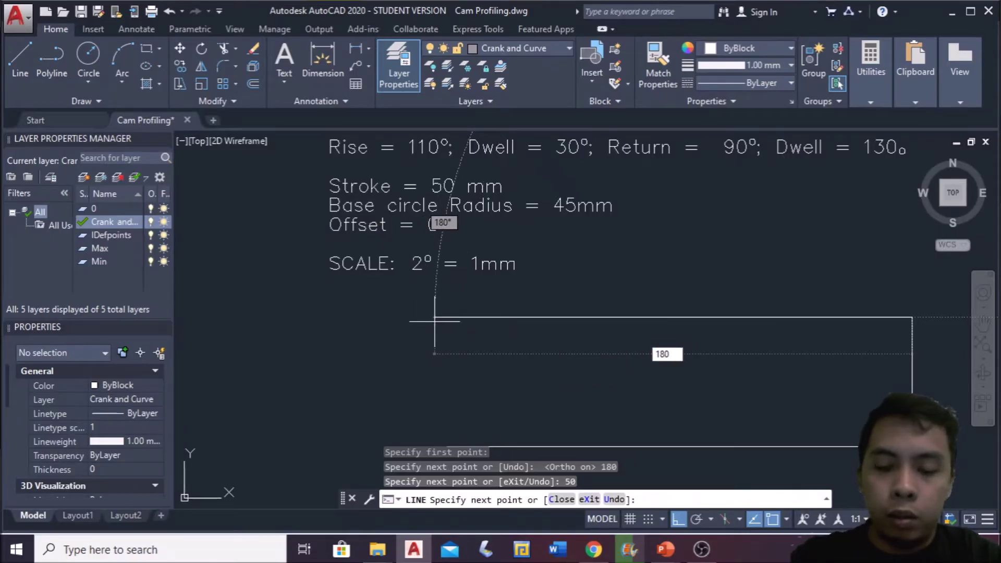
pyautogui.press('Return')
pyautogui.moveTo(464, 313); pyautogui.dragTo(482, 230, button='middle')
pyautogui.click(465, 363)
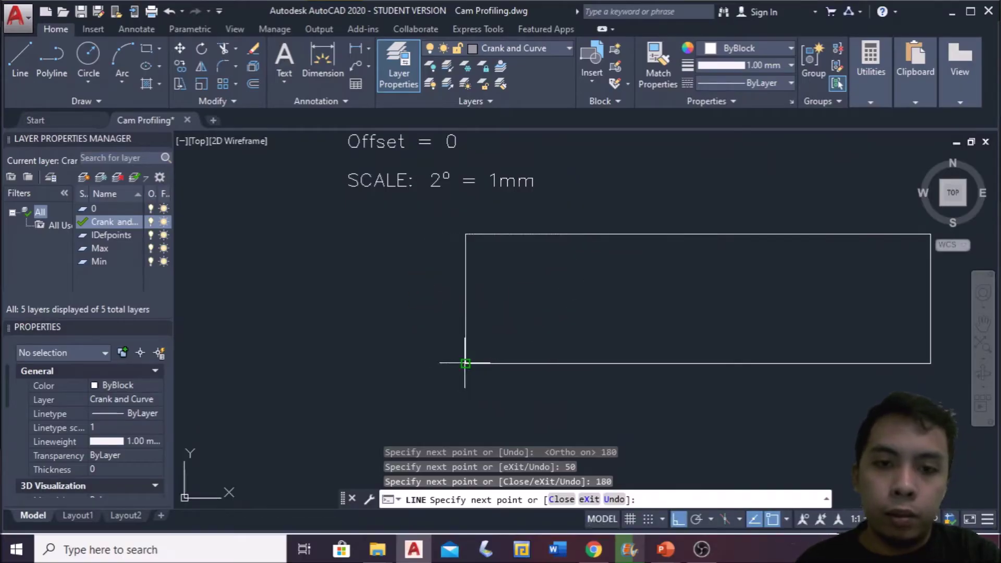
pyautogui.press('Escape')
# Step: Offset the rectangle's left edge 55 mm inward to mark the end of the rise
pyautogui.moveTo(474, 297)
pyautogui.mouseDown(button='middle')
pyautogui.moveTo(495, 371)
pyautogui.moveTo(487, 341)
pyautogui.moveTo(461, 393)
pyautogui.mouseUp(button='middle')
pyautogui.scroll(-2, 499, 380)
pyautogui.scroll(2, 488, 342)
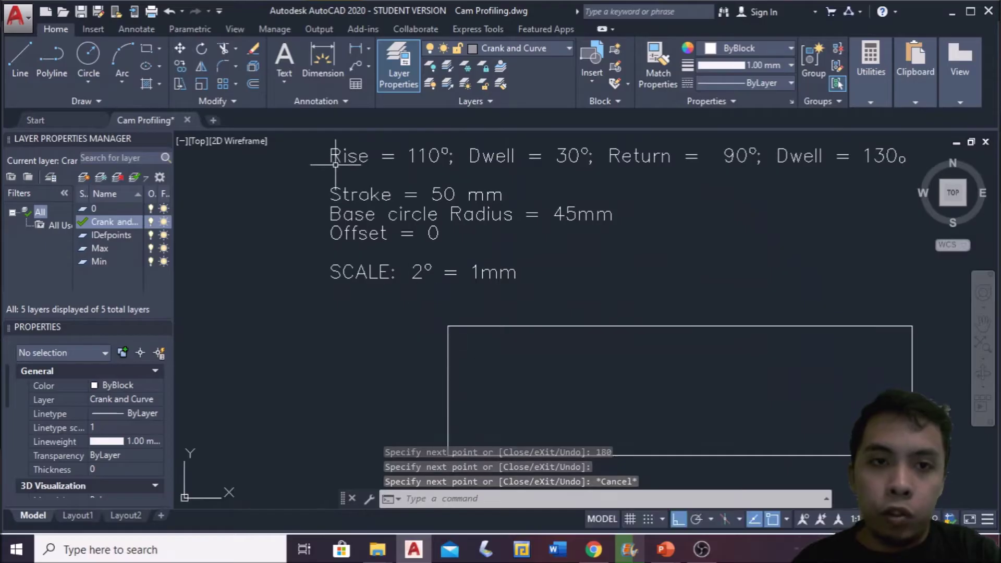
pyautogui.moveTo(508, 391)
pyautogui.mouseDown(button='middle')
pyautogui.moveTo(536, 318)
pyautogui.moveTo(505, 348)
pyautogui.moveTo(499, 403)
pyautogui.moveTo(483, 375)
pyautogui.moveTo(493, 403)
pyautogui.mouseUp(button='middle')
pyautogui.click(493, 430)
pyautogui.click(440, 398)
pyautogui.click(440, 397)
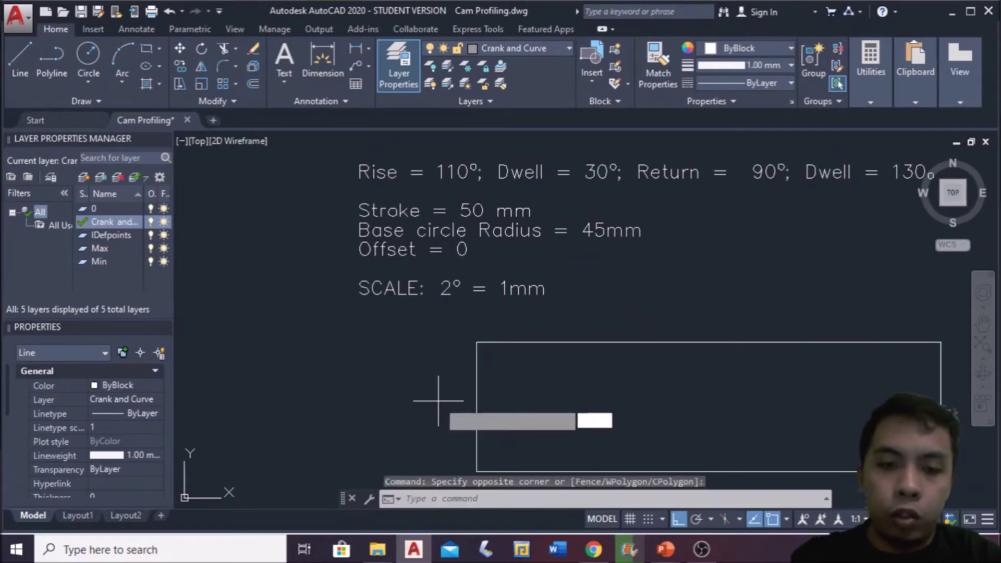
pyautogui.write('o')
pyautogui.press('Return')
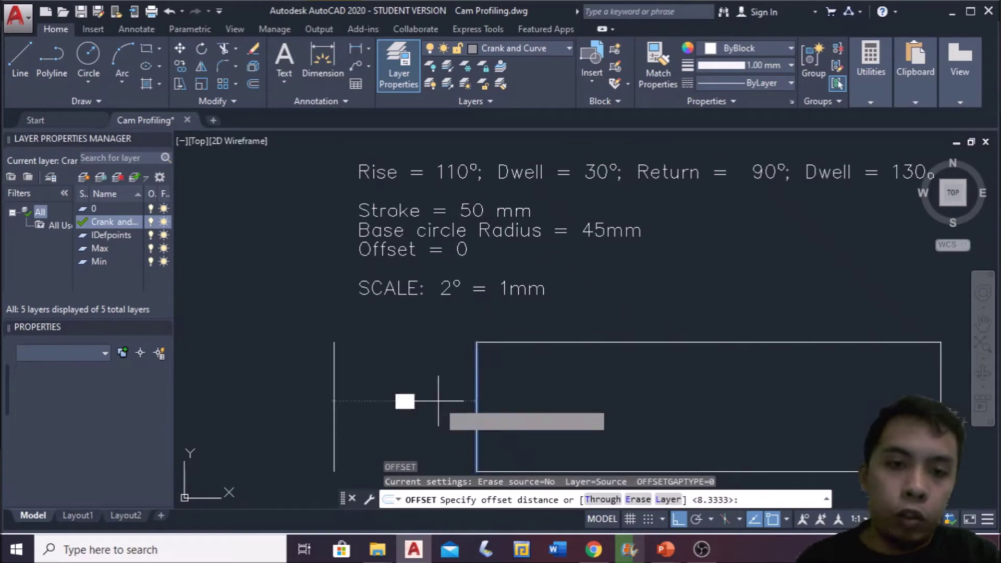
pyautogui.write('55')
pyautogui.press('Return')
pyautogui.click(770, 403)
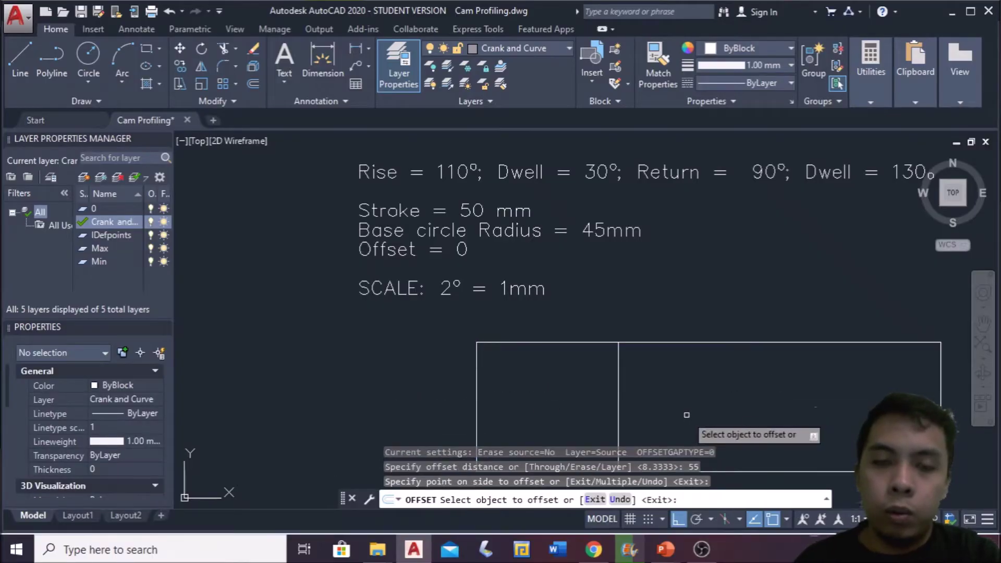
pyautogui.press('Escape')
# Step: Offset the line at the end of the rise 15 mm to the right to mark the first dwell
pyautogui.moveTo(546, 304); pyautogui.dragTo(547, 286, button='middle')
pyautogui.click(634, 382)
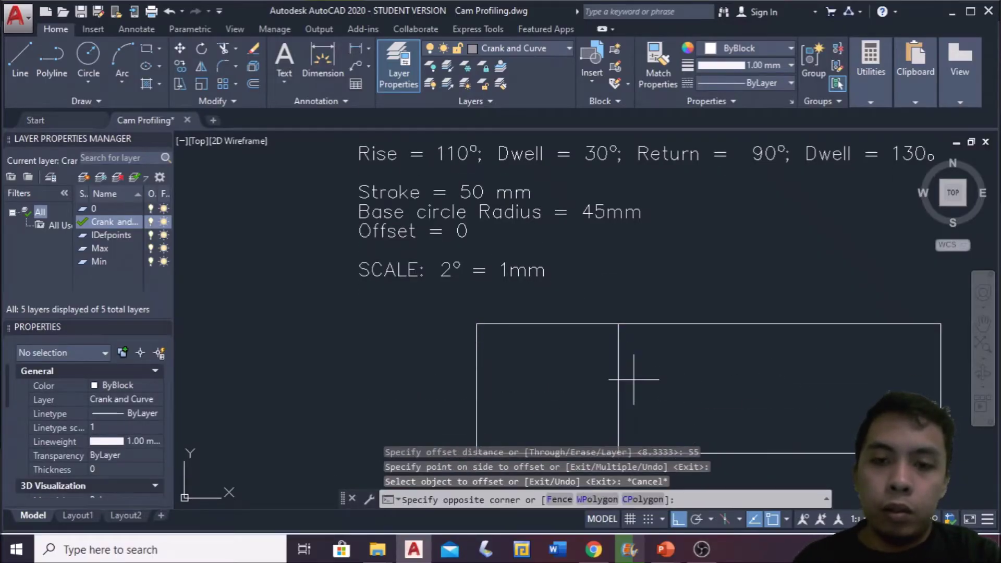
pyautogui.click(541, 354)
pyautogui.press('Return')
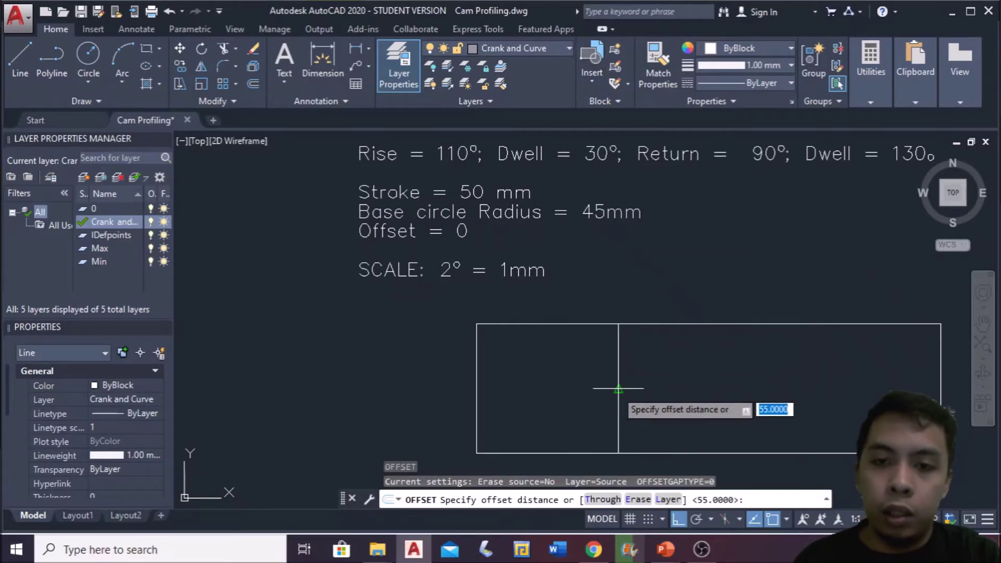
pyautogui.click(618, 390)
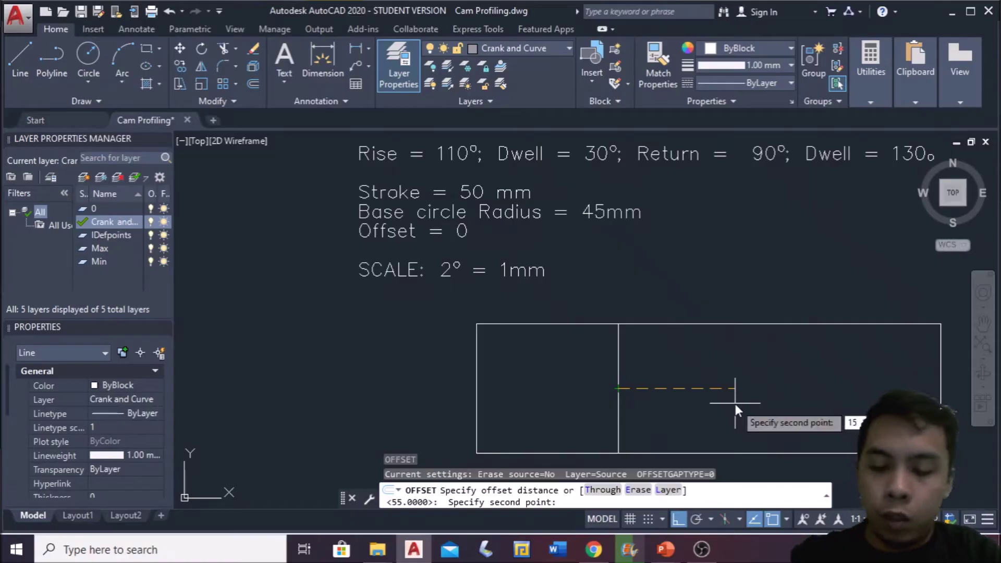
pyautogui.press('Return')
pyautogui.click(735, 403)
pyautogui.press('Escape')
# Step: Offset the line at the end of the first dwell 45 mm to the right to mark the return
pyautogui.click(704, 401)
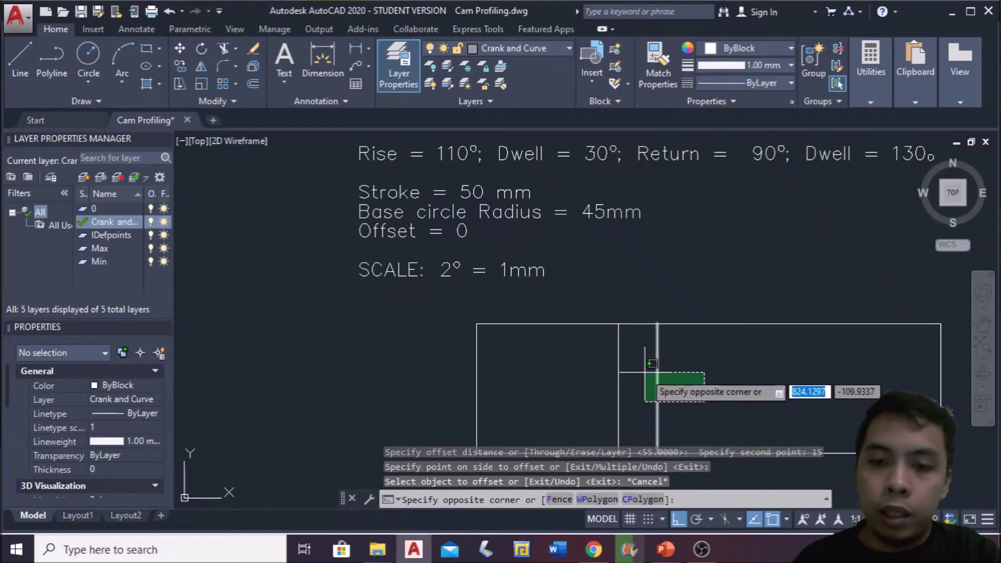
pyautogui.click(649, 369)
pyautogui.moveTo(780, 235); pyautogui.dragTo(676, 219, button='middle')
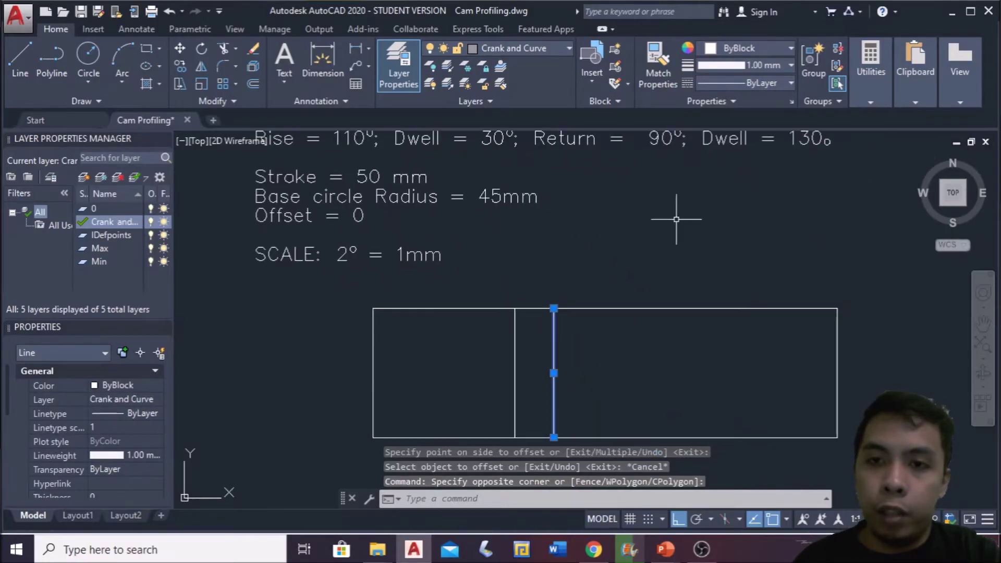
pyautogui.press('Return')
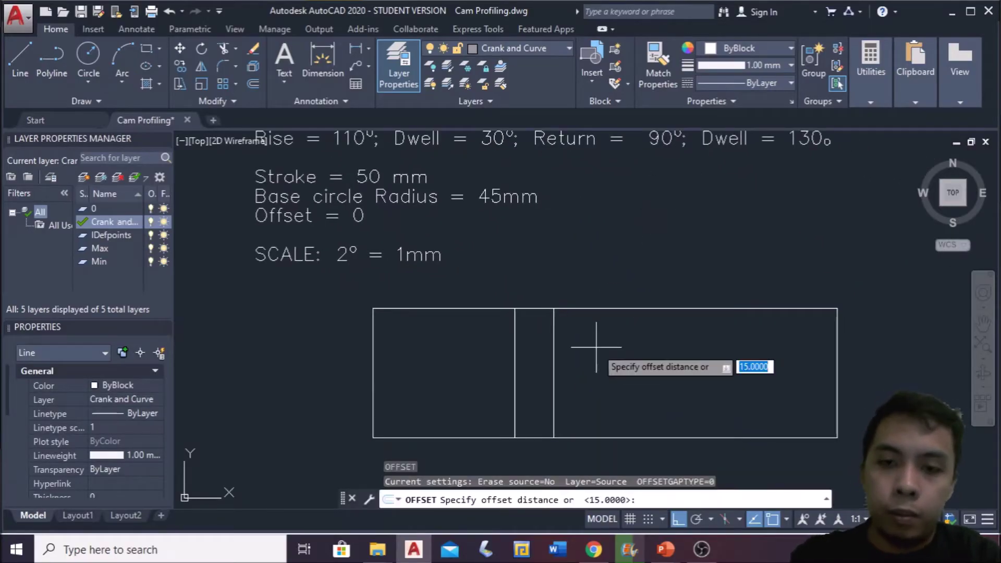
pyautogui.write('45')
pyautogui.press('Return')
pyautogui.click(553, 345)
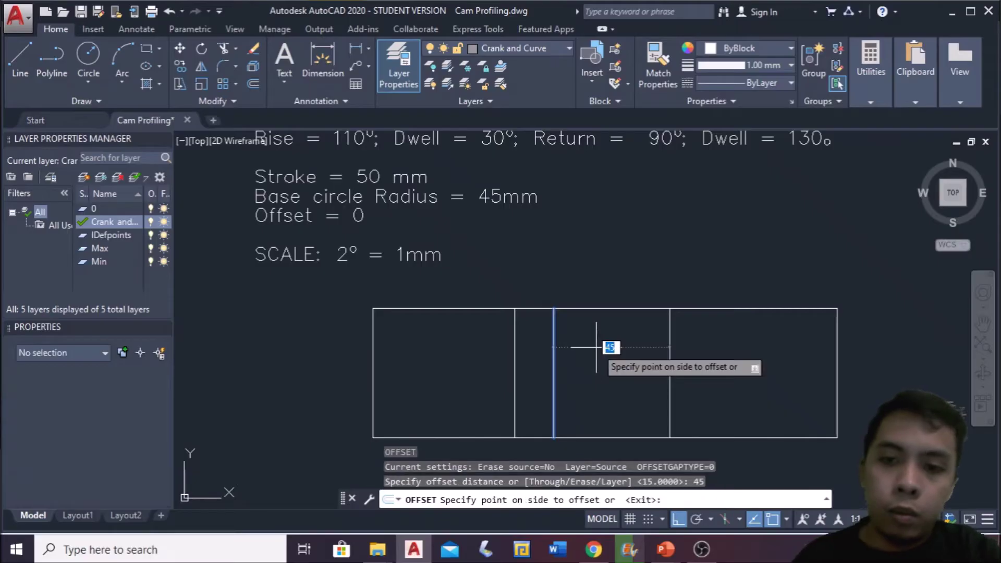
pyautogui.click(732, 371)
pyautogui.press('Escape')
# Step: Insert the small circle block at the rectangle's lower-left corner
pyautogui.scroll(-2, 714, 376)
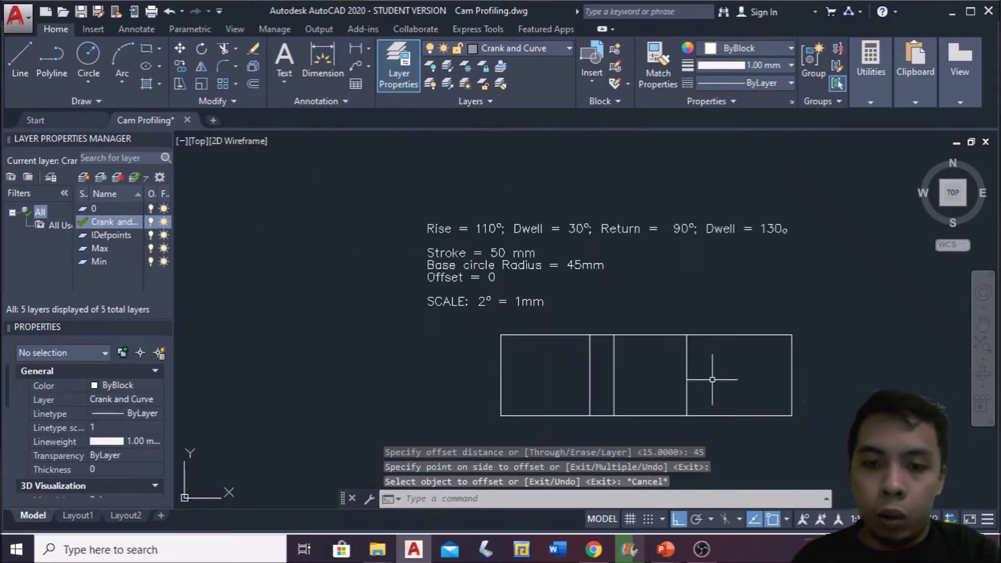
pyautogui.scroll(2, 579, 364)
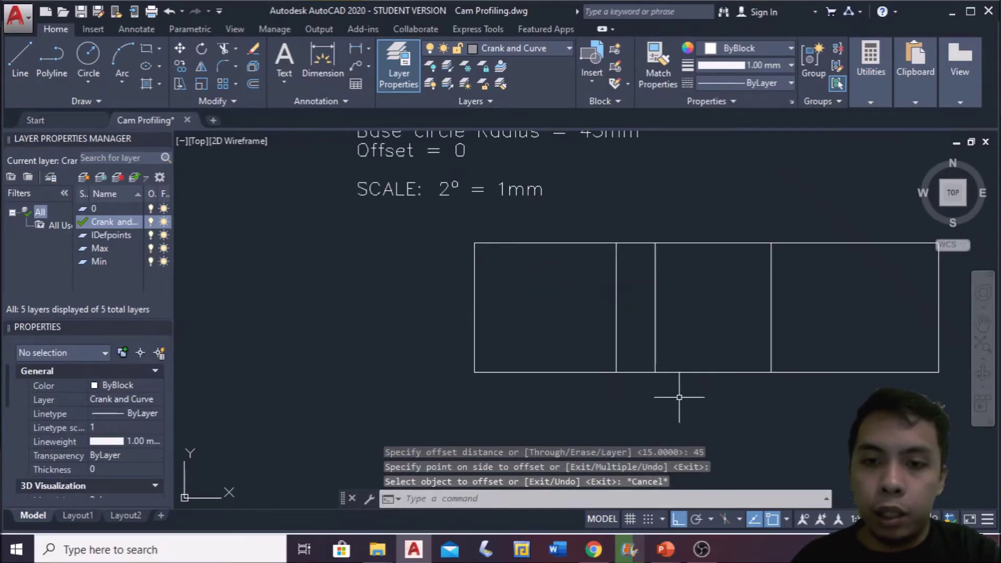
pyautogui.moveTo(678, 397); pyautogui.dragTo(527, 331, button='middle')
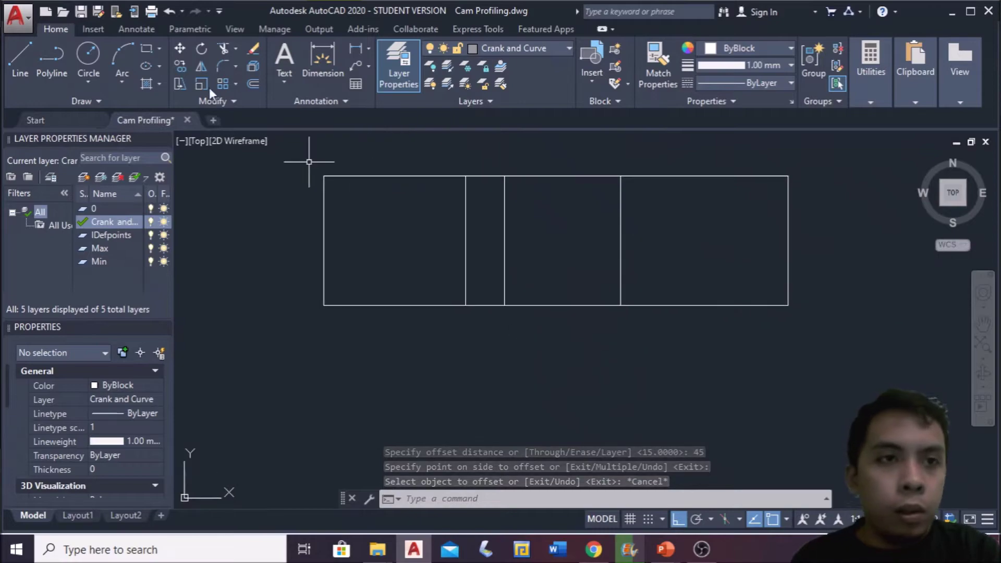
pyautogui.click(92, 29)
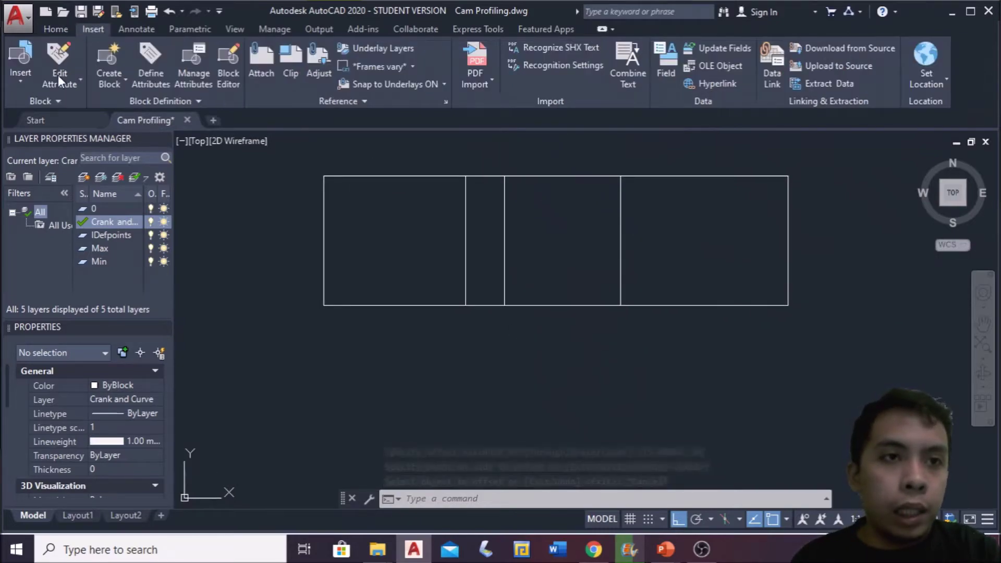
pyautogui.click(14, 76)
pyautogui.click(147, 259)
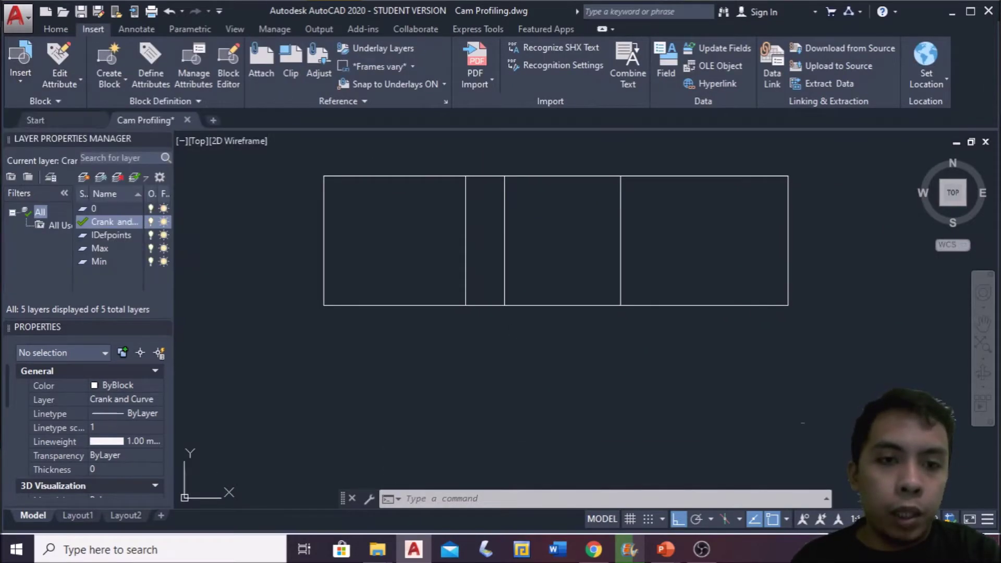
pyautogui.scroll(2, 321, 344)
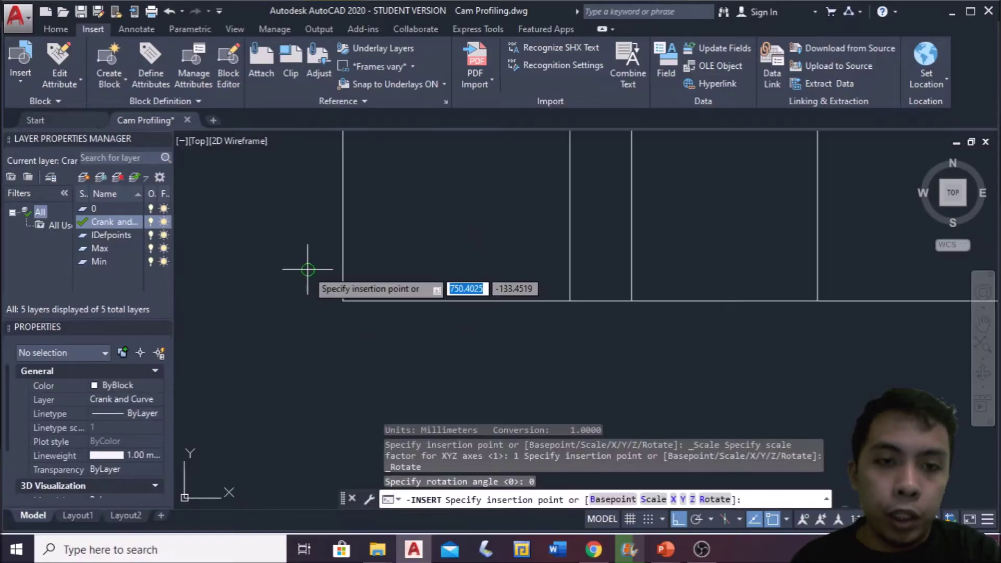
pyautogui.click(343, 301)
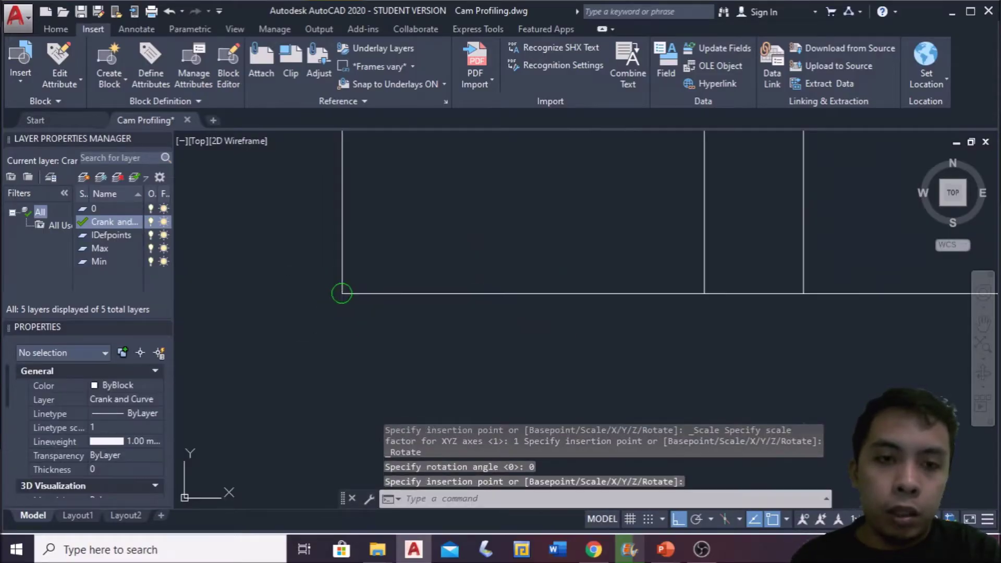
# Step: Copy the circle block from the rectangle's lower-left corner to the lower ends of the three dividing lines and the lower-right corner
pyautogui.click(342, 303)
pyautogui.write('m')
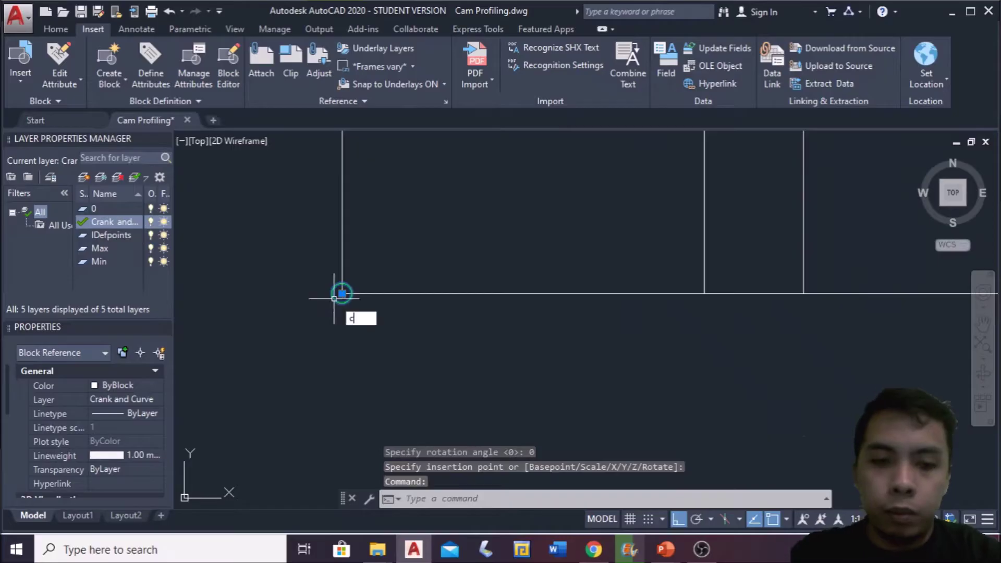
pyautogui.press('Return')
pyautogui.write('co')
pyautogui.press('Return')
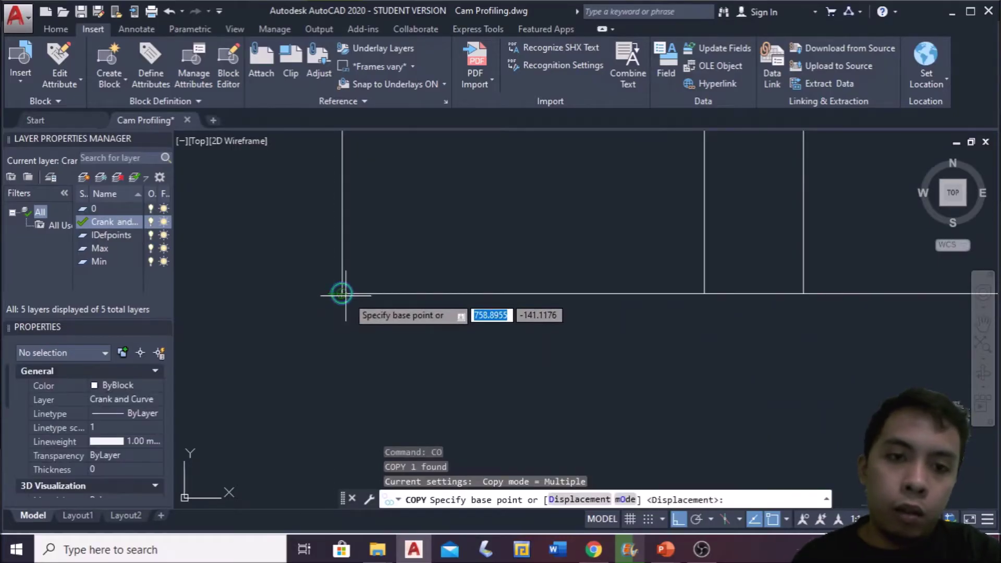
pyautogui.click(342, 294)
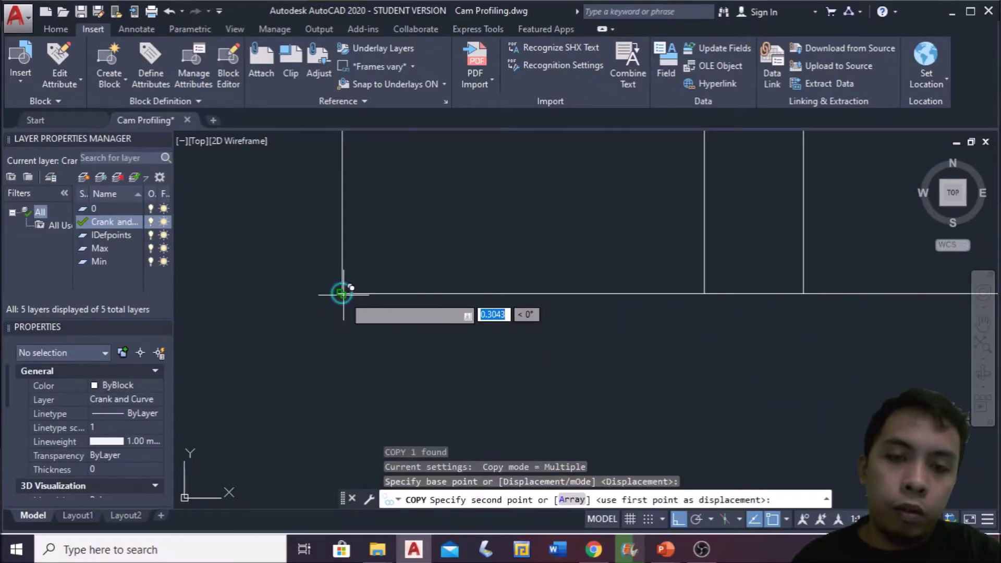
pyautogui.click(704, 294)
pyautogui.scroll(-4, 704, 294)
pyautogui.scroll(2, 726, 290)
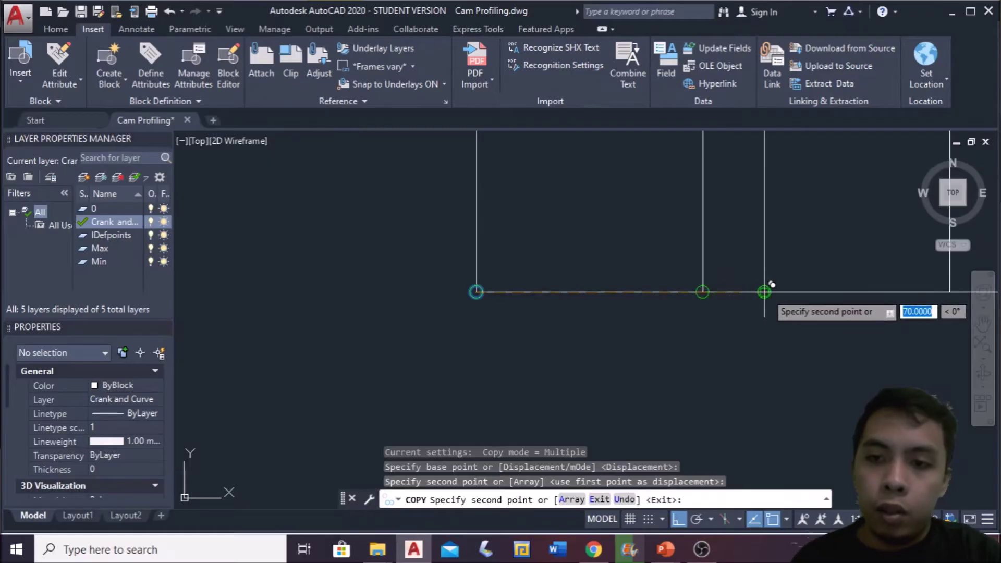
pyautogui.click(764, 292)
pyautogui.moveTo(870, 305); pyautogui.dragTo(565, 329, button='middle')
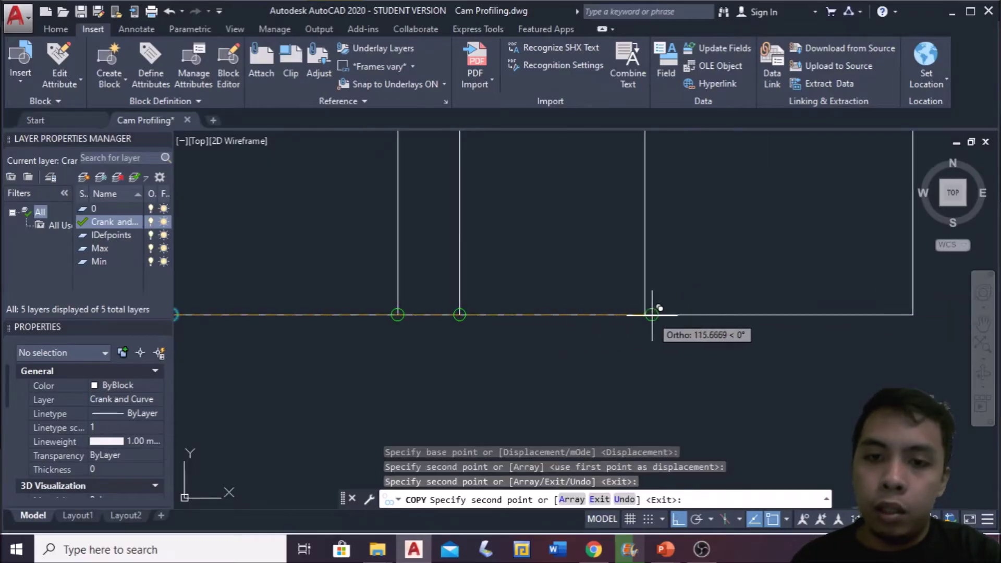
pyautogui.click(645, 314)
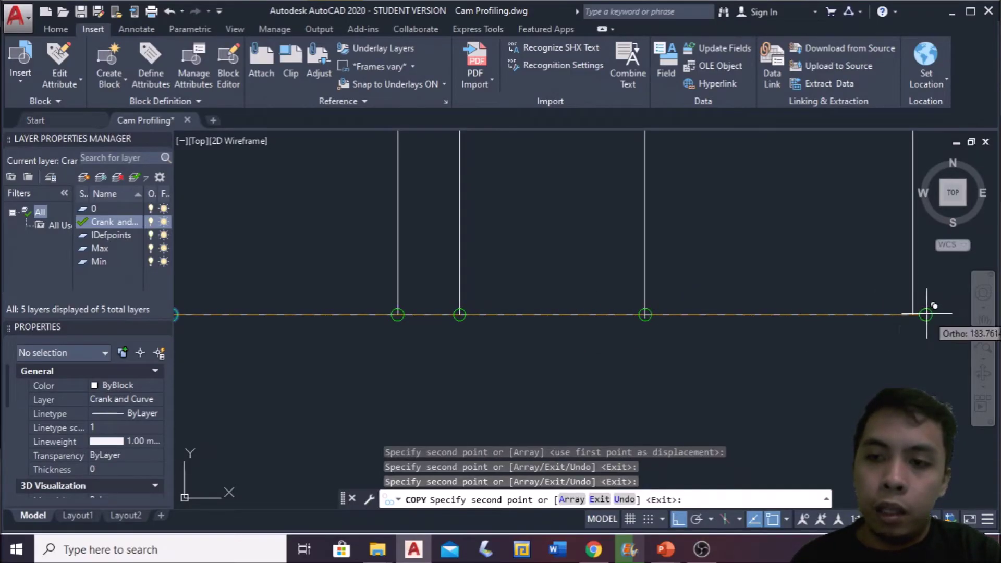
pyautogui.click(912, 311)
pyautogui.press('Escape')
pyautogui.scroll(-2, 912, 311)
pyautogui.scroll(-2, 723, 315)
pyautogui.scroll(2, 611, 302)
pyautogui.moveTo(603, 302)
pyautogui.mouseDown(button='middle')
pyautogui.moveTo(485, 340)
pyautogui.moveTo(368, 346)
pyautogui.moveTo(364, 413)
pyautogui.moveTo(340, 413)
pyautogui.moveTo(391, 365)
pyautogui.mouseUp(button='middle')
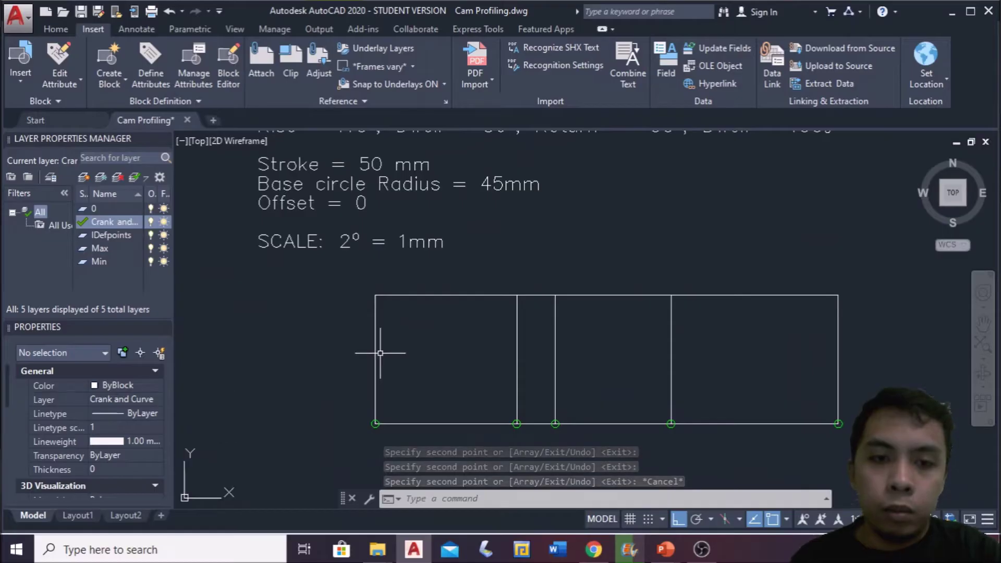
pyautogui.click(373, 349)
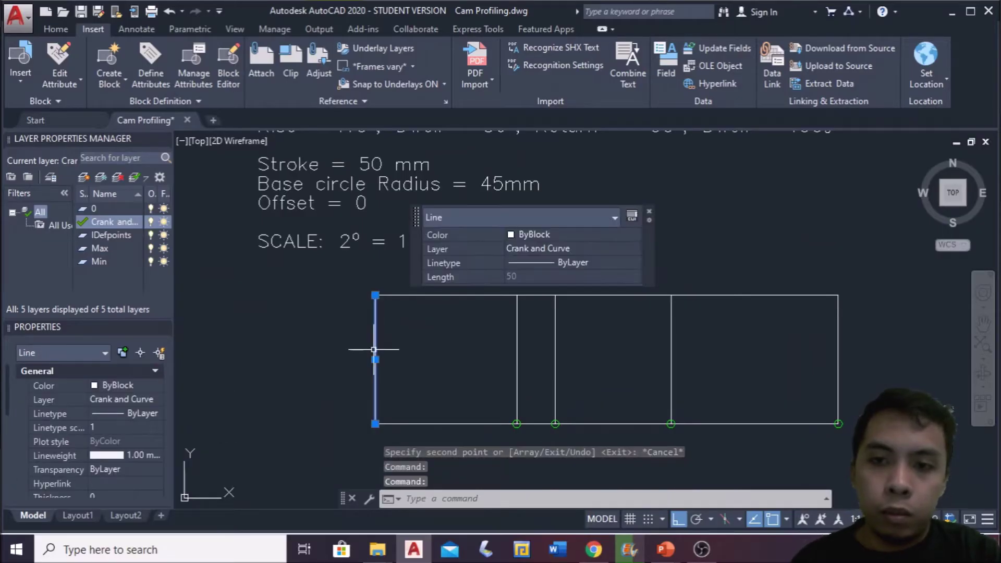
pyautogui.press('Escape')
pyautogui.scroll(-2, 393, 360)
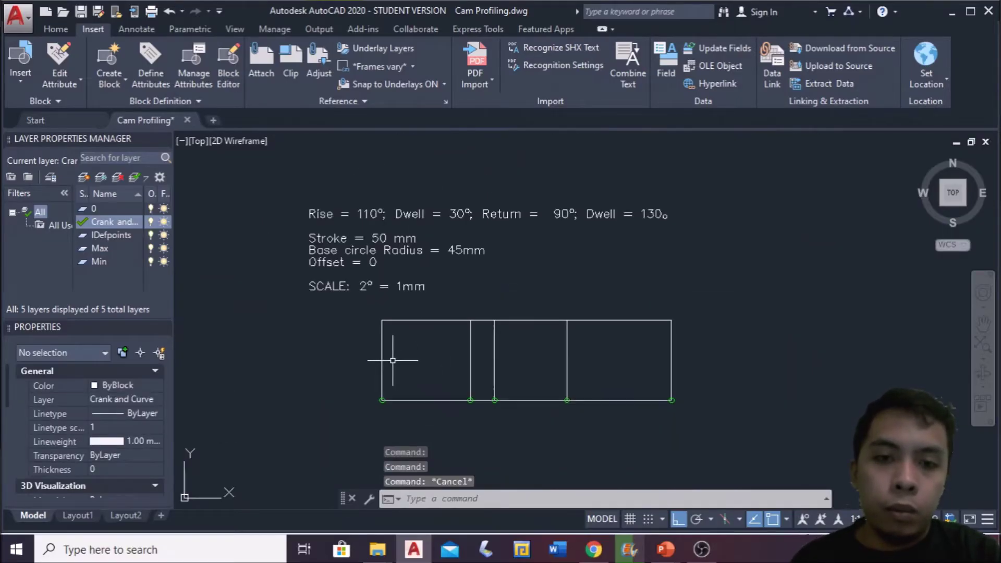
pyautogui.moveTo(391, 373); pyautogui.dragTo(416, 334, button='middle')
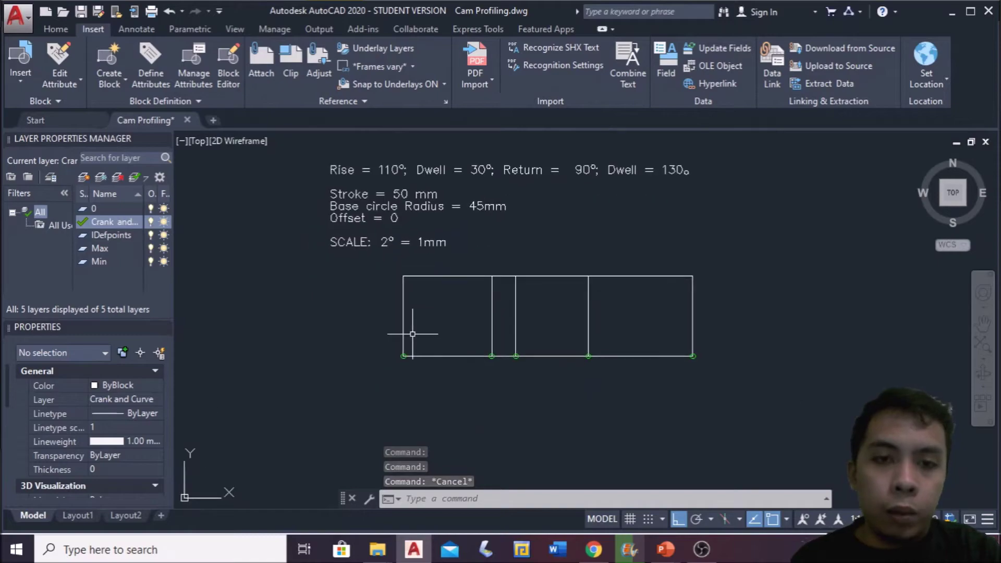
pyautogui.scroll(3, 413, 334)
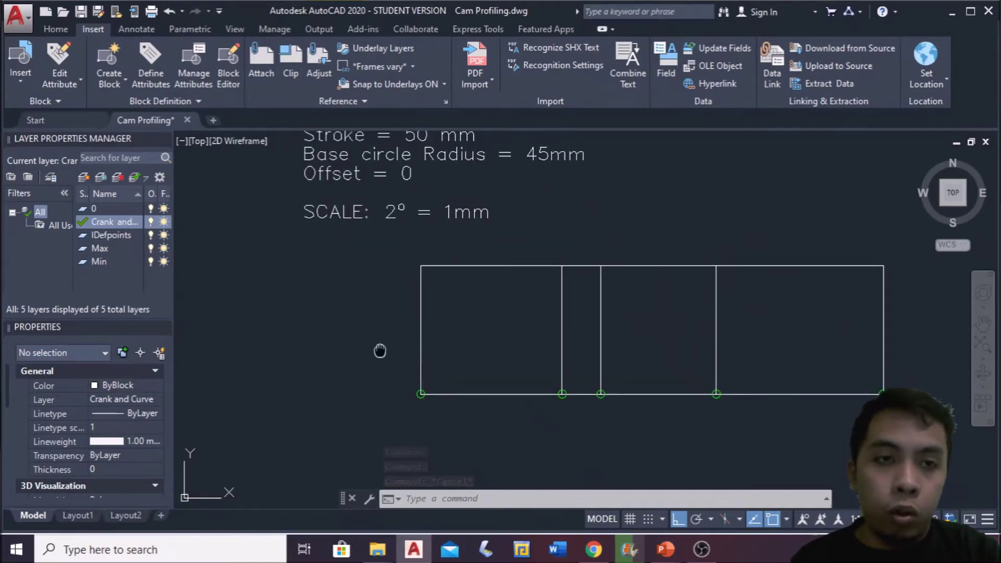
pyautogui.moveTo(380, 351); pyautogui.dragTo(394, 339, button='middle')
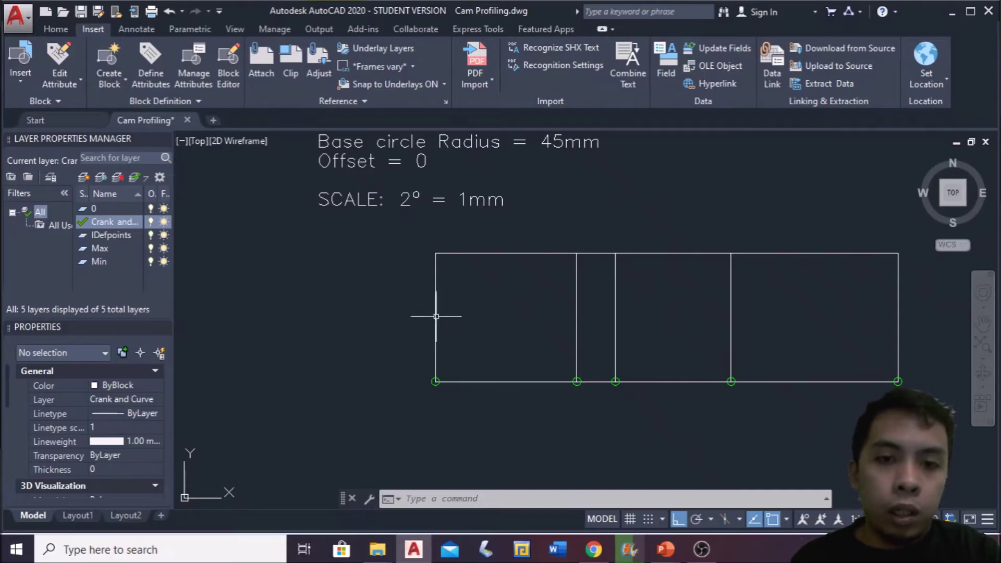
# Step: Draw a circle centred on the midpoint of the rectangle's left edge, with its radius reaching the lower-left corner
pyautogui.click(52, 29)
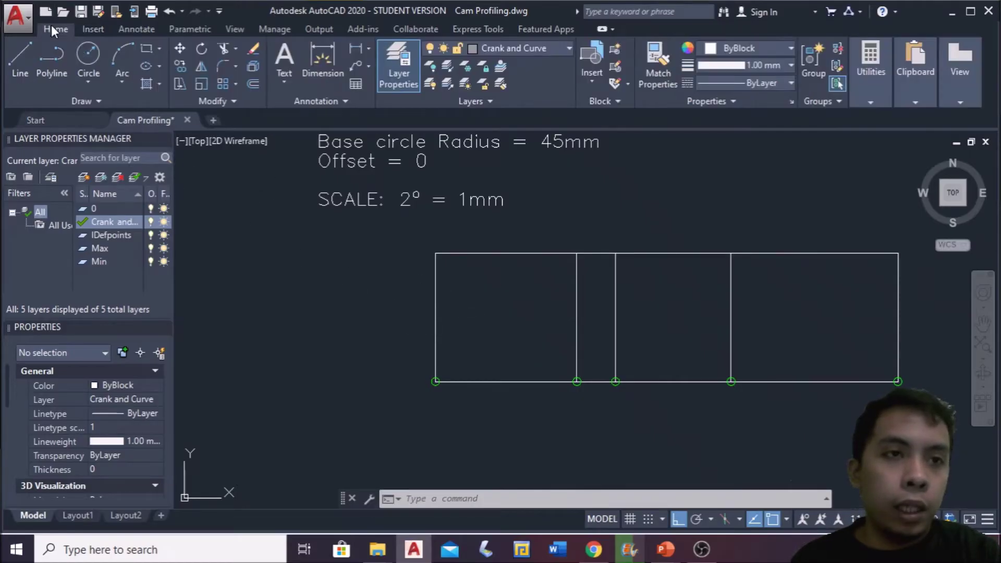
pyautogui.click(93, 55)
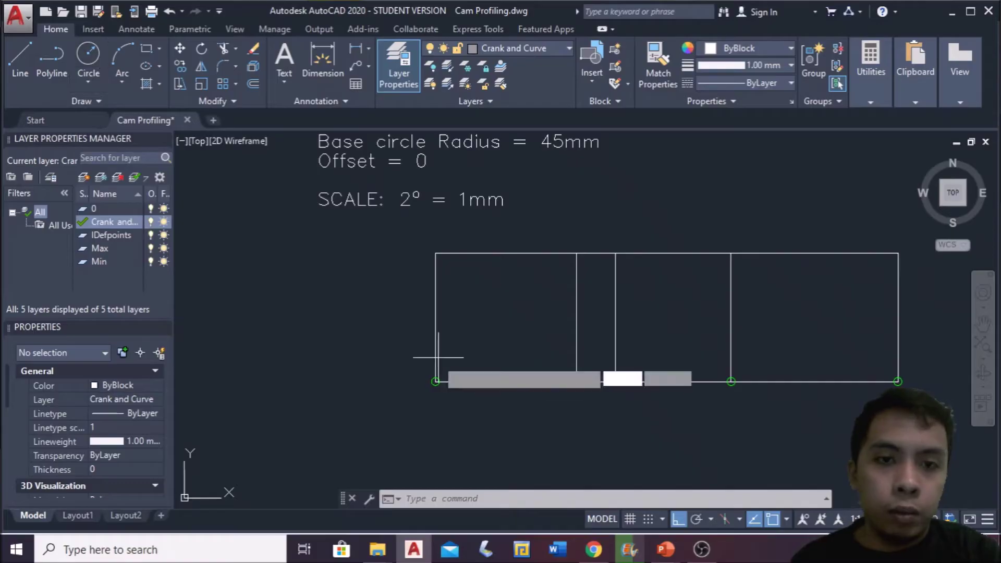
pyautogui.click(435, 381)
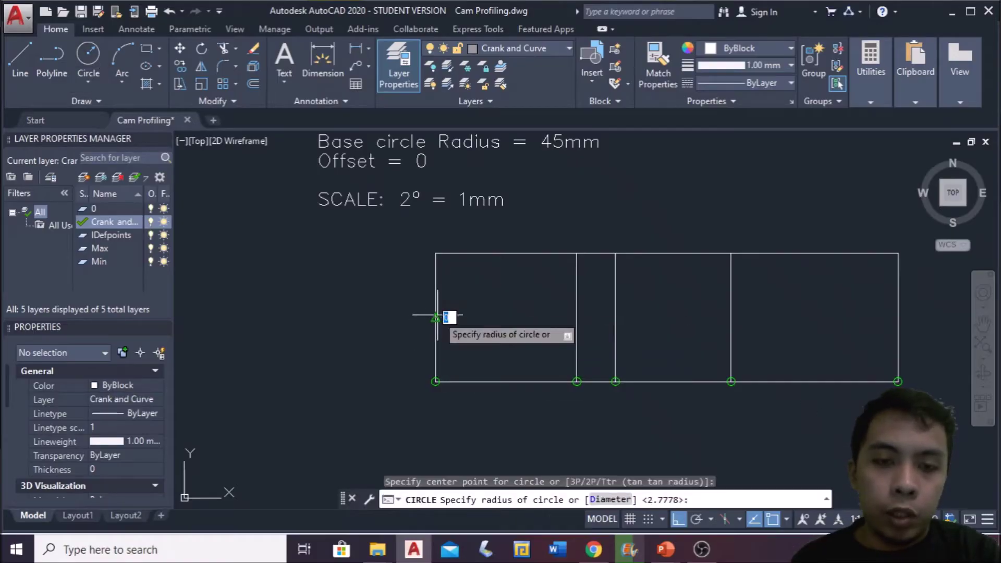
pyautogui.scroll(4, 435, 382)
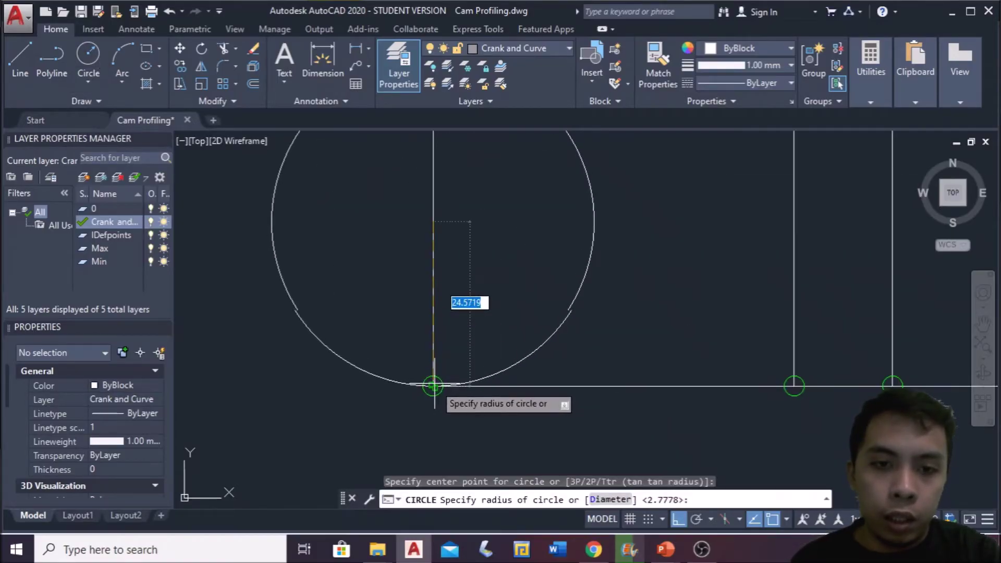
pyautogui.click(433, 386)
# Step: Trim away the circle's right half, leaving a semicircle outside the rectangle's left edge
pyautogui.scroll(-5, 432, 386)
pyautogui.click(517, 415)
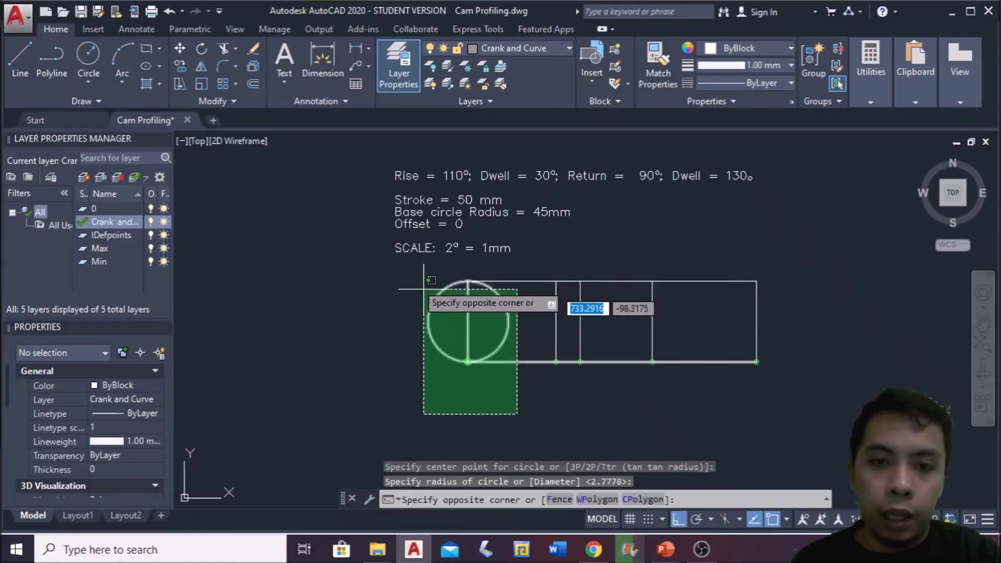
pyautogui.click(411, 279)
pyautogui.write('t')
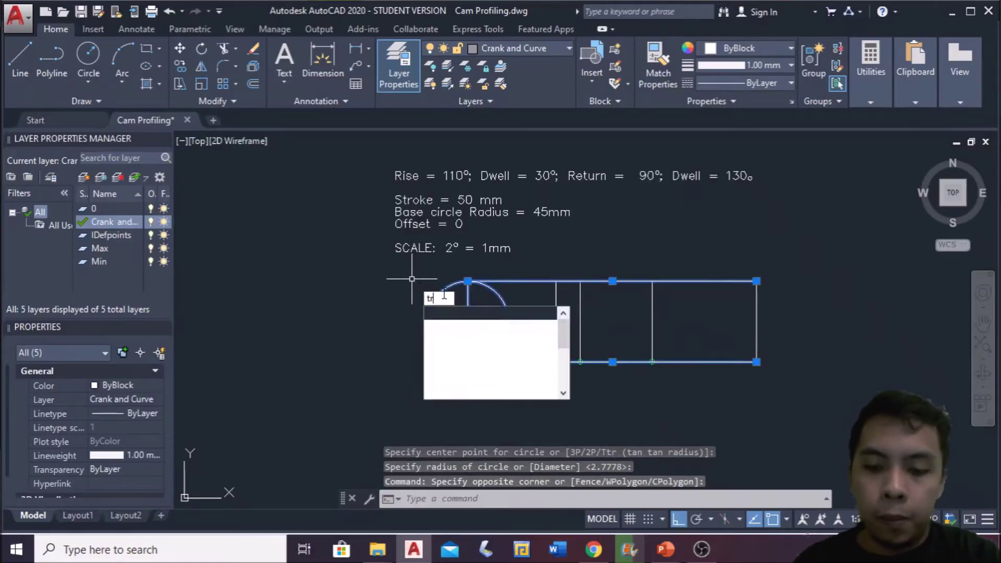
pyautogui.write('r')
pyautogui.press('Return')
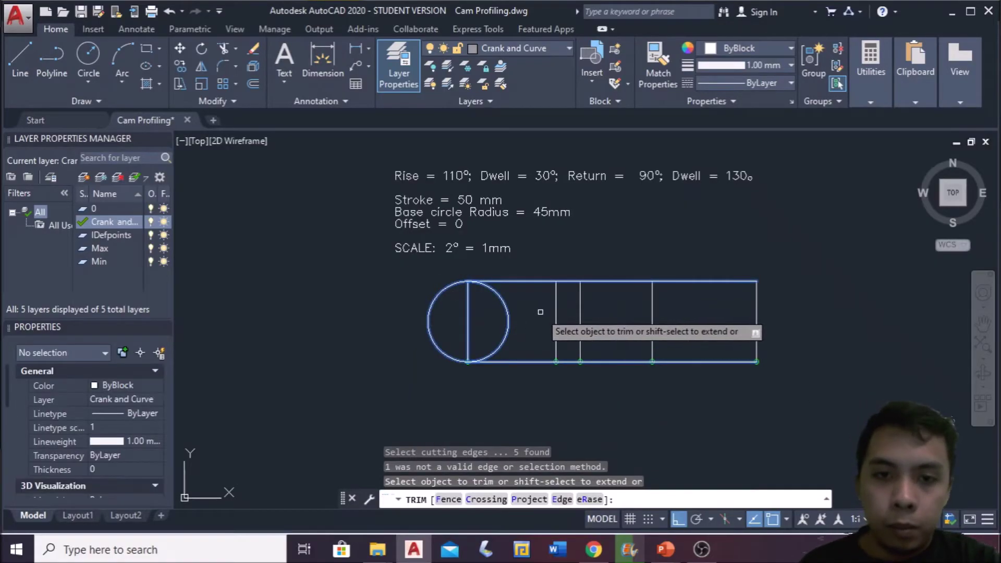
pyautogui.click(508, 319)
pyautogui.press('Escape')
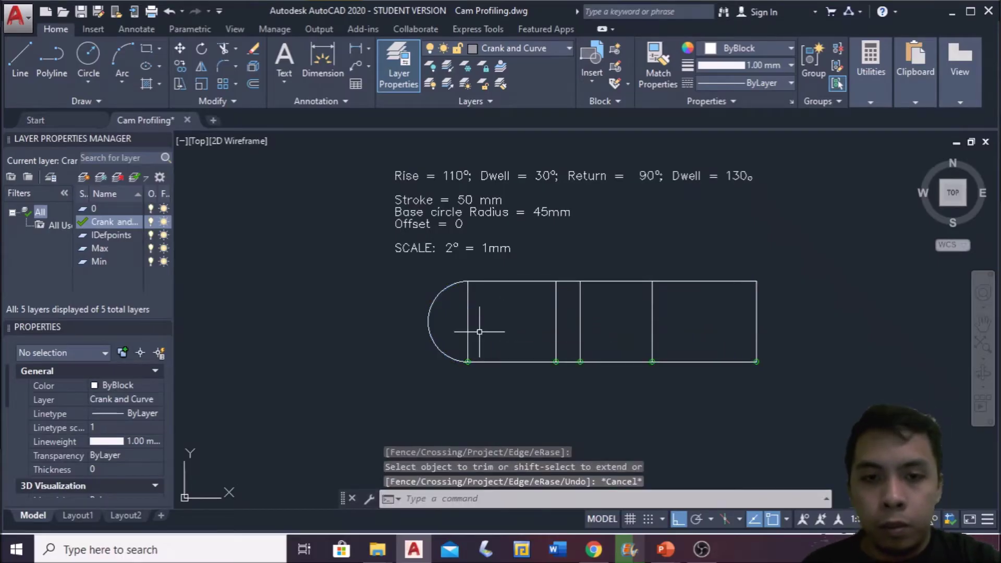
pyautogui.scroll(2, 478, 330)
pyautogui.moveTo(481, 335)
pyautogui.mouseDown(button='middle')
pyautogui.moveTo(410, 321)
pyautogui.moveTo(471, 325)
pyautogui.moveTo(497, 421)
pyautogui.mouseUp(button='middle')
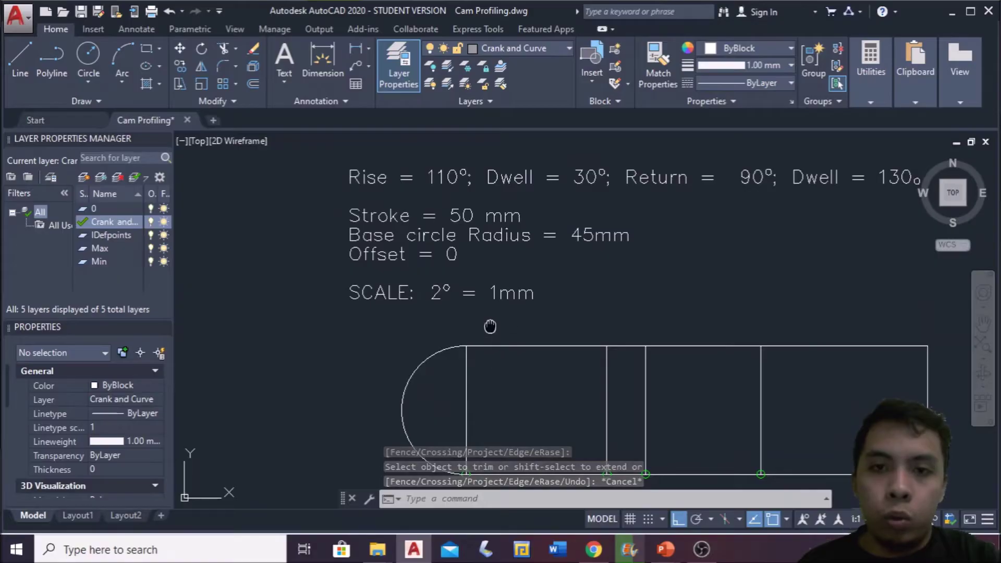
pyautogui.moveTo(489, 325); pyautogui.dragTo(409, 384, button='middle')
pyautogui.scroll(-2, 412, 367)
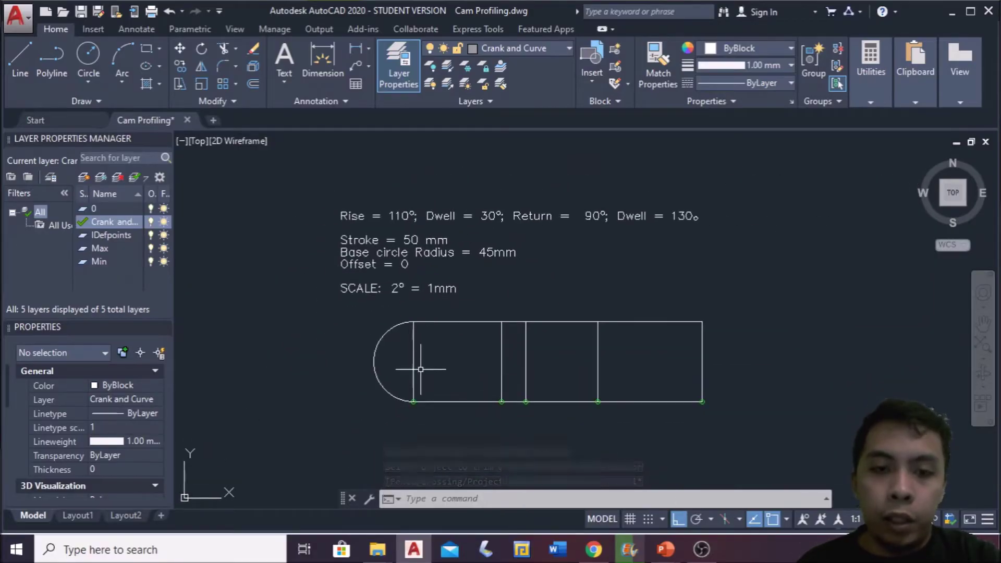
pyautogui.scroll(2, 419, 351)
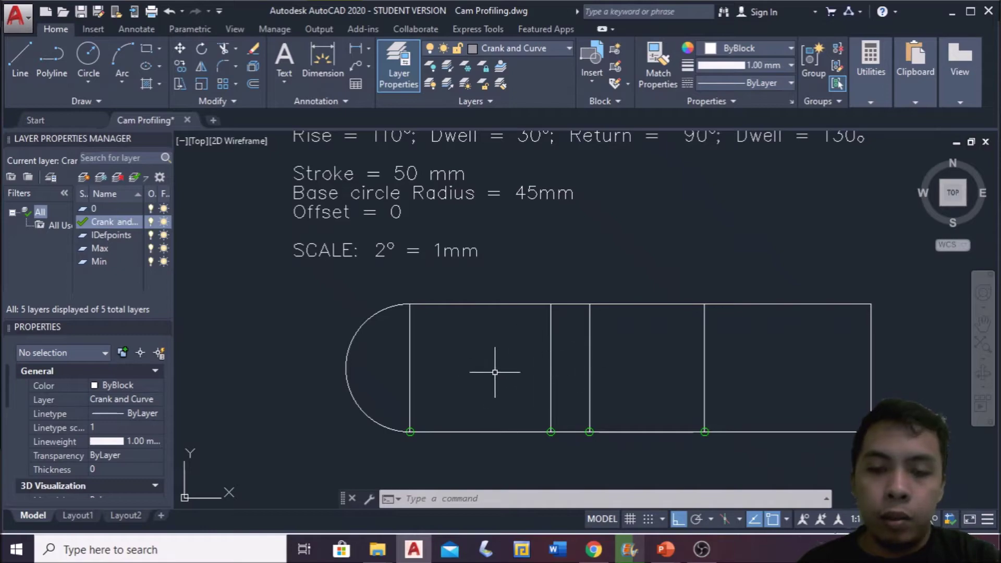
pyautogui.moveTo(759, 304); pyautogui.dragTo(701, 324, button='middle')
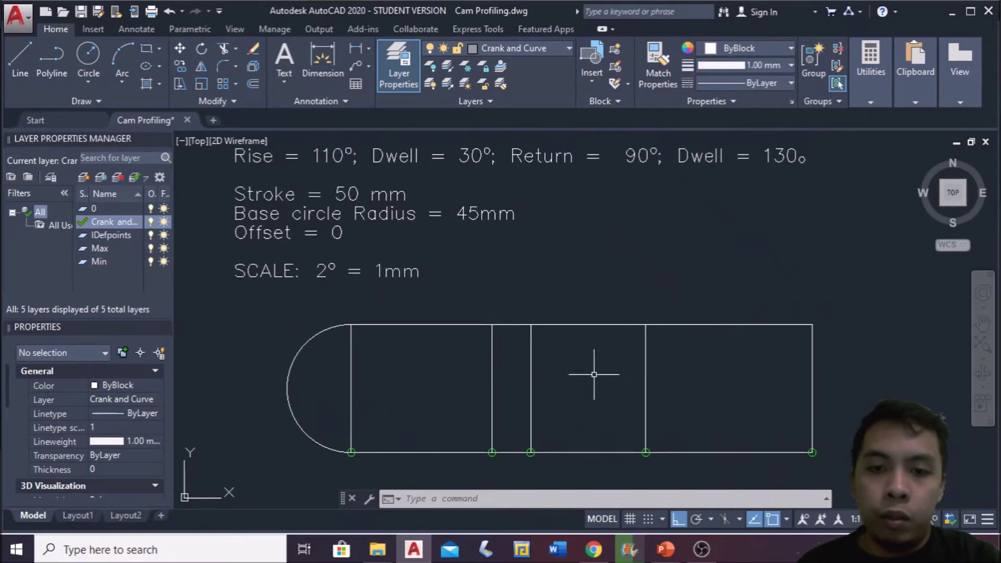
pyautogui.moveTo(275, 385); pyautogui.dragTo(398, 344, button='middle')
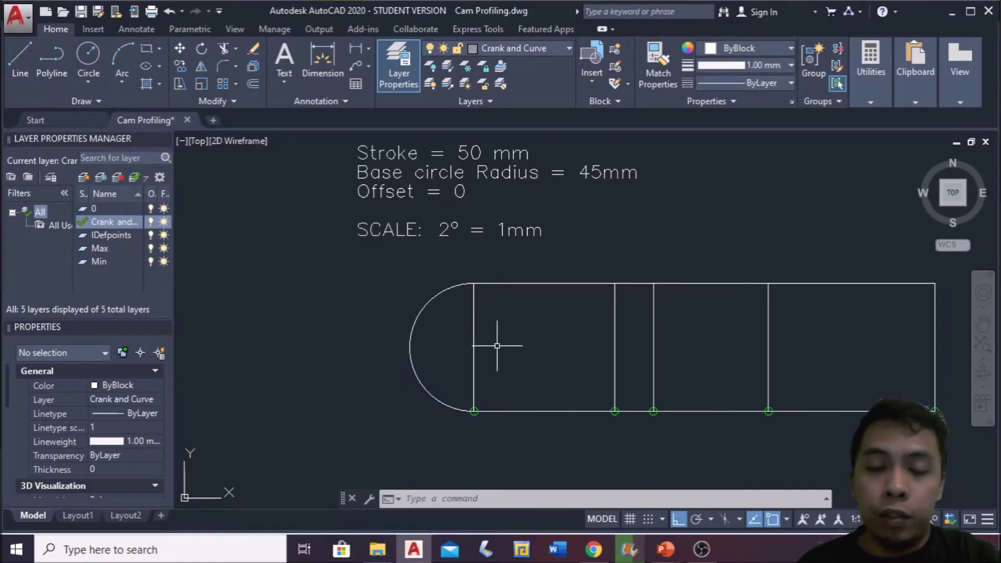
pyautogui.scroll(-2, 468, 346)
pyautogui.scroll(2, 469, 345)
pyautogui.moveTo(470, 340); pyautogui.dragTo(473, 373, button='middle')
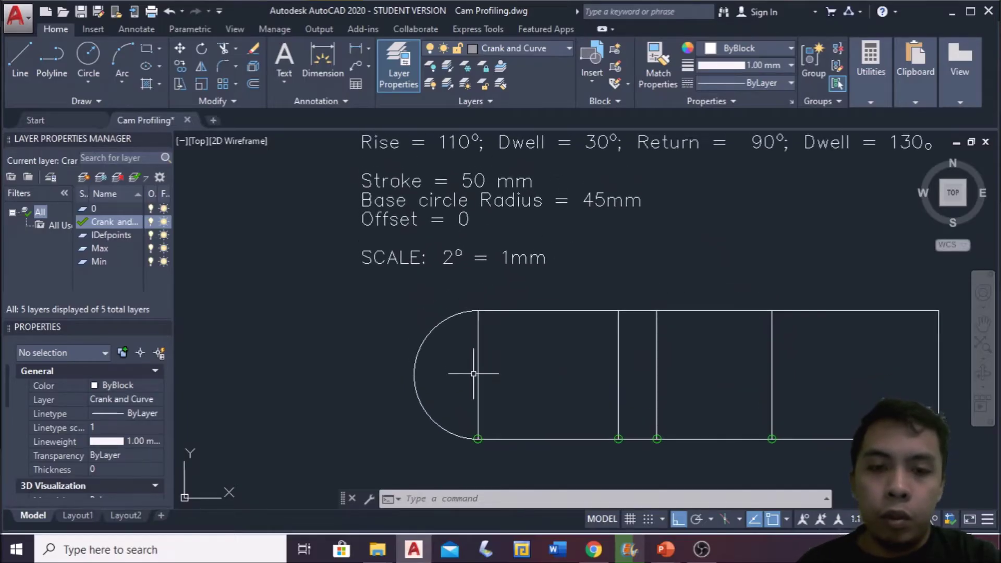
# Step: Offset the rectangle's left edge to the right repeatedly by 55/6 mm to divide the rise into six equal parts
pyautogui.click(483, 371)
pyautogui.click(467, 360)
pyautogui.write('o')
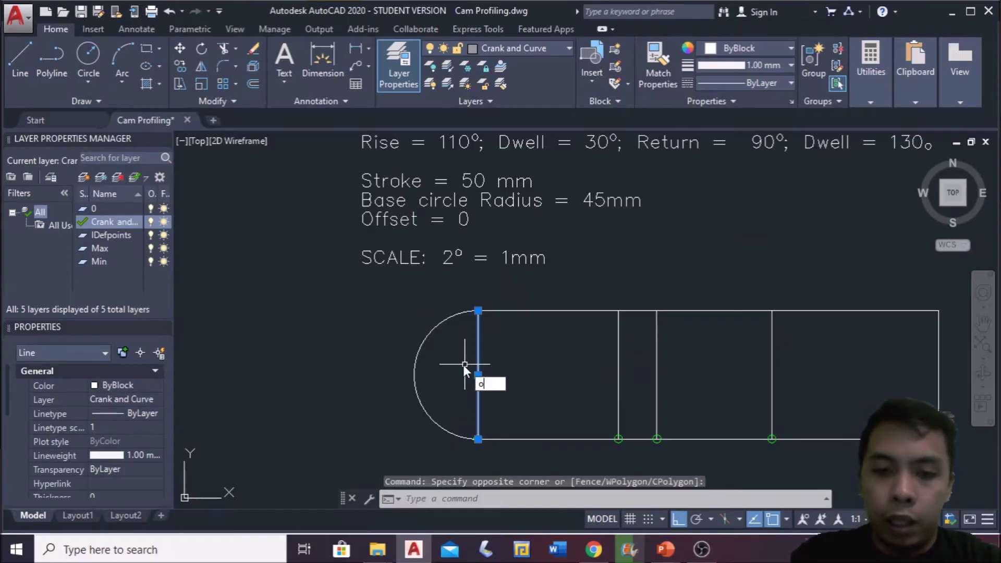
pyautogui.press('Return')
pyautogui.write('55/7')
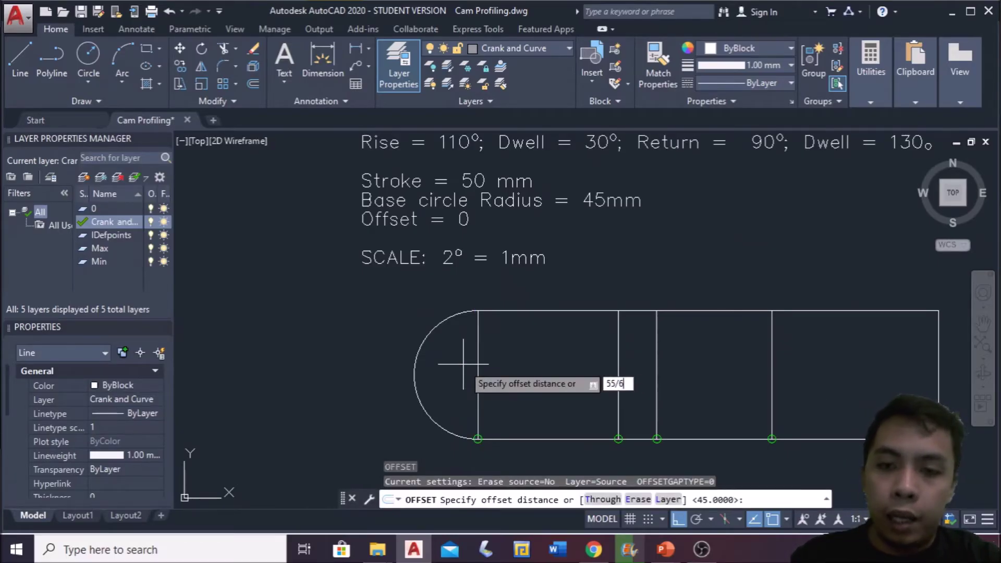
pyautogui.press('Return')
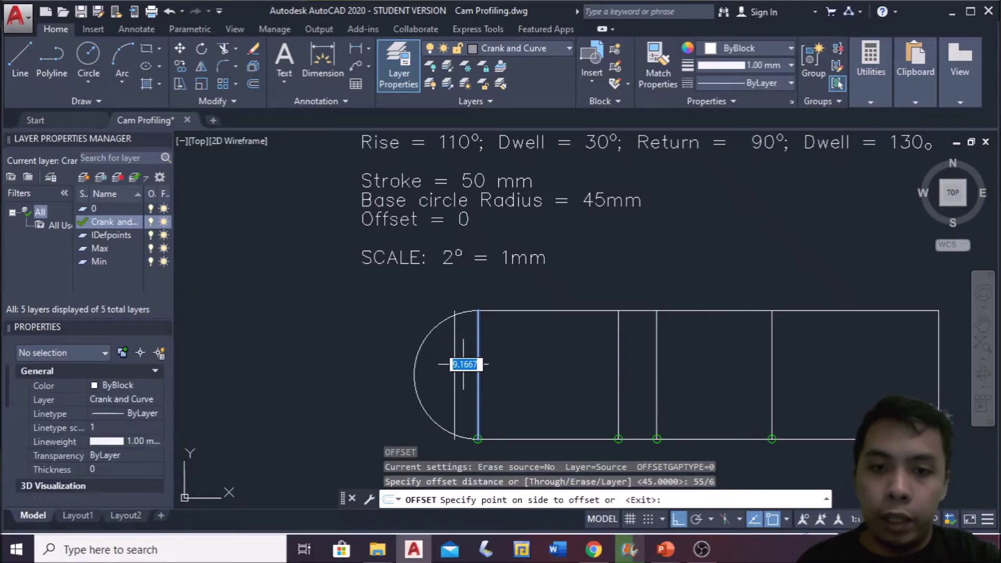
pyautogui.click(498, 383)
pyautogui.click(502, 376)
pyautogui.click(535, 382)
pyautogui.click(524, 381)
pyautogui.click(552, 383)
pyautogui.click(548, 383)
pyautogui.click(563, 383)
pyautogui.click(571, 383)
pyautogui.click(610, 384)
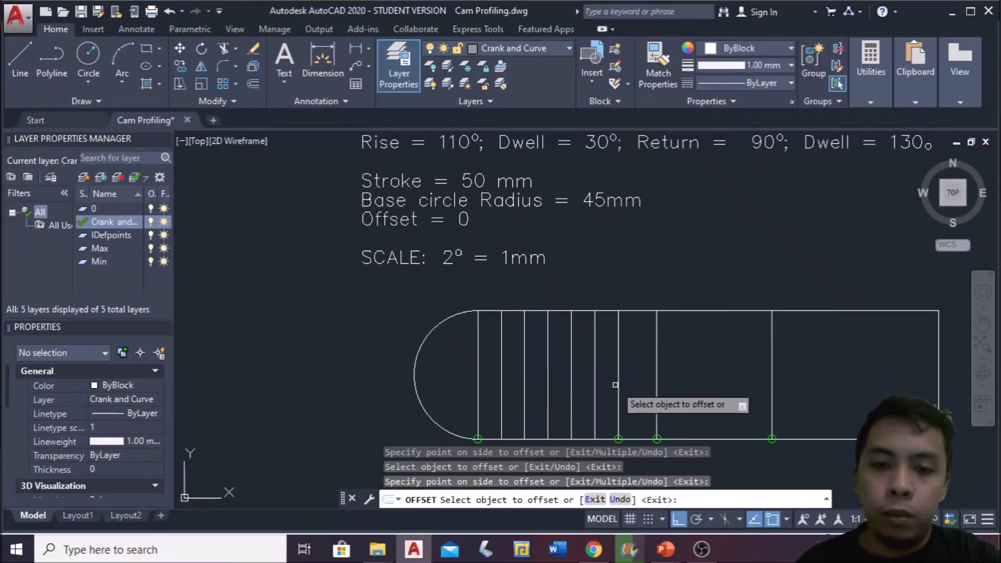
pyautogui.press('Escape')
# Step: Offset the line at the start of the return to the right repeatedly by 45/6 mm, dividing the return into six equal parts
pyautogui.click(657, 378)
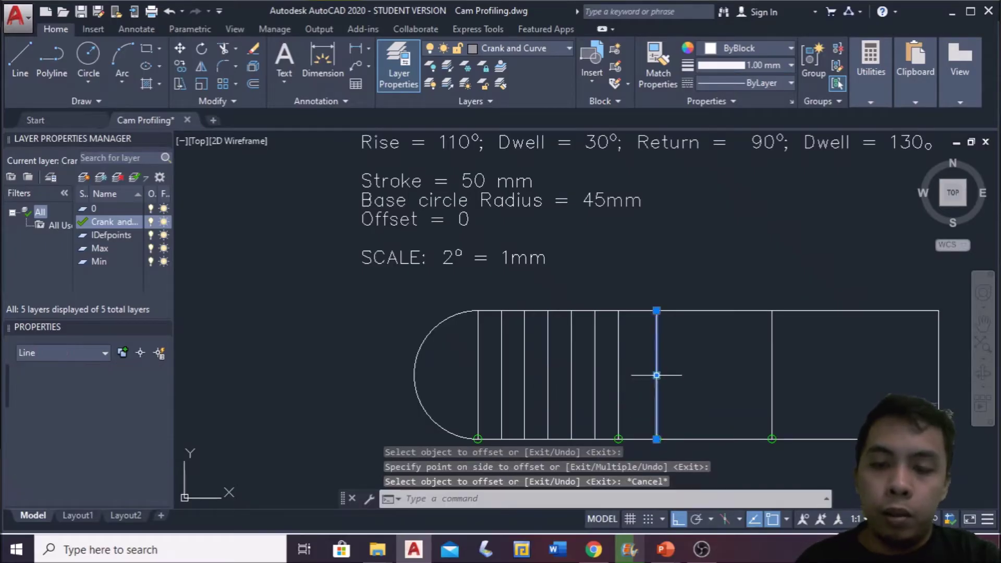
pyautogui.press('Return')
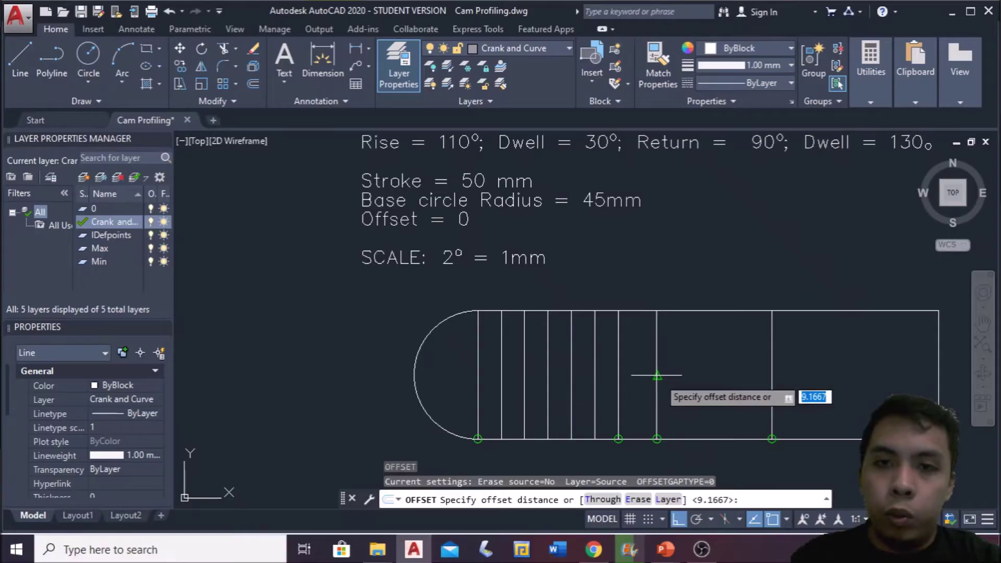
pyautogui.write('45/6')
pyautogui.press('Return')
pyautogui.click(656, 375)
pyautogui.click(677, 374)
pyautogui.click(676, 390)
pyautogui.click(714, 386)
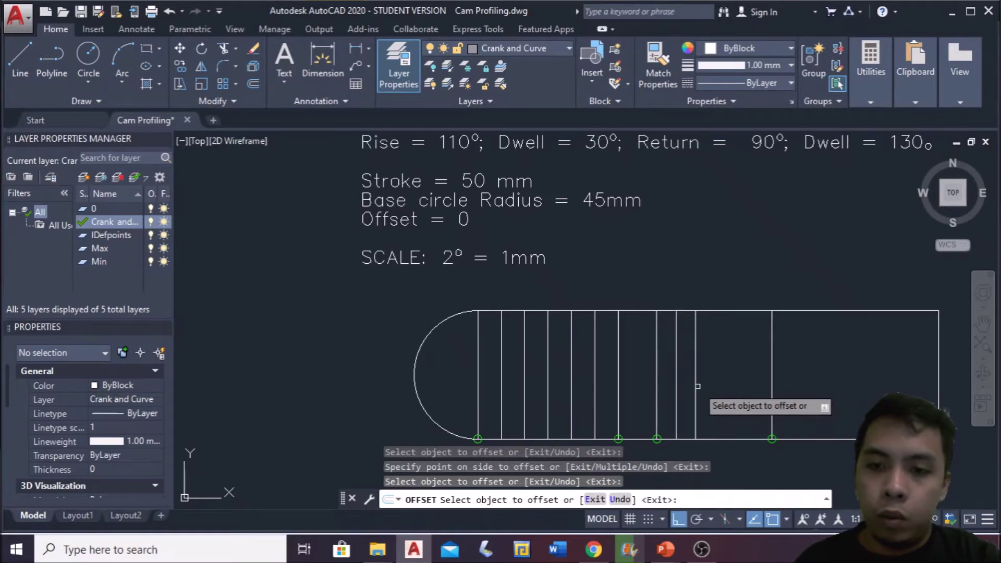
pyautogui.click(700, 386)
pyautogui.click(696, 384)
pyautogui.click(715, 381)
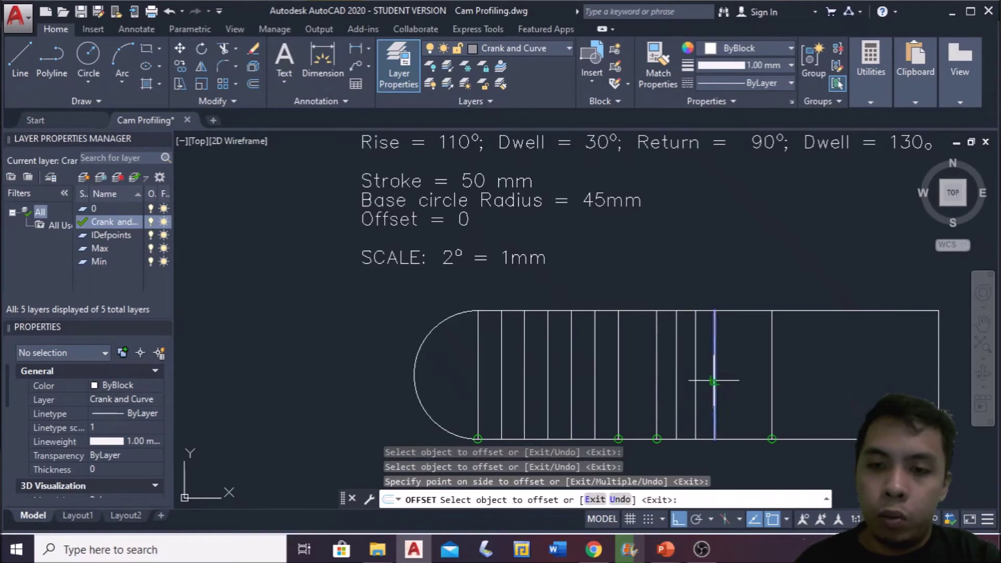
pyautogui.click(715, 381)
pyautogui.click(730, 381)
pyautogui.click(733, 380)
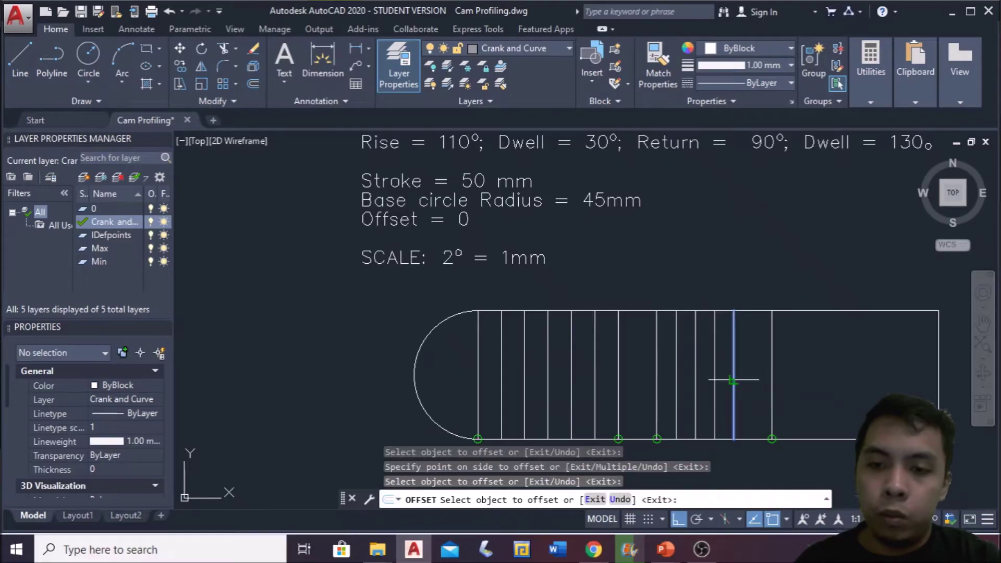
pyautogui.click(734, 380)
pyautogui.click(766, 381)
pyautogui.press('Escape')
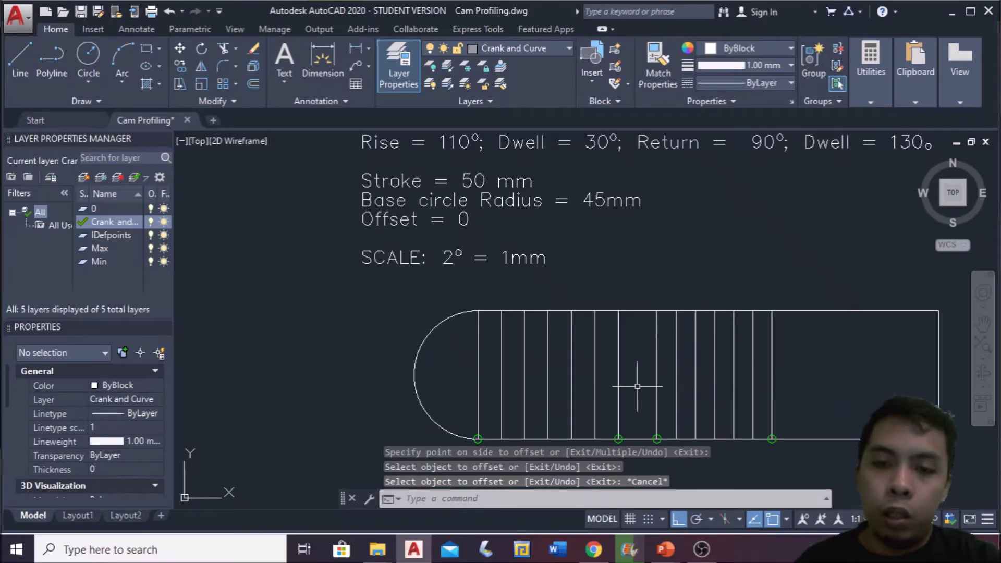
# Step: Draw a vertical line from the midpoint of the rectangle's left edge up to its upper-left corner
pyautogui.moveTo(621, 393); pyautogui.dragTo(626, 346, button='middle')
pyautogui.moveTo(541, 330)
pyautogui.mouseDown(button='middle')
pyautogui.moveTo(516, 380)
pyautogui.moveTo(522, 368)
pyautogui.mouseUp(button='middle')
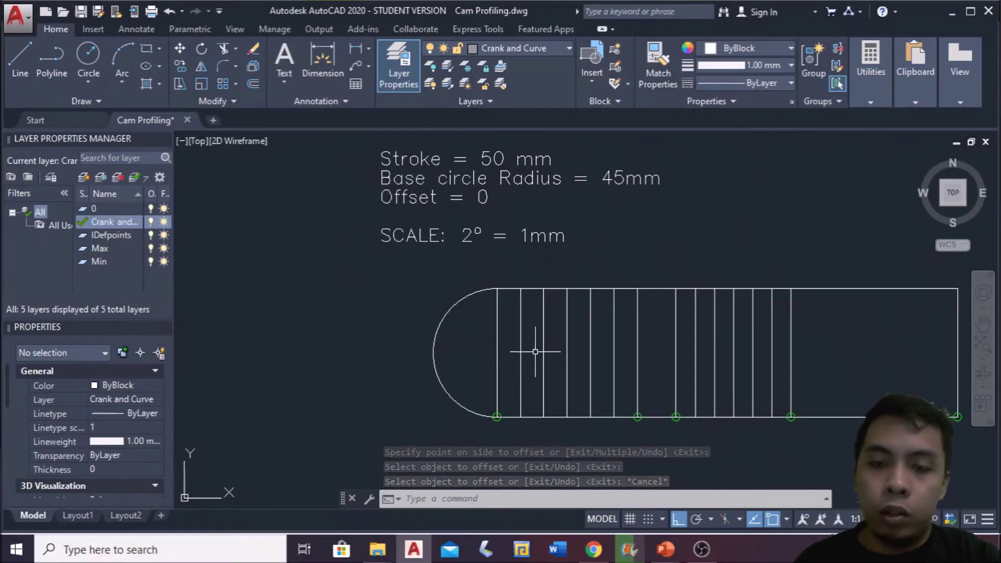
pyautogui.scroll(-2, 631, 345)
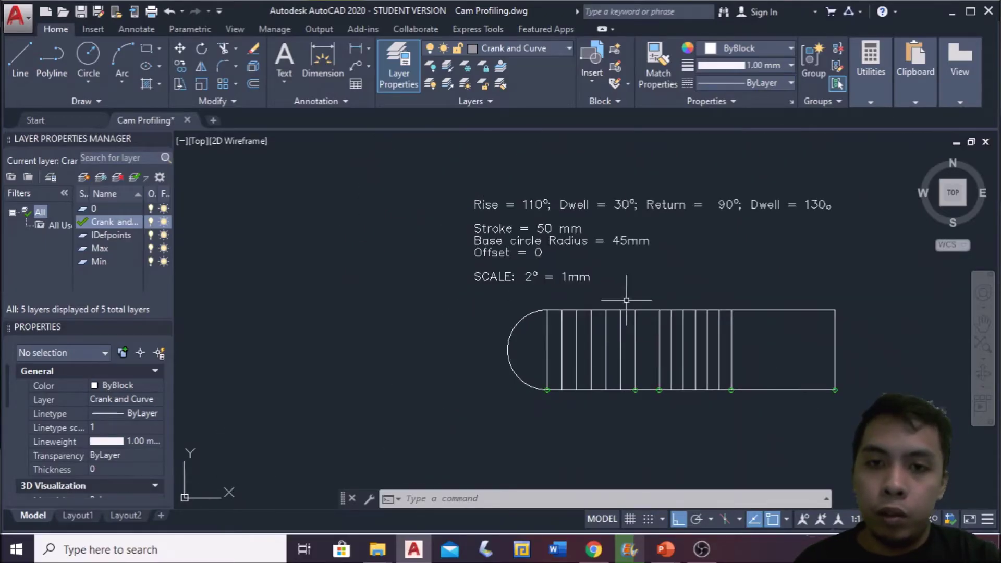
pyautogui.scroll(2, 573, 385)
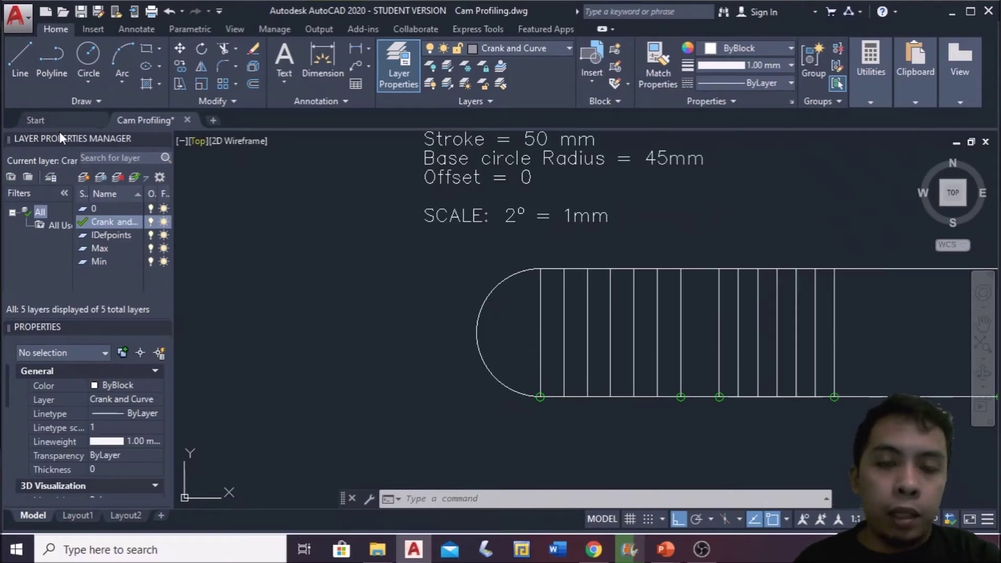
pyautogui.click(21, 74)
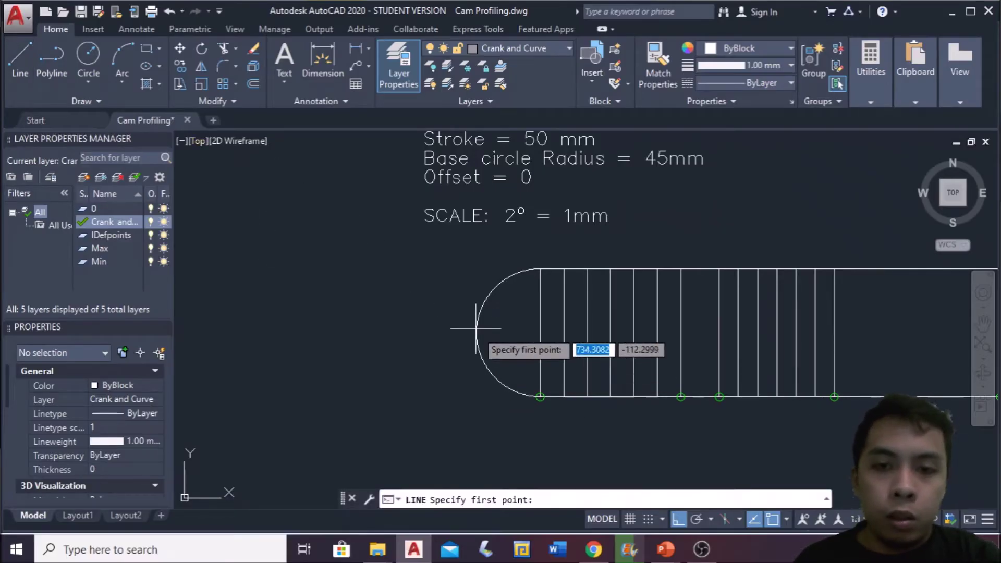
pyautogui.click(540, 332)
pyautogui.click(540, 269)
pyautogui.press('Escape')
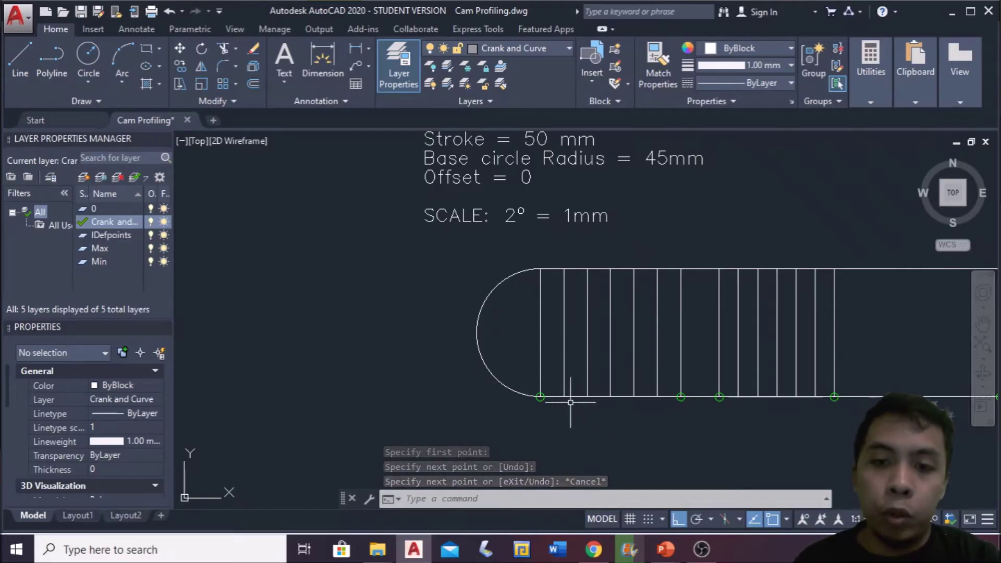
# Step: Polar-array the new vertical line about the semicircle's centre with 7 items over a 180° fill angle
pyautogui.click(540, 297)
pyautogui.write('array')
pyautogui.press('Return')
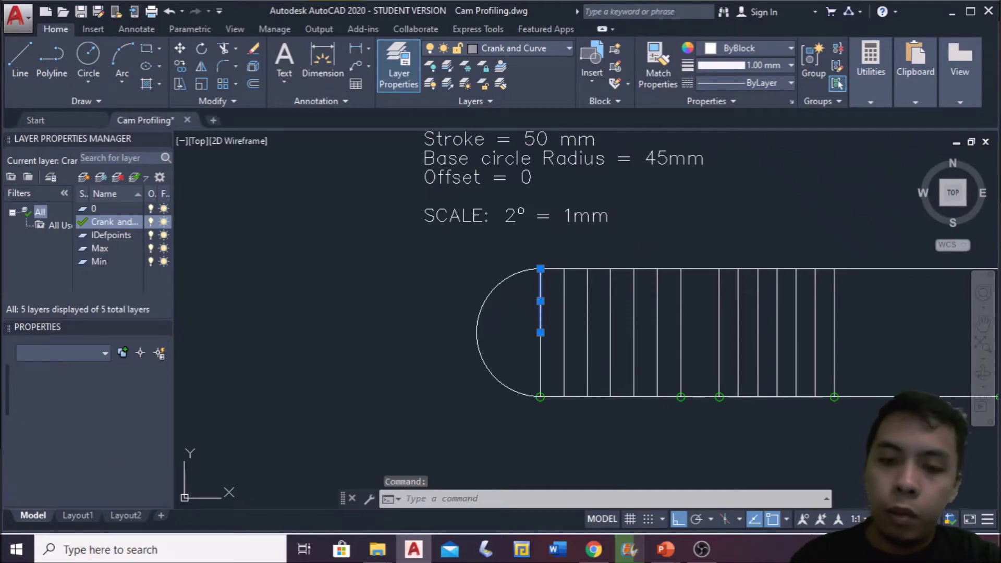
pyautogui.press('Return')
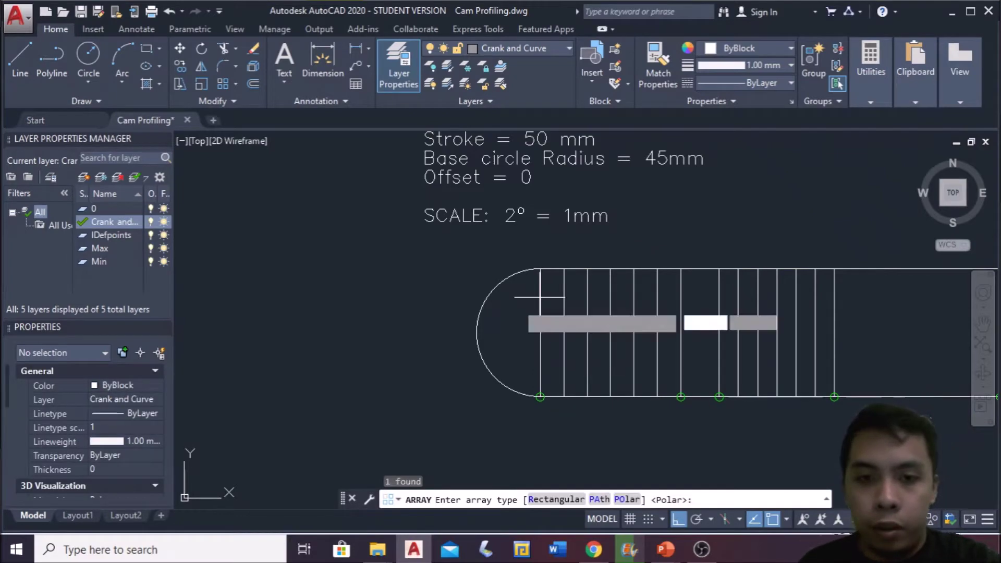
pyautogui.click(540, 332)
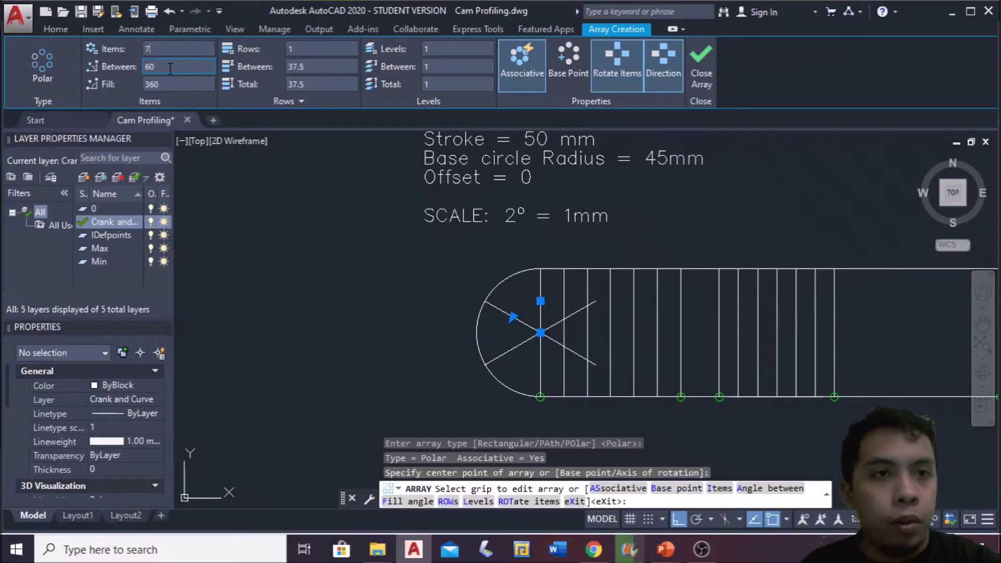
pyautogui.press('Return')
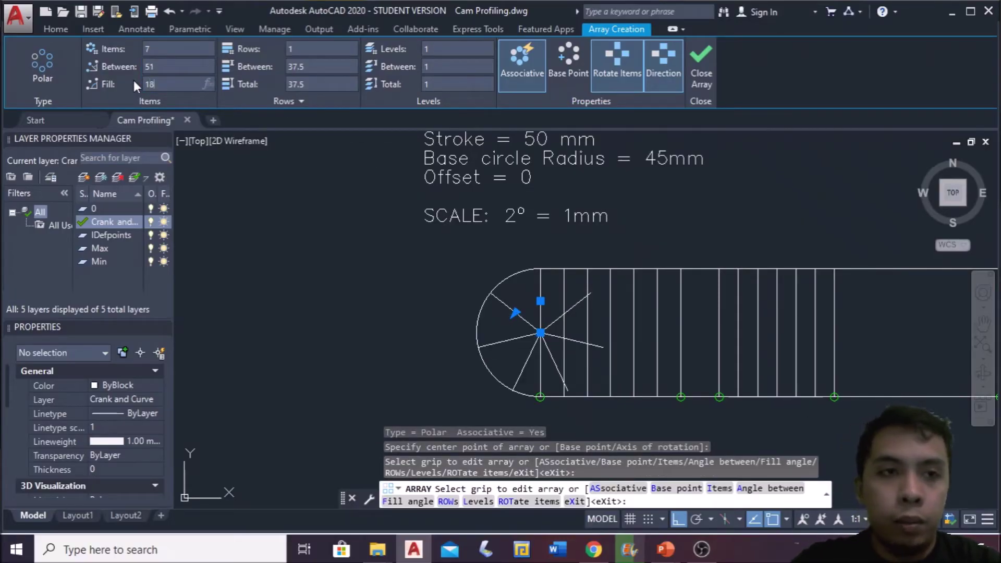
pyautogui.write('0')
pyautogui.press('Return')
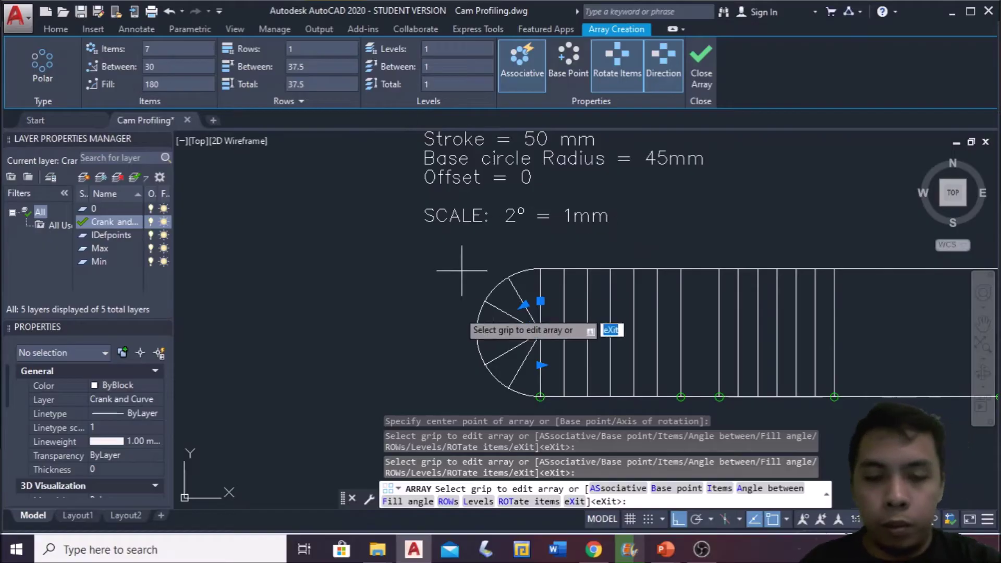
pyautogui.press('Return')
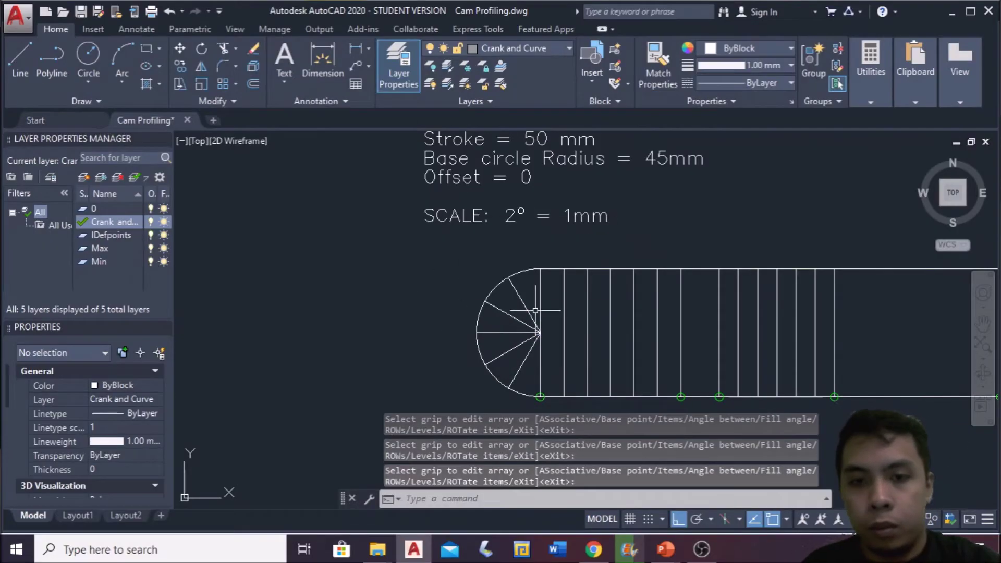
pyautogui.scroll(3, 501, 384)
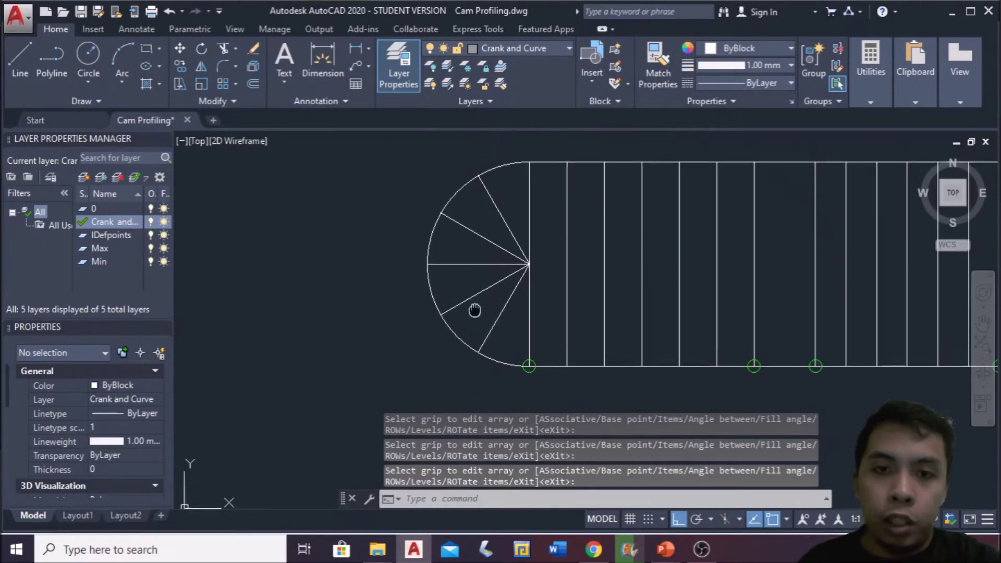
pyautogui.scroll(-5, 447, 357)
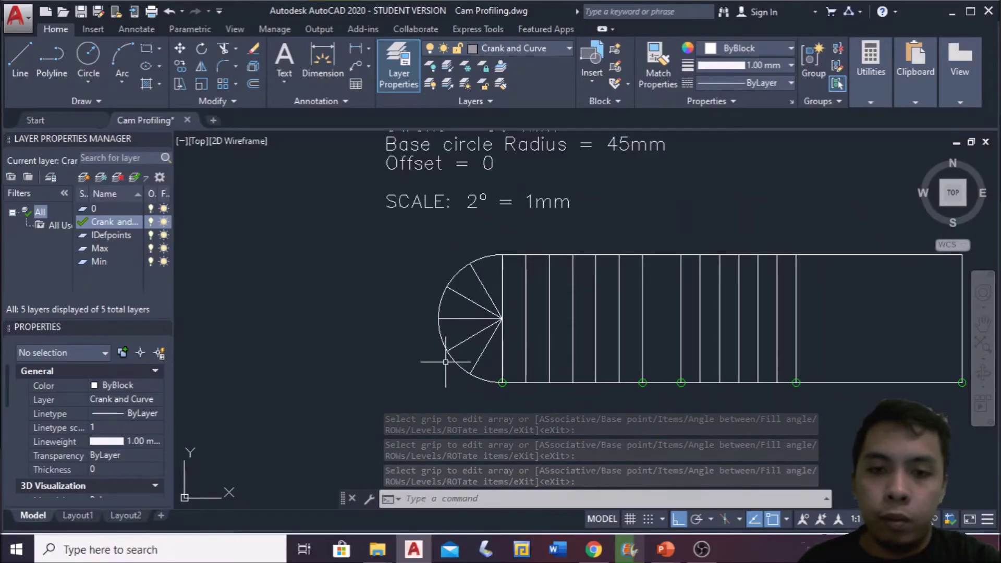
pyautogui.moveTo(332, 360)
pyautogui.mouseDown(button='middle')
pyautogui.moveTo(337, 349)
pyautogui.moveTo(463, 314)
pyautogui.mouseUp(button='middle')
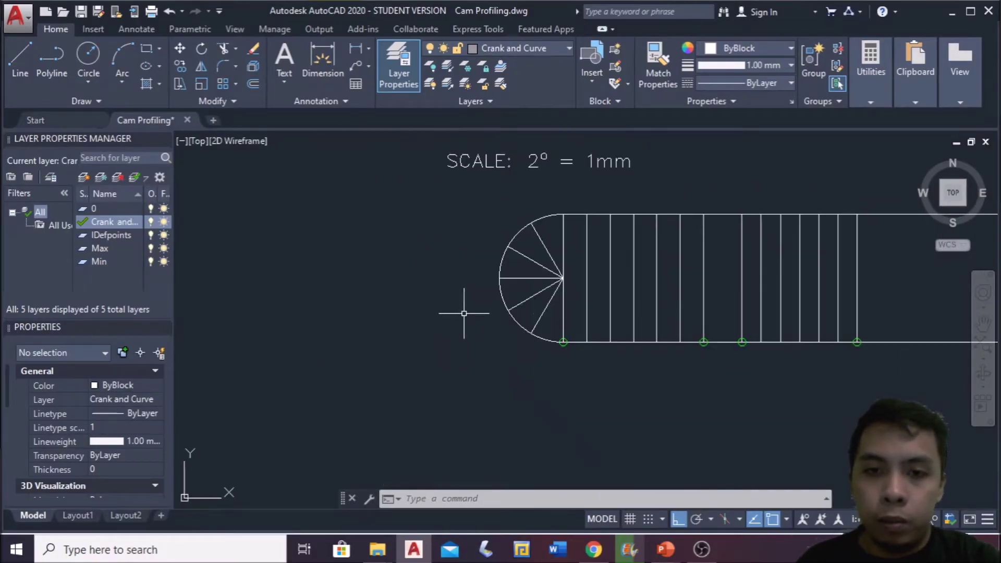
pyautogui.moveTo(529, 303)
pyautogui.mouseDown(button='middle')
pyautogui.moveTo(449, 333)
pyautogui.moveTo(557, 344)
pyautogui.moveTo(444, 328)
pyautogui.mouseUp(button='middle')
pyautogui.moveTo(418, 282)
pyautogui.mouseDown(button='middle')
pyautogui.moveTo(385, 311)
pyautogui.moveTo(415, 307)
pyautogui.mouseUp(button='middle')
pyautogui.moveTo(315, 250); pyautogui.dragTo(319, 257, button='middle')
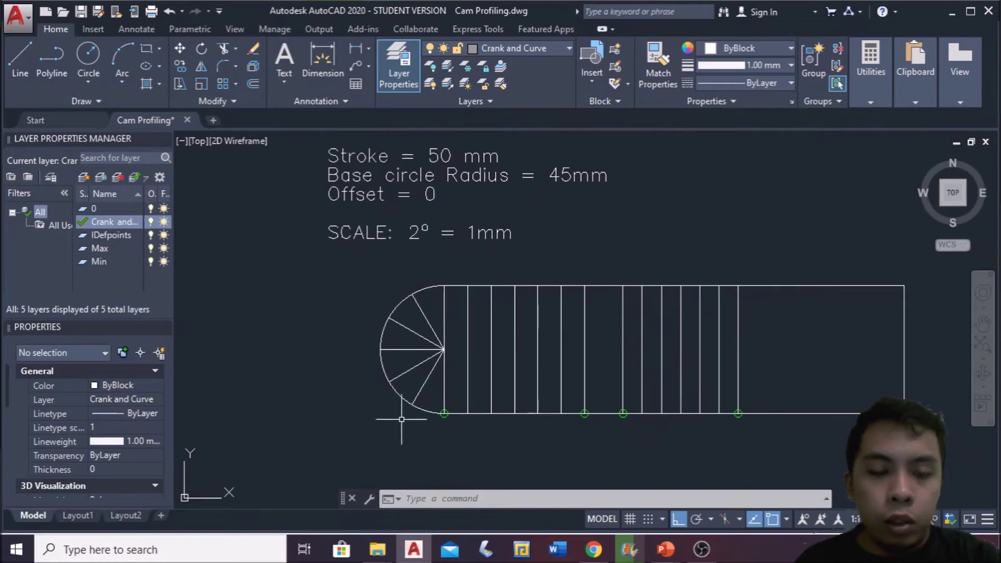
# Step: Make Min the current layer
pyautogui.scroll(2, 409, 426)
pyautogui.scroll(2, 428, 406)
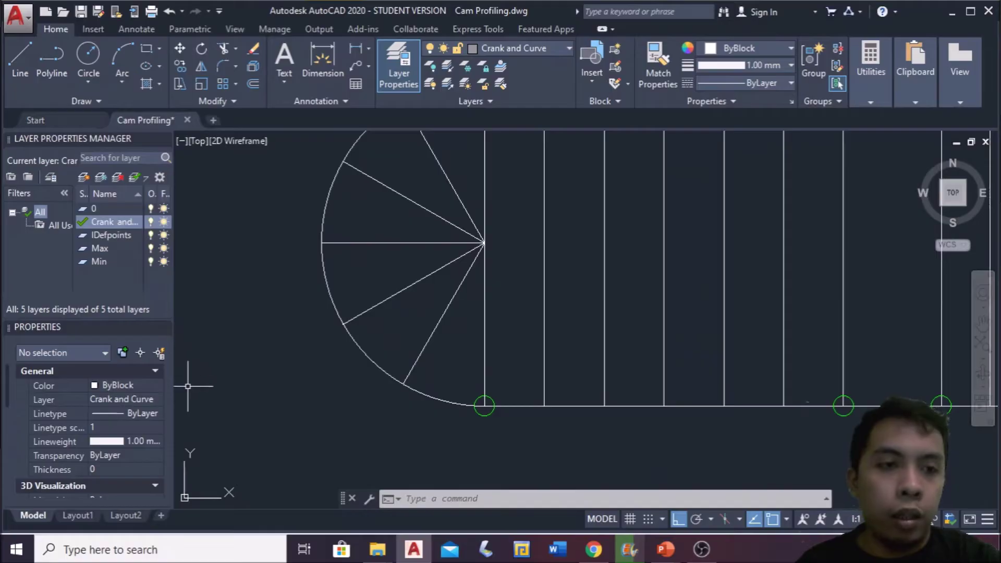
pyautogui.doubleClick(92, 264)
pyautogui.click(21, 66)
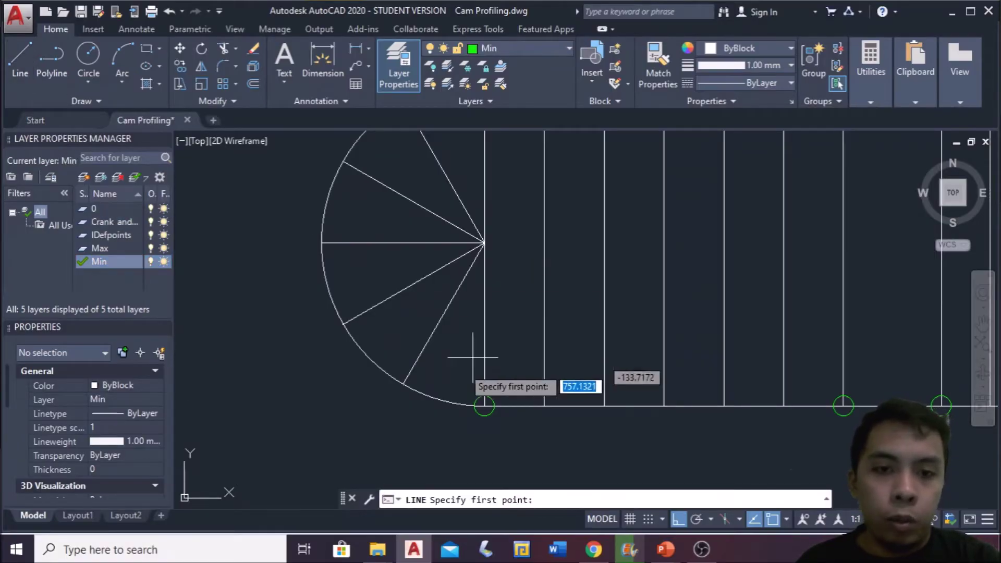
pyautogui.click(403, 382)
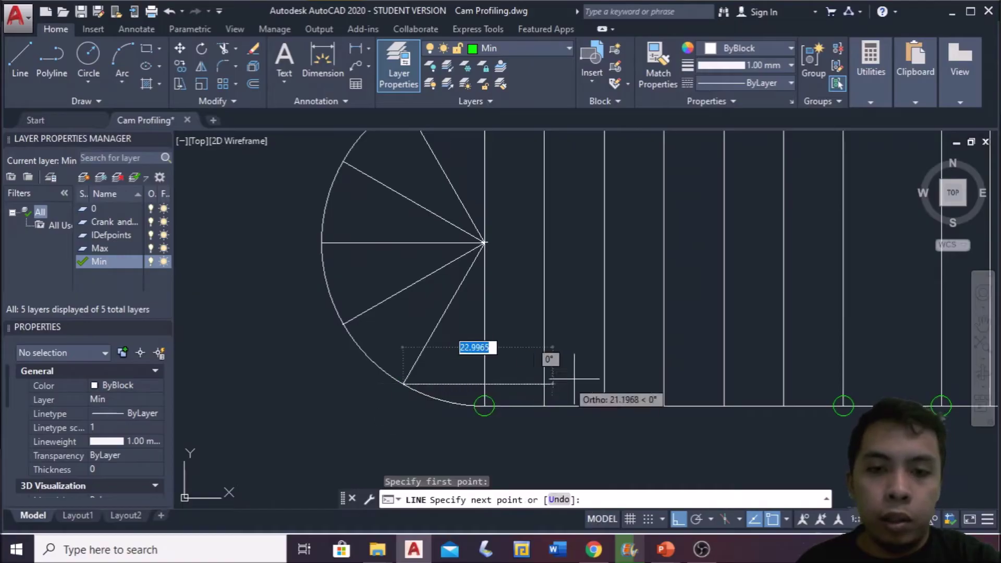
pyautogui.press('Escape')
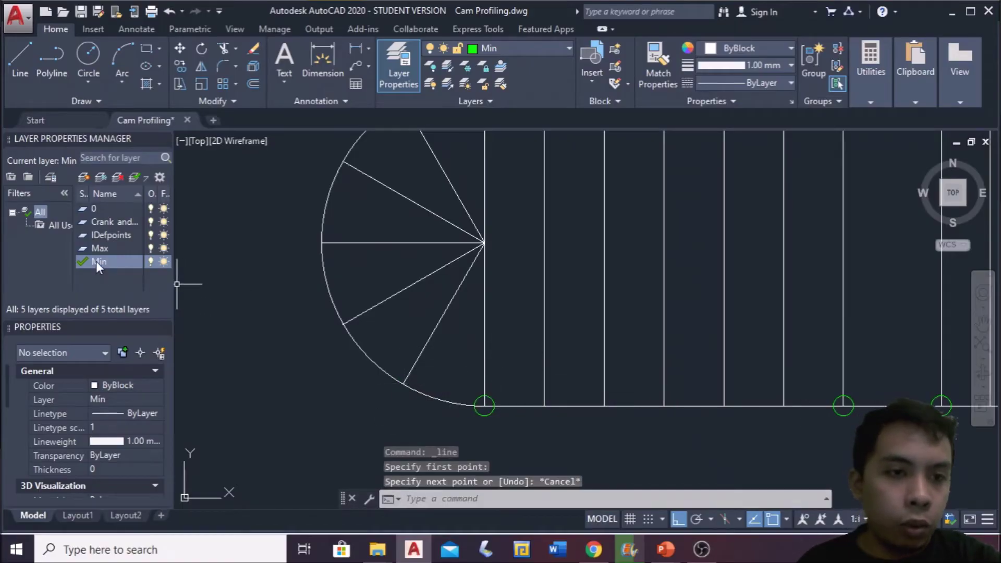
# Step: Set the drawing color to ByLayer and draw a horizontal line from the lowest slanted radius's arc end to the first rise division line
pyautogui.click(146, 384)
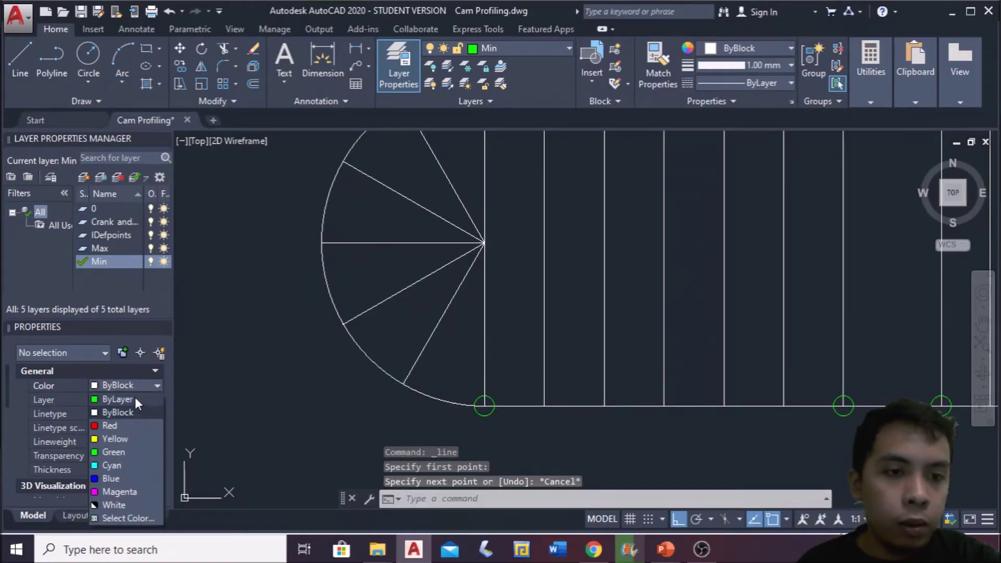
pyautogui.click(117, 399)
pyautogui.press('space')
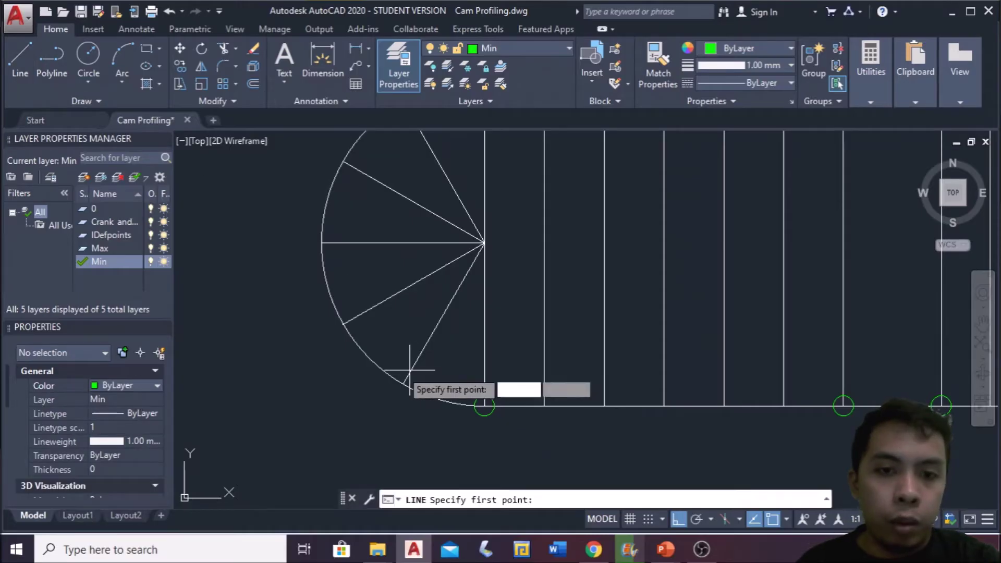
pyautogui.click(402, 383)
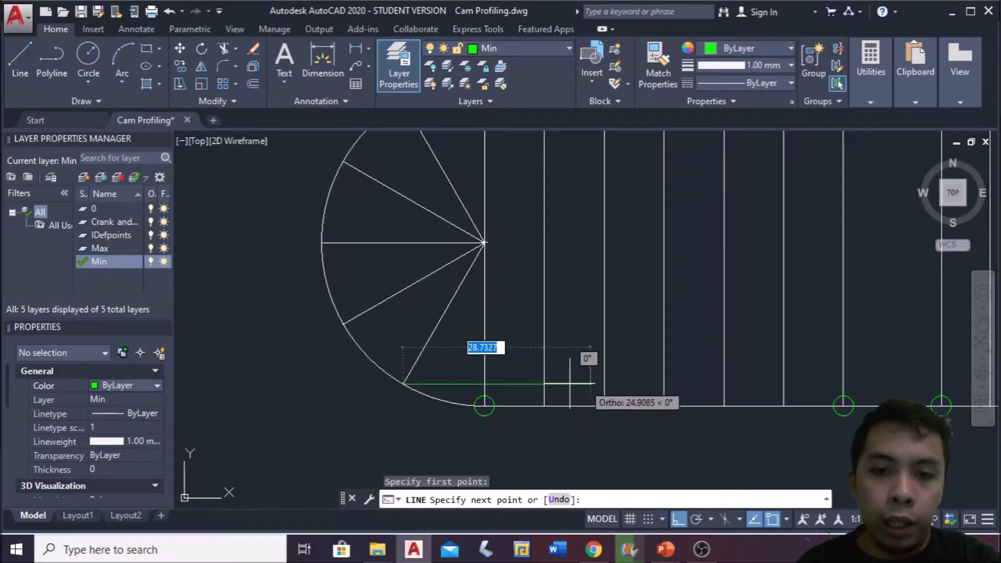
pyautogui.click(543, 384)
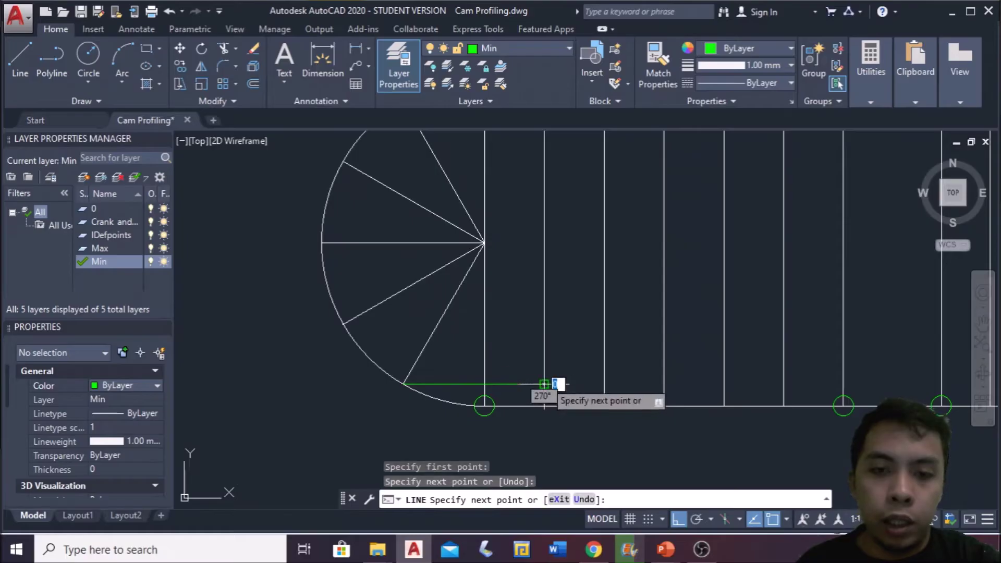
pyautogui.press('Escape')
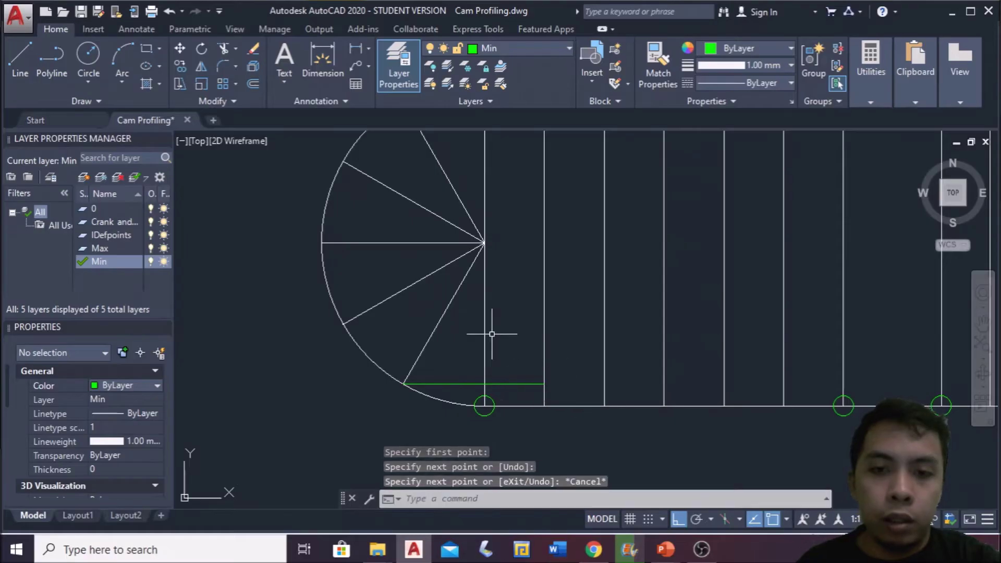
# Step: Draw a horizontal line from the second-lowest slanted radius's end on the semicircle to the second rise division line
pyautogui.press('space')
pyautogui.click(343, 324)
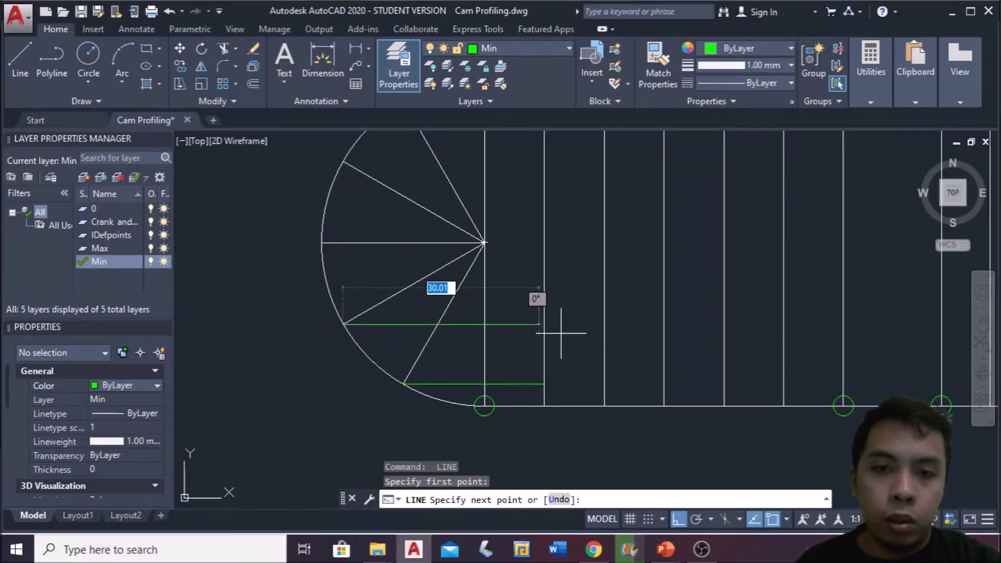
pyautogui.click(604, 324)
pyautogui.press('Return')
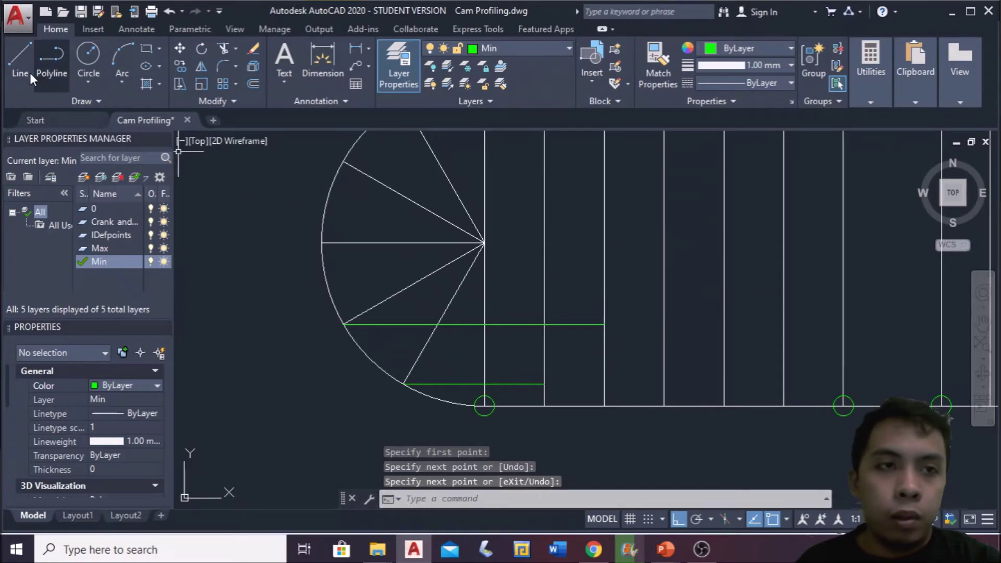
# Step: Draw a horizontal line from the horizontal radius's end on the semicircle to the third rise division line
pyautogui.press('space')
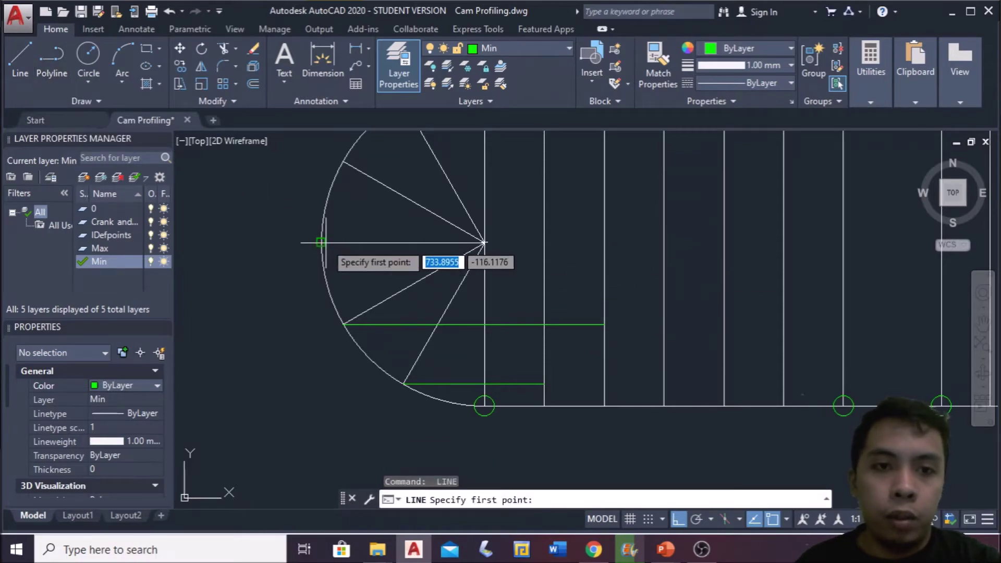
pyautogui.click(321, 243)
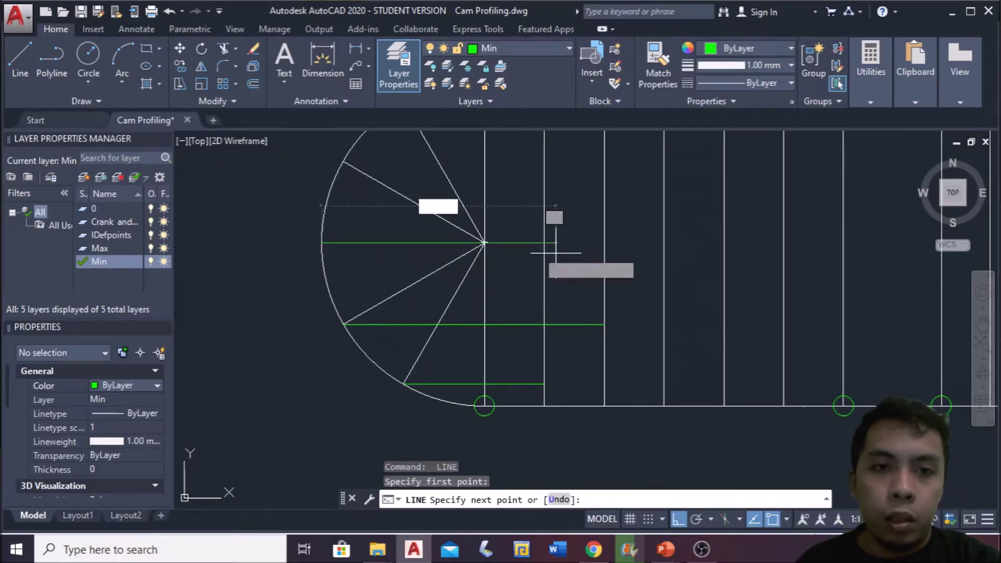
pyautogui.click(664, 243)
pyautogui.moveTo(679, 183); pyautogui.dragTo(652, 343, button='middle')
pyautogui.press('Escape')
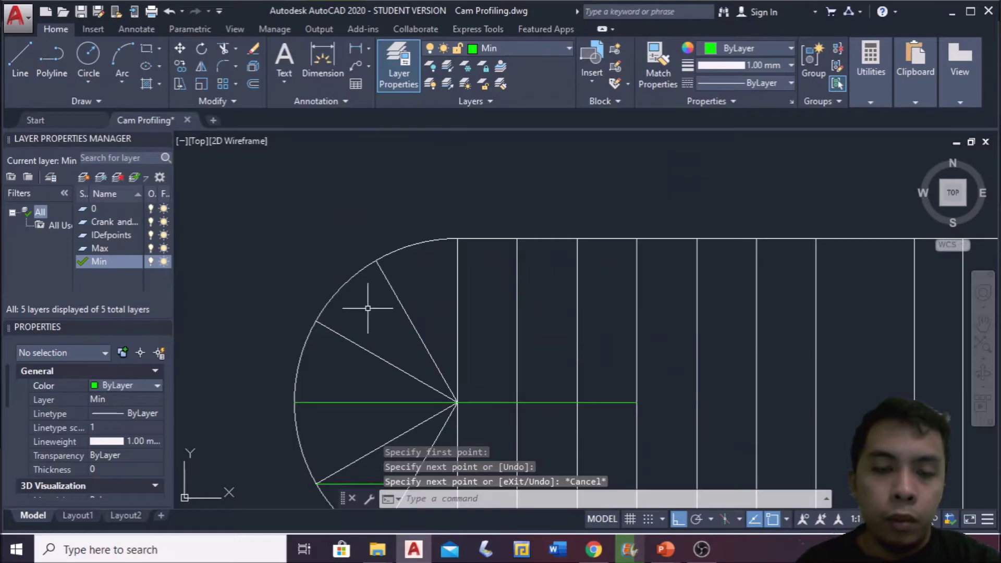
# Step: Draw a horizontal line from the second-highest slanted radius's end on the semicircle to the fourth rise division line
pyautogui.press('space')
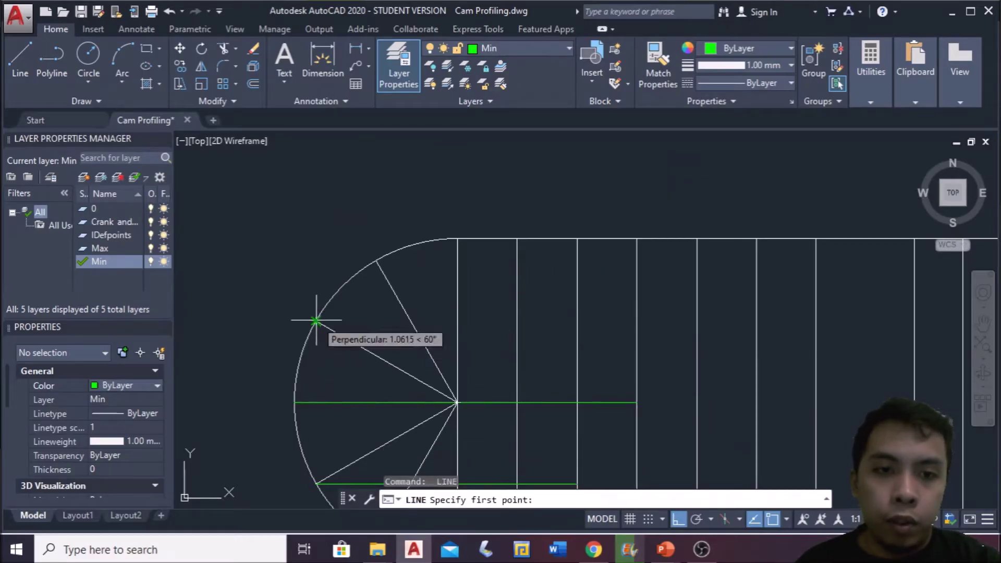
pyautogui.click(315, 321)
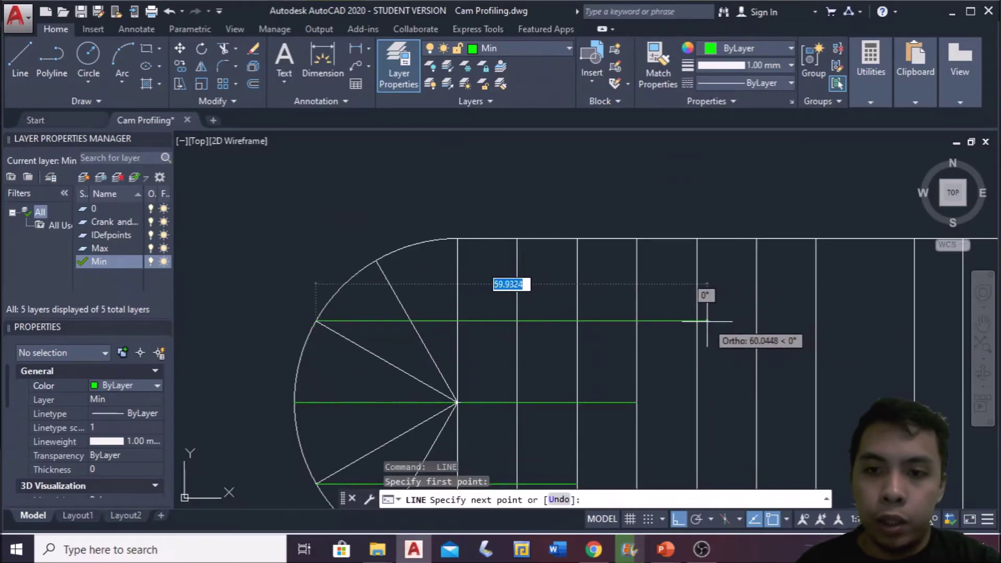
pyautogui.click(697, 322)
pyautogui.press('space')
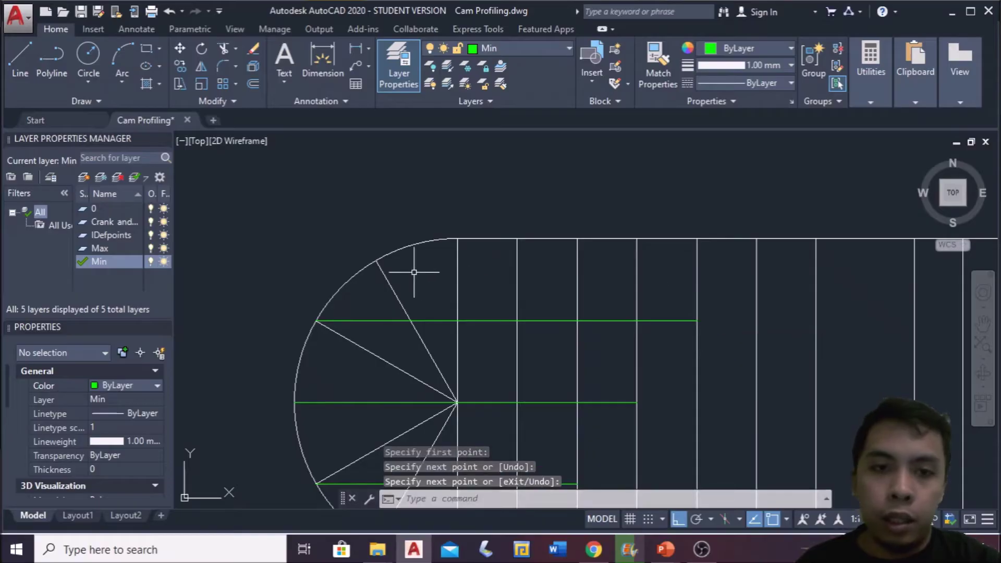
# Step: Draw a horizontal line from the highest slanted radius's end on the semicircle to the fifth rise division line
pyautogui.press('space')
pyautogui.click(376, 259)
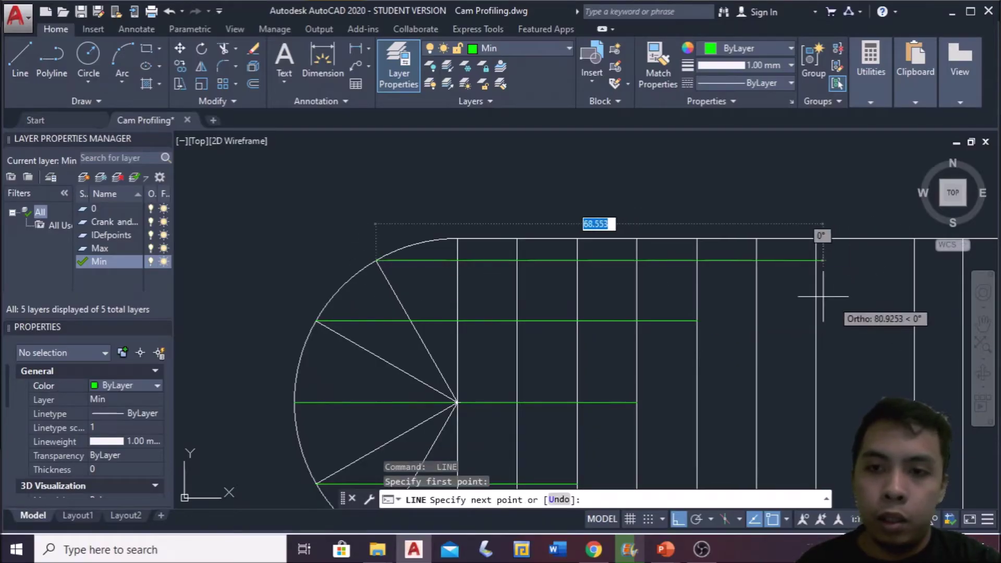
pyautogui.click(757, 259)
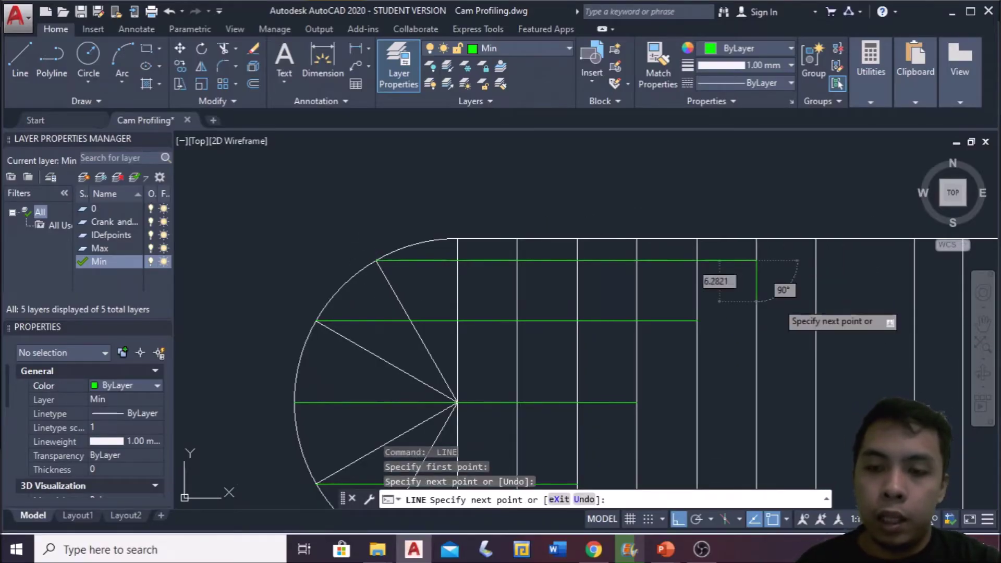
pyautogui.press('Escape')
# Step: Examine where the green projection lines meet the rise division lines, from the rise's start upward
pyautogui.scroll(-3, 777, 295)
pyautogui.scroll(3, 730, 342)
pyautogui.moveTo(730, 341)
pyautogui.mouseDown(button='middle')
pyautogui.moveTo(626, 288)
pyautogui.moveTo(652, 307)
pyautogui.mouseUp(button='middle')
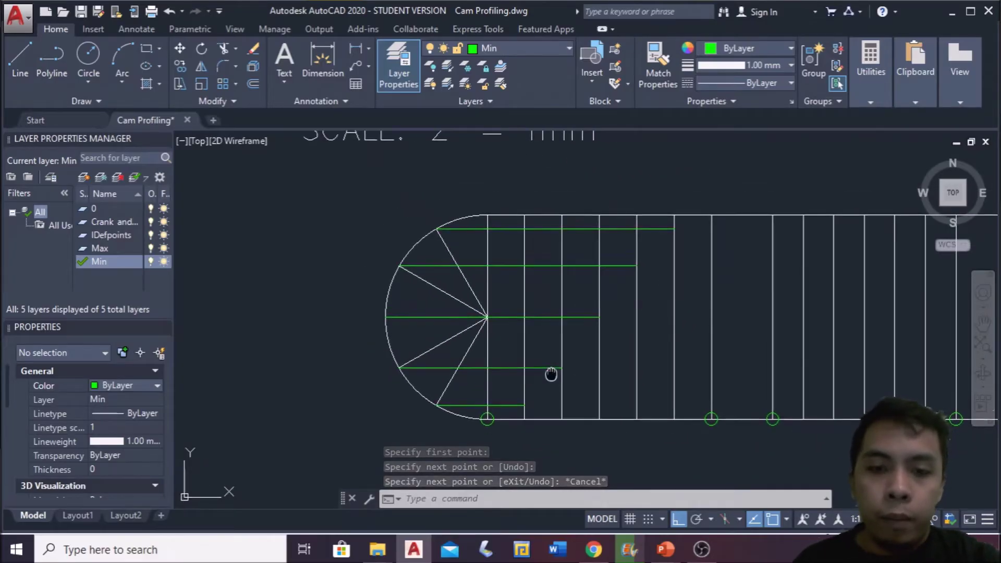
pyautogui.moveTo(551, 373); pyautogui.dragTo(562, 329, button='middle')
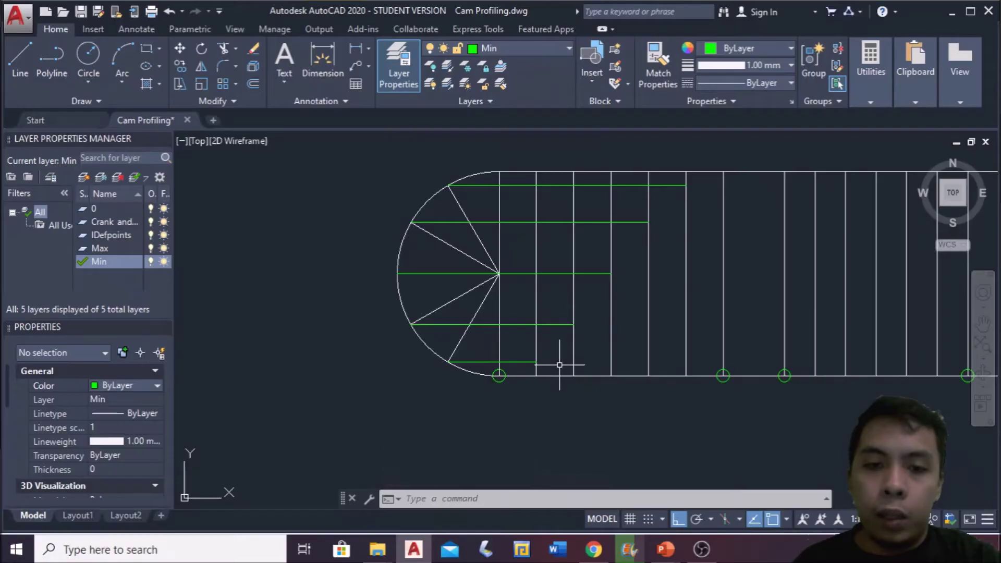
pyautogui.scroll(2, 560, 365)
pyautogui.moveTo(566, 344)
pyautogui.mouseDown(button='middle')
pyautogui.moveTo(554, 353)
pyautogui.moveTo(577, 348)
pyautogui.mouseUp(button='middle')
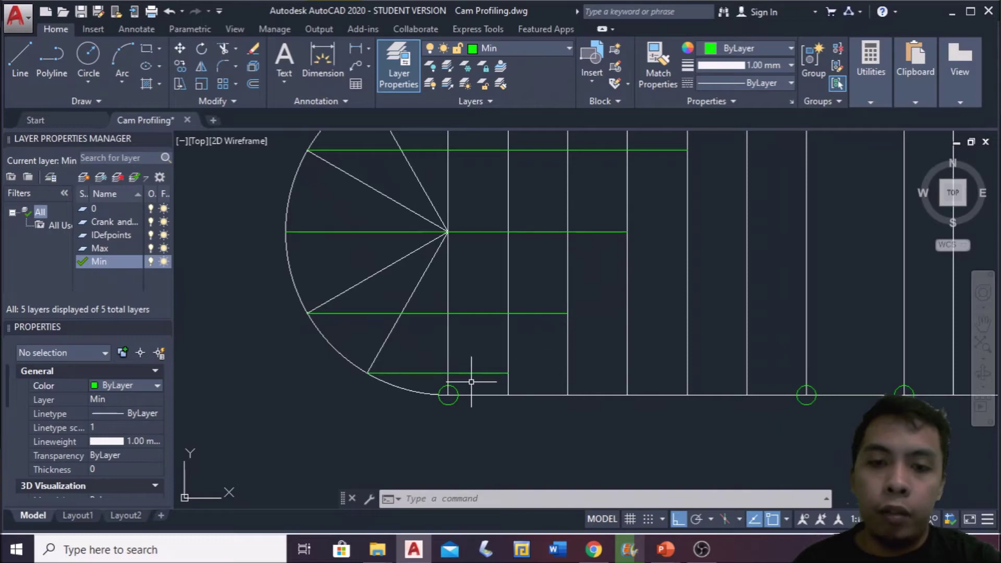
pyautogui.scroll(5, 507, 377)
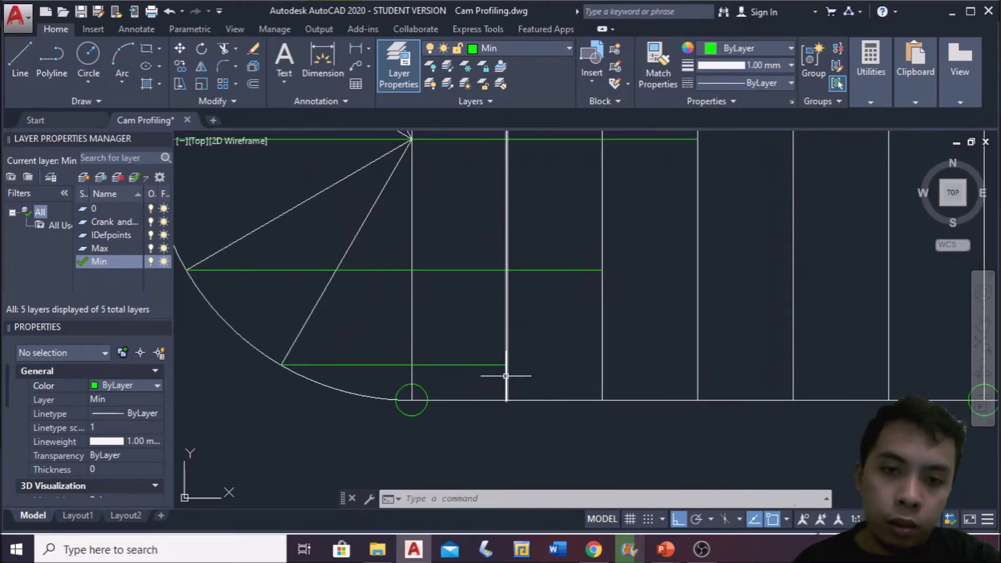
pyautogui.scroll(-2, 504, 352)
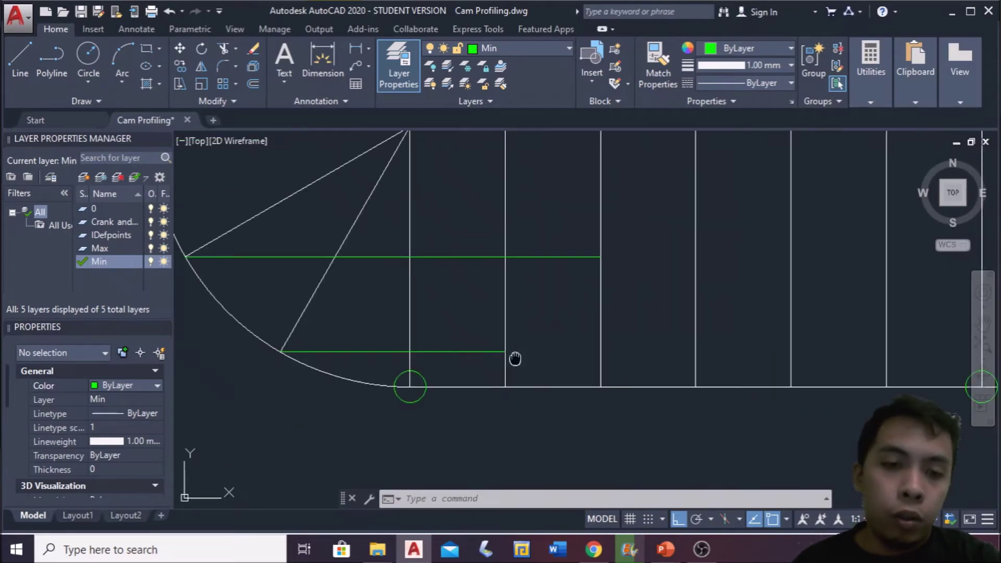
pyautogui.moveTo(515, 358); pyautogui.dragTo(513, 371, button='middle')
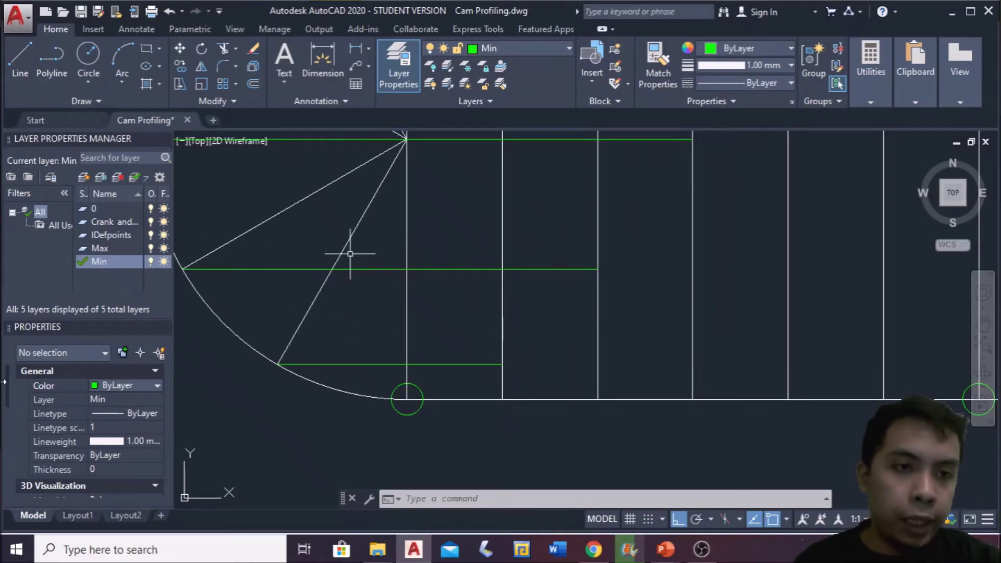
# Step: Make Max the current layer and start a spline from the rise's baseline start point through the lowest projection line's end
pyautogui.doubleClick(87, 251)
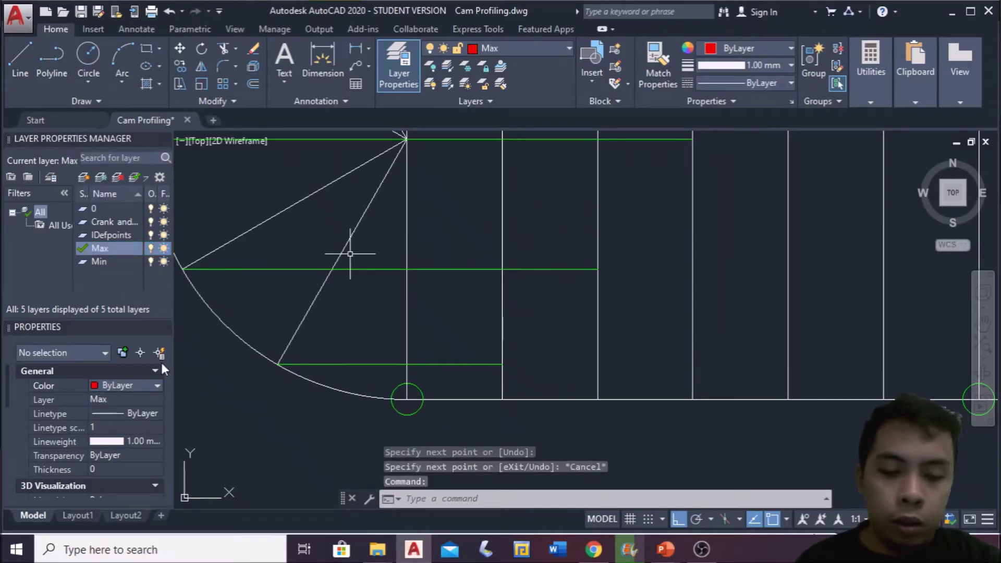
pyautogui.write('spline')
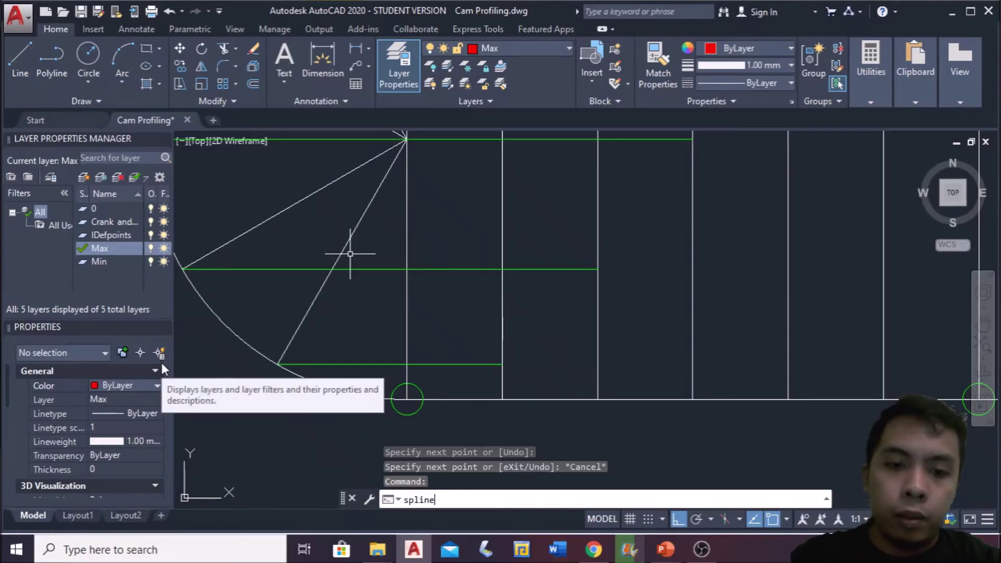
pyautogui.press('Return')
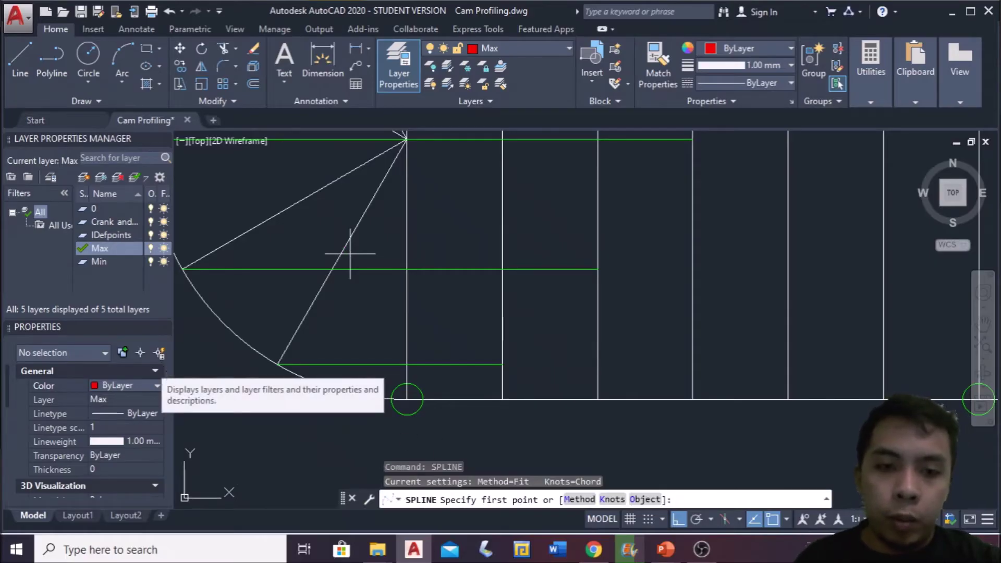
pyautogui.click(406, 399)
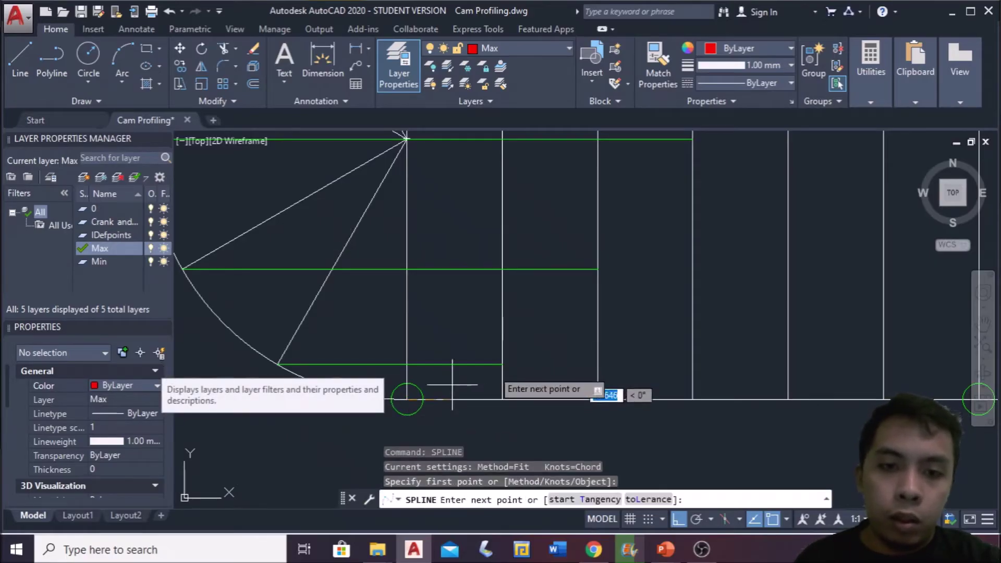
pyautogui.click(501, 364)
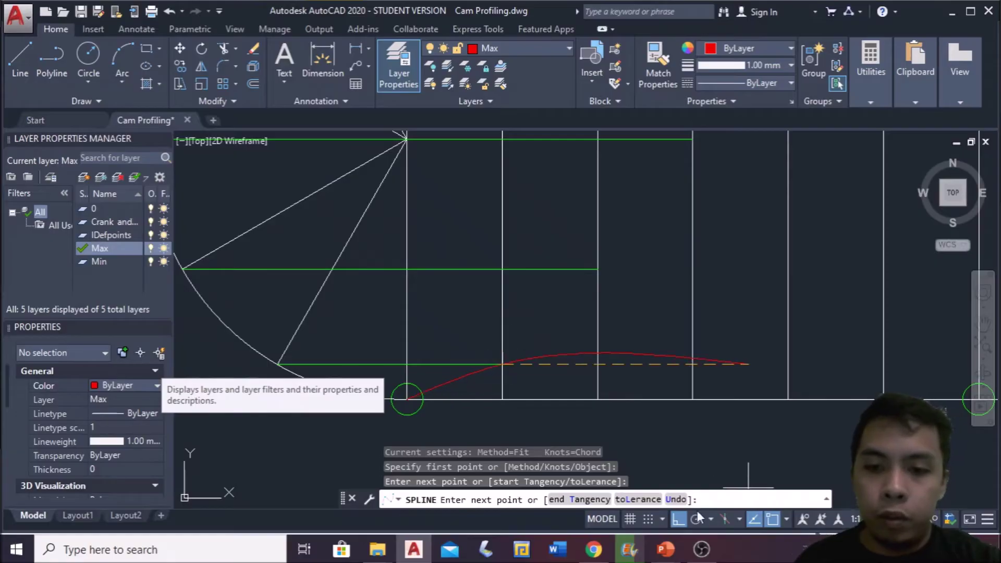
# Step: With Ortho off, continue the spline through the remaining projection line ends and finish it at the top of the rise's last line
pyautogui.click(679, 519)
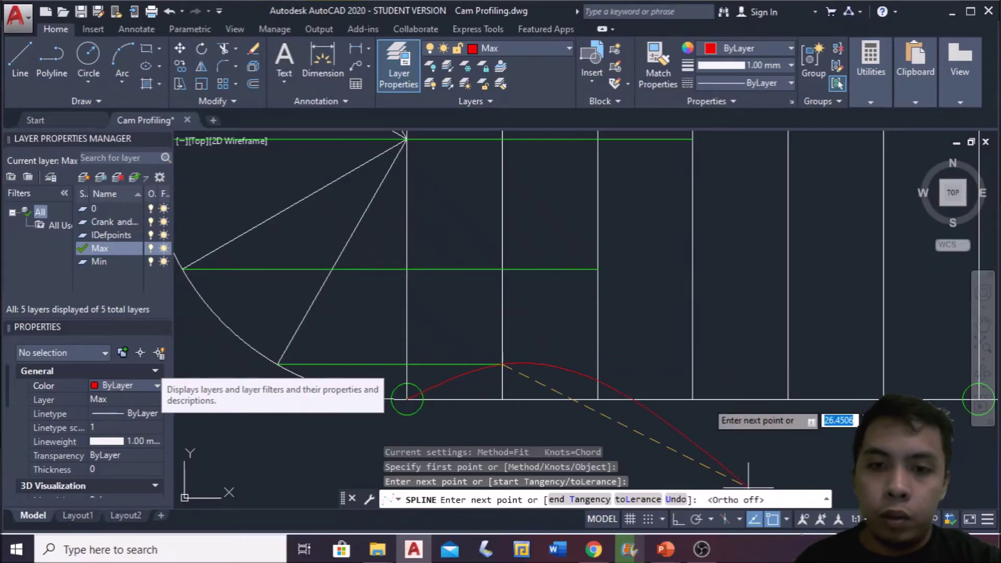
pyautogui.click(598, 270)
pyautogui.moveTo(598, 269); pyautogui.dragTo(588, 351, button='middle')
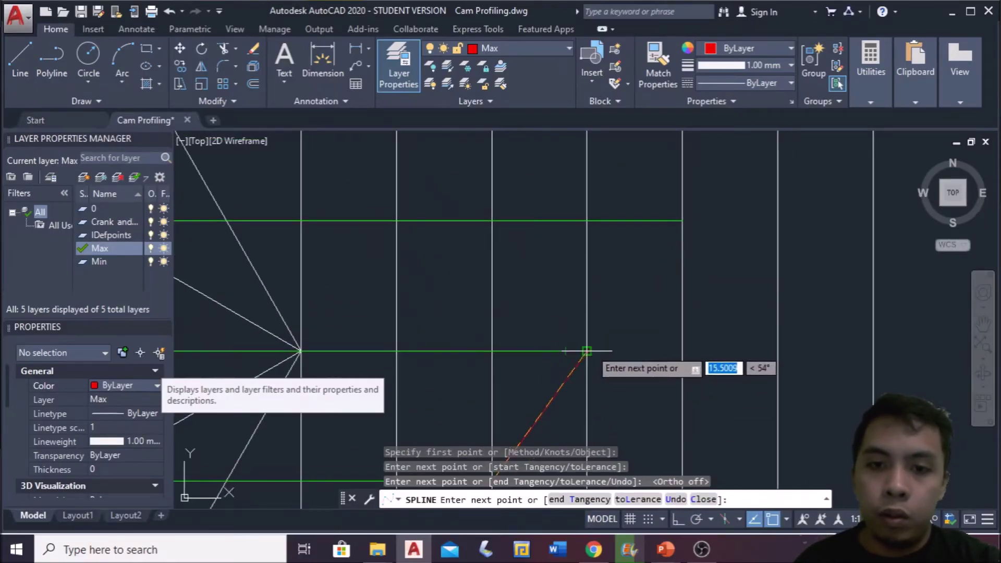
pyautogui.click(681, 221)
pyautogui.moveTo(745, 203); pyautogui.dragTo(603, 415, button='middle')
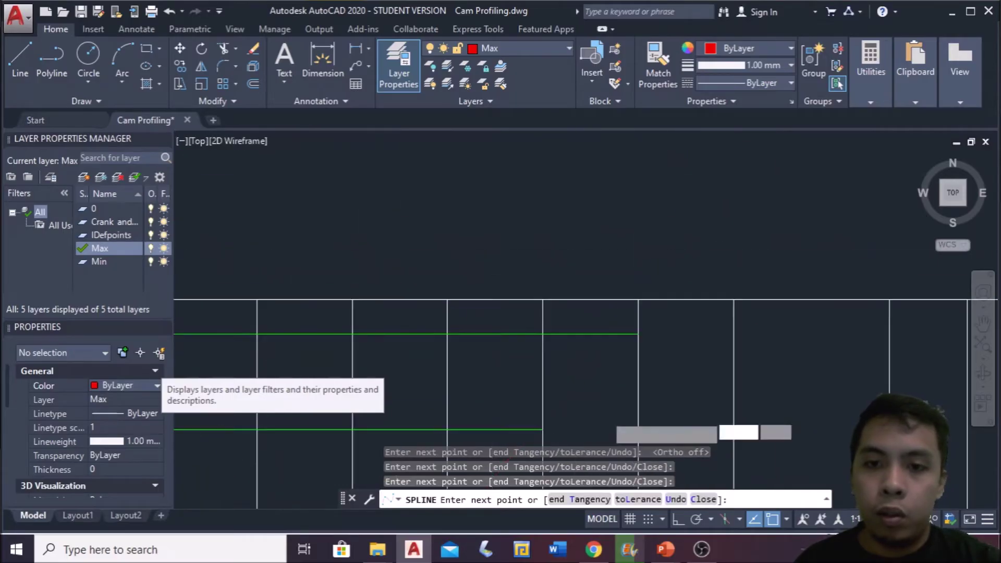
pyautogui.click(636, 339)
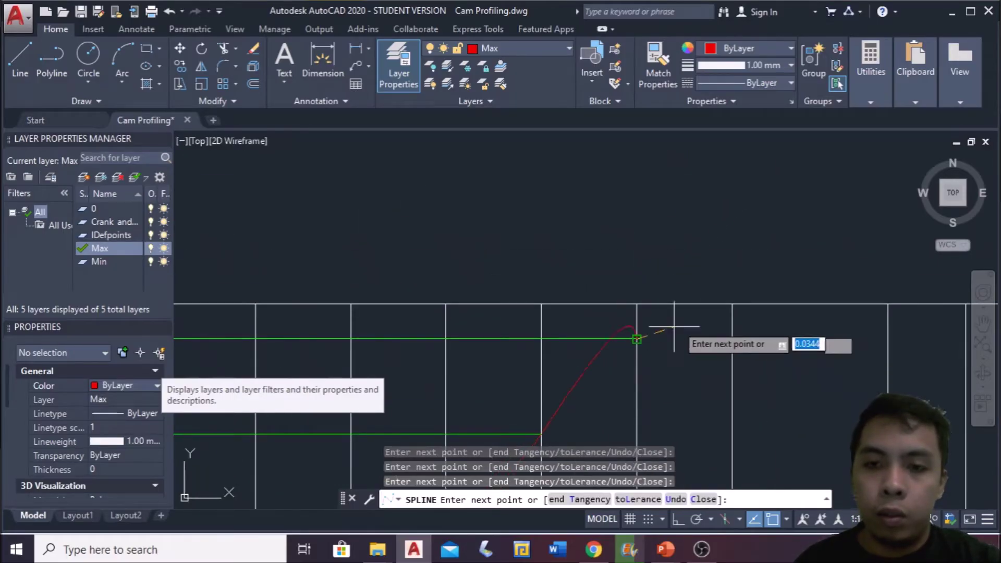
pyautogui.click(732, 304)
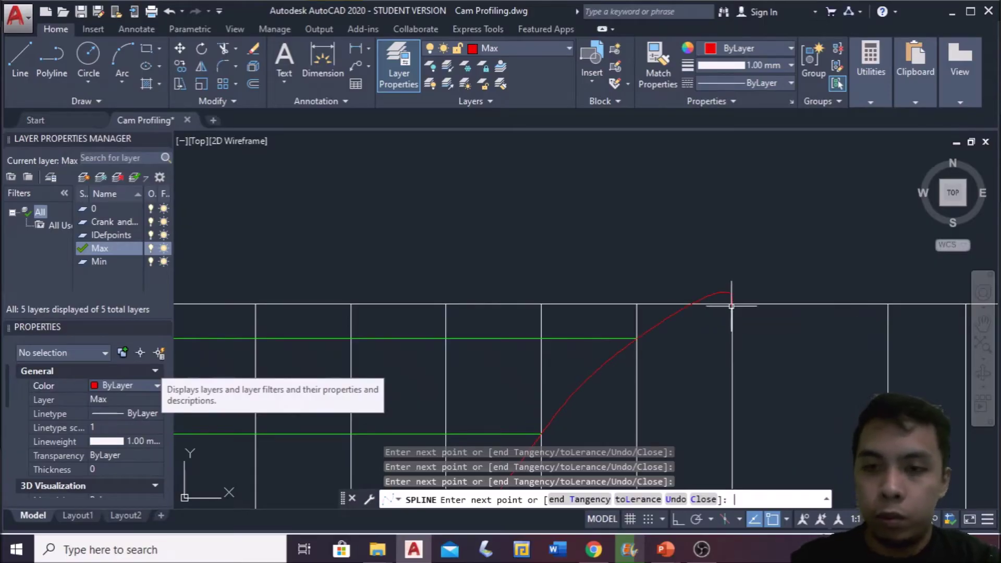
pyautogui.press('Return')
# Step: Move the spline's stray last fit point onto the intersection of the top line and the rise's last line
pyautogui.scroll(3, 732, 305)
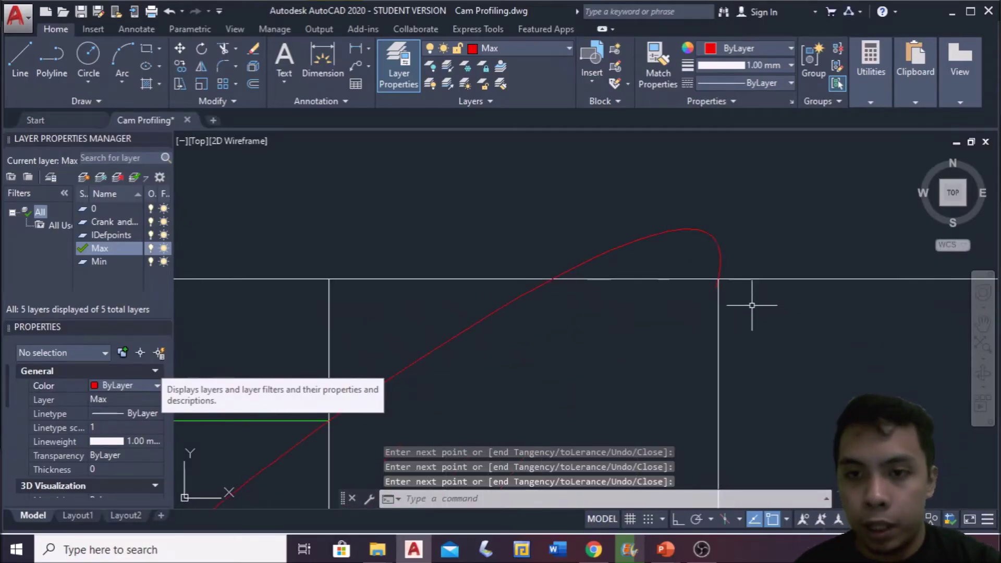
pyautogui.click(715, 286)
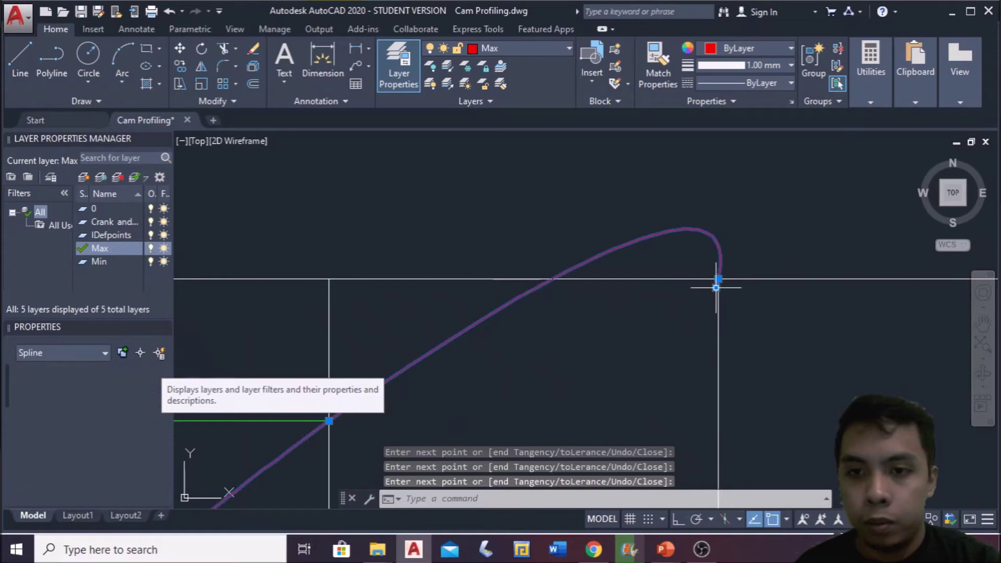
pyautogui.click(716, 287)
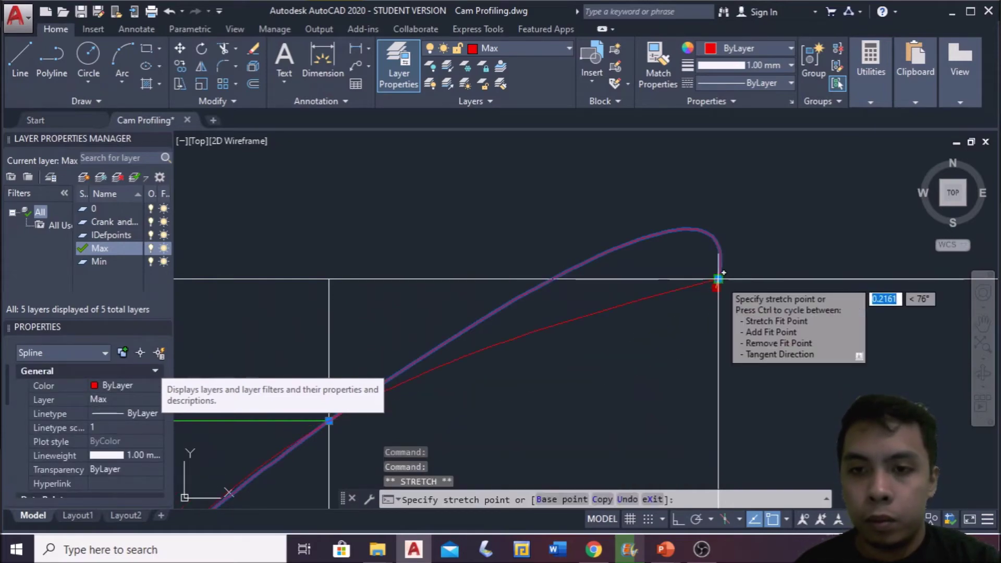
pyautogui.click(719, 279)
pyautogui.scroll(-8, 755, 277)
pyautogui.scroll(-3, 542, 284)
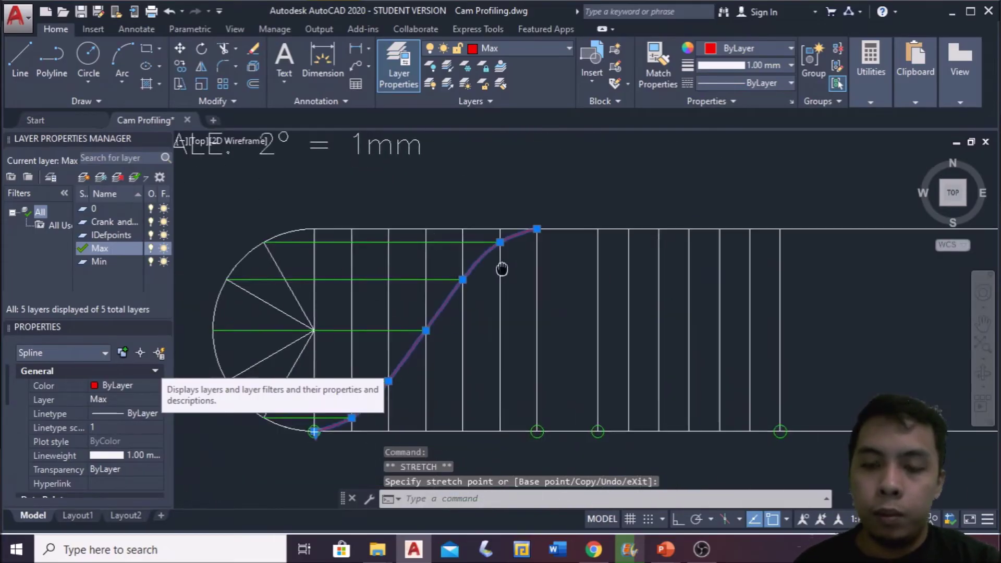
pyautogui.press('Escape')
# Step: With Ortho on, stretch the highest projection line's end to the first return division line
pyautogui.moveTo(539, 281); pyautogui.dragTo(683, 285, button='middle')
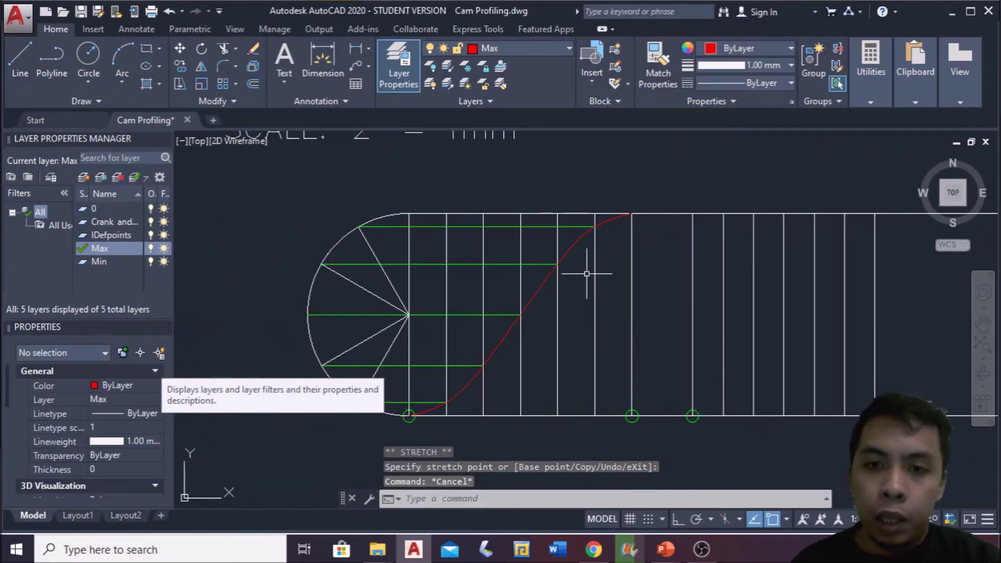
pyautogui.scroll(4, 579, 266)
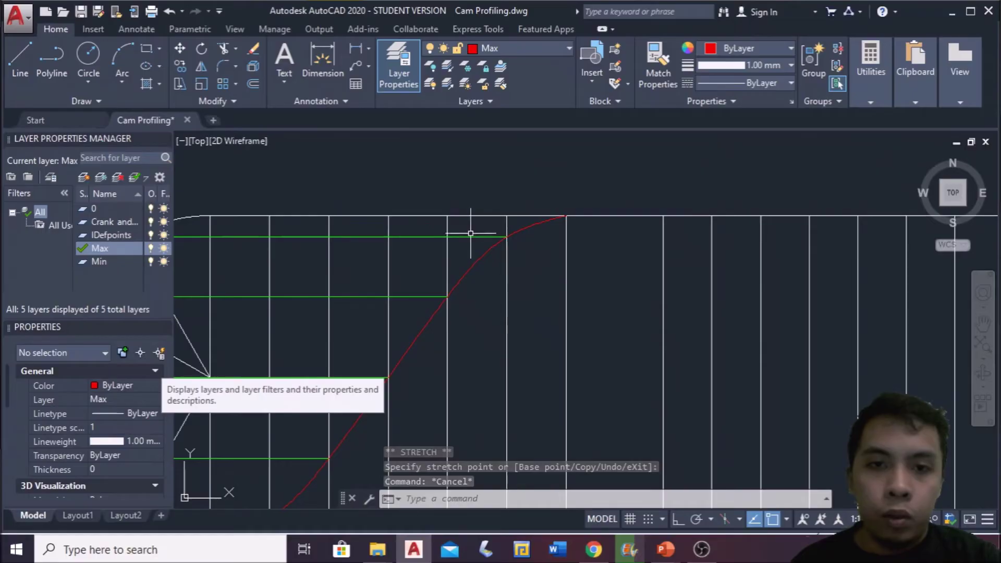
pyautogui.click(475, 237)
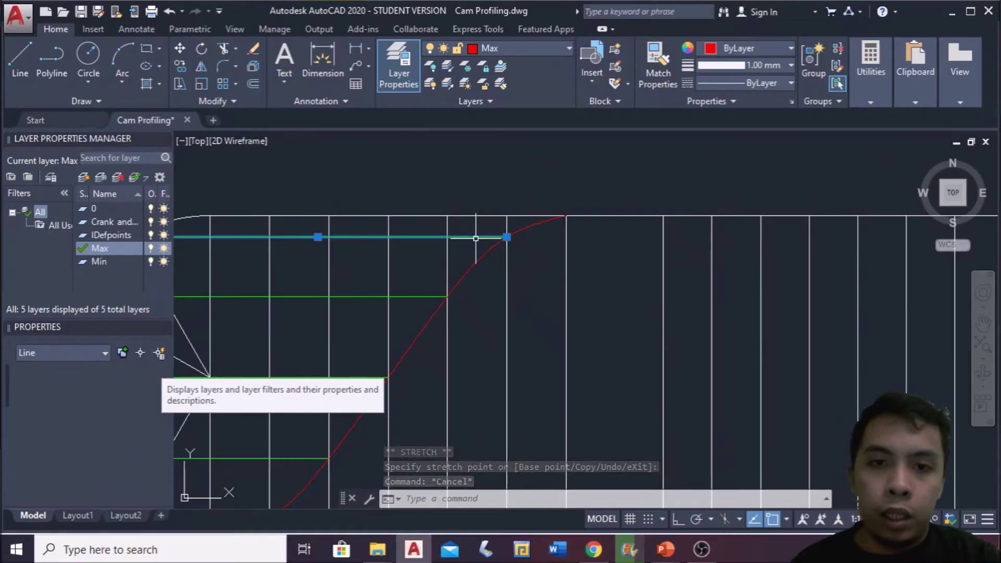
pyautogui.click(506, 237)
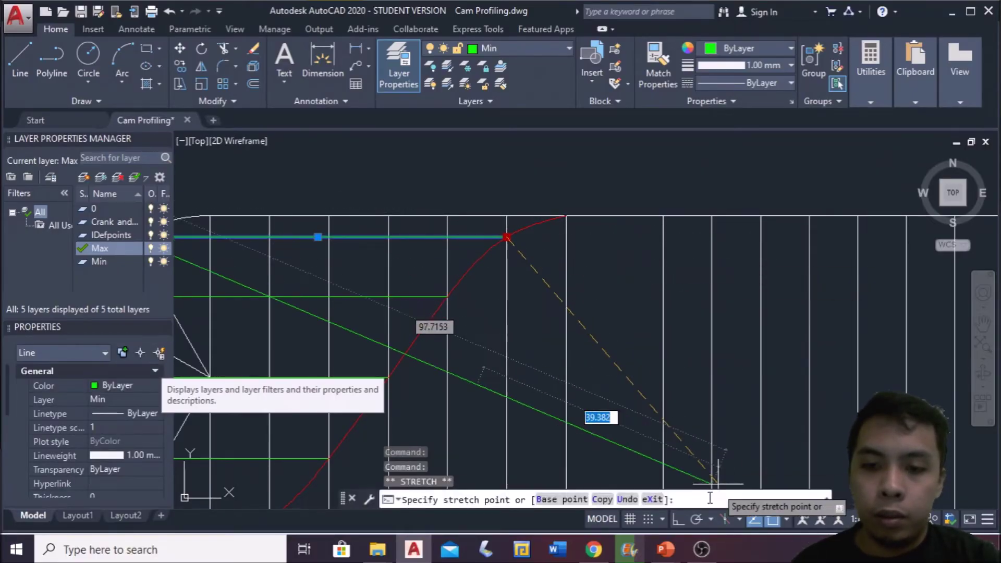
pyautogui.click(677, 519)
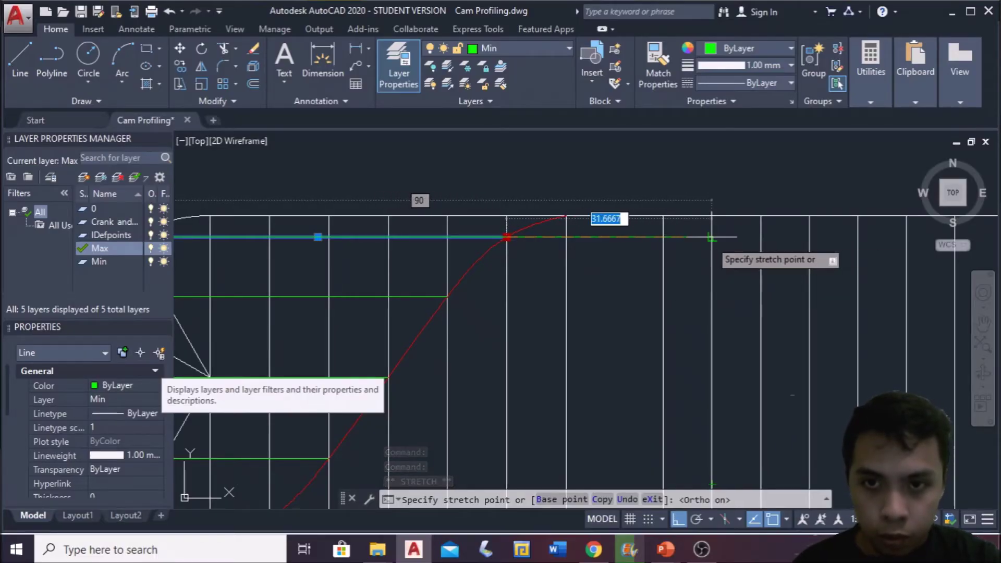
pyautogui.click(711, 237)
pyautogui.press('Escape')
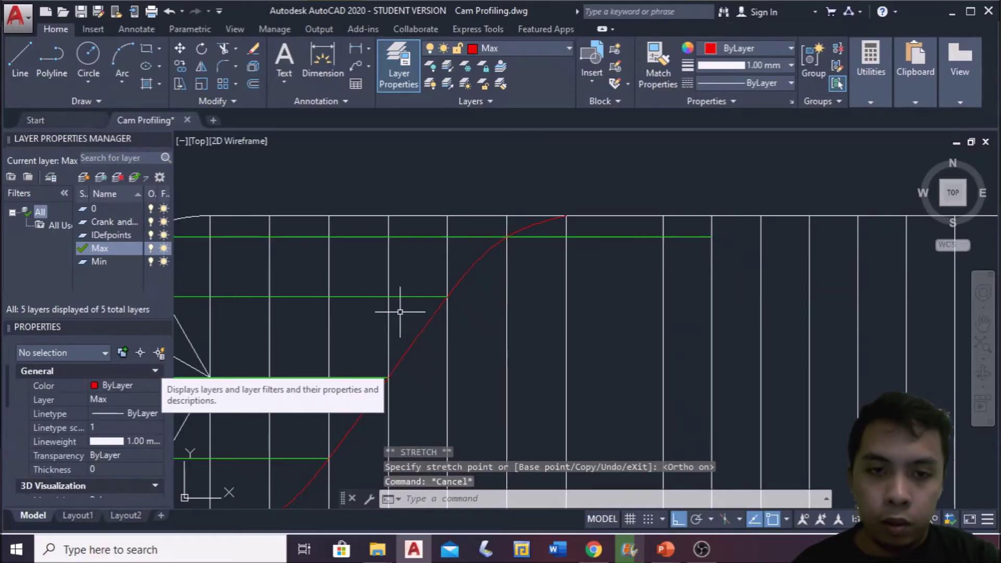
# Step: Stretch the second-highest projection line's end to the second return division line
pyautogui.click(406, 296)
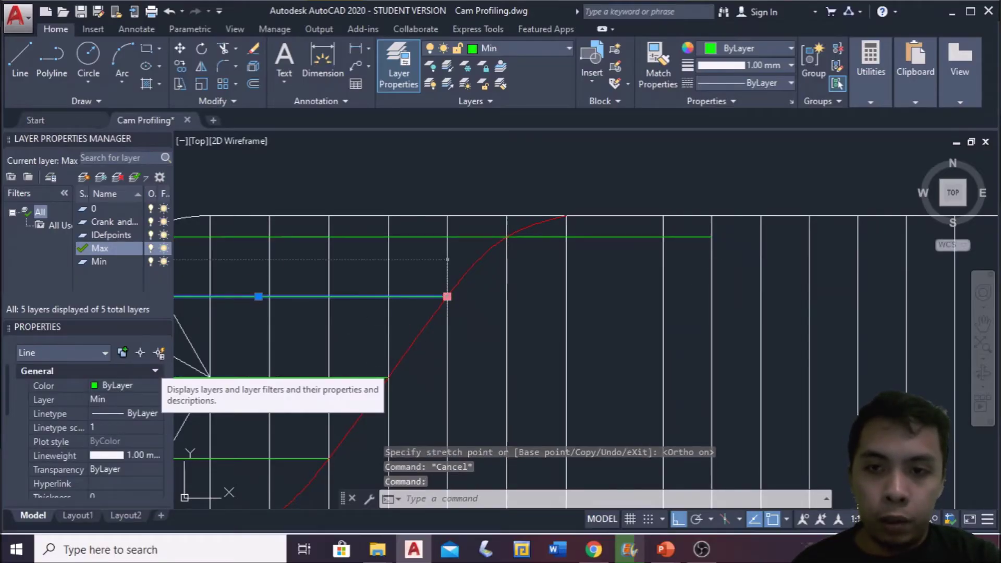
pyautogui.click(446, 297)
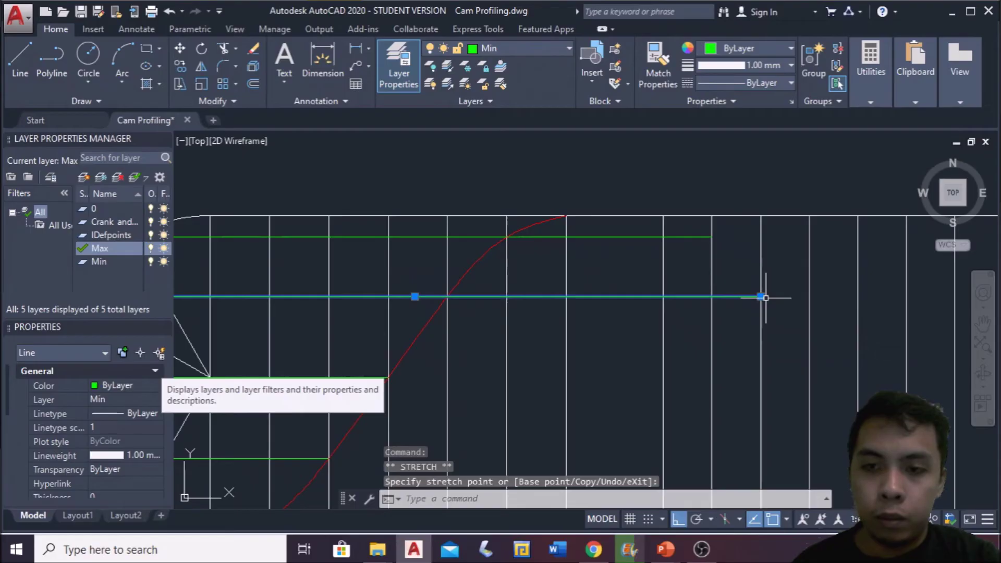
pyautogui.scroll(-2, 765, 297)
pyautogui.scroll(2, 524, 357)
# Step: Stretch the middle projection line's end to the third return division line
pyautogui.click(502, 344)
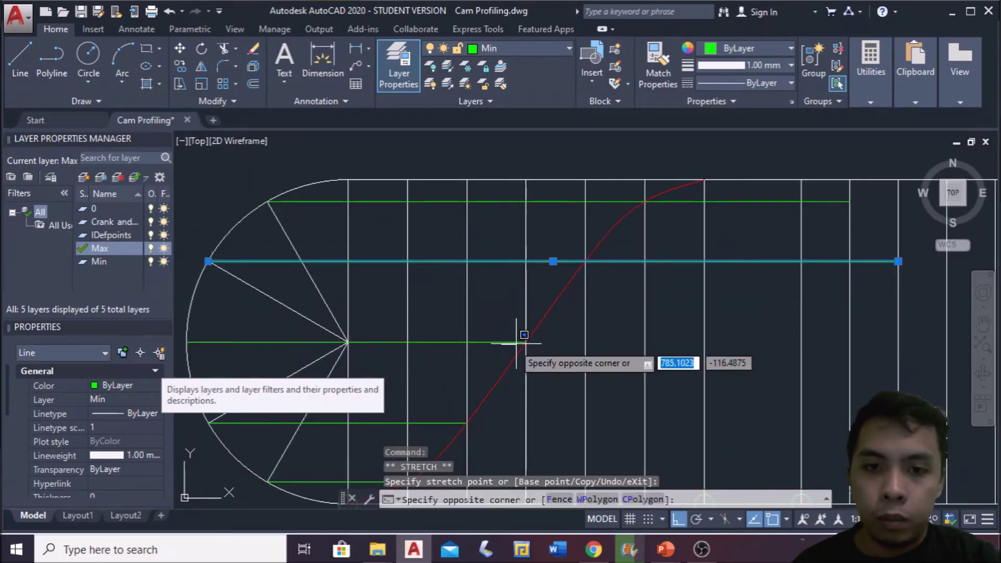
pyautogui.click(506, 343)
pyautogui.click(504, 342)
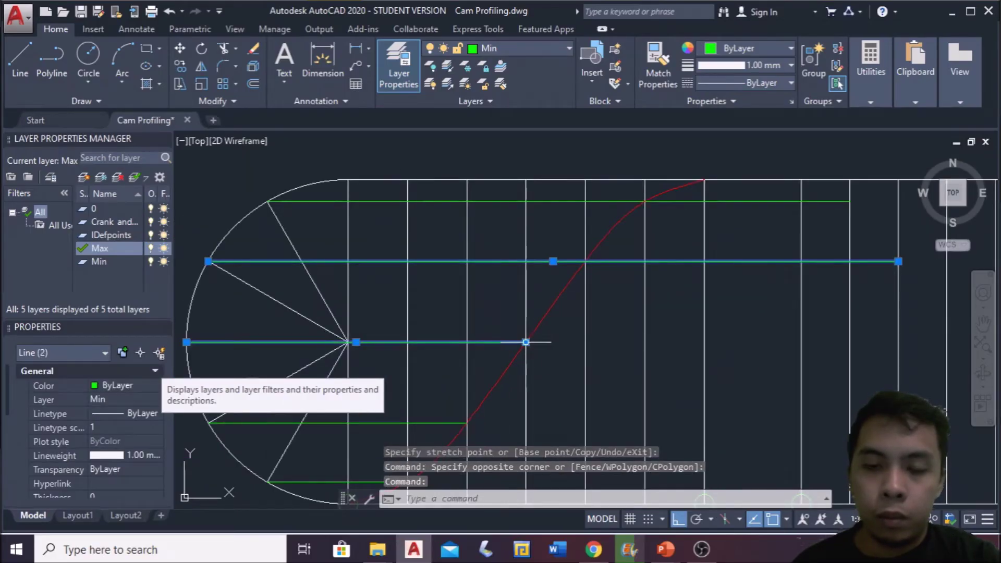
pyautogui.click(525, 342)
pyautogui.moveTo(735, 357); pyautogui.dragTo(523, 350, button='middle')
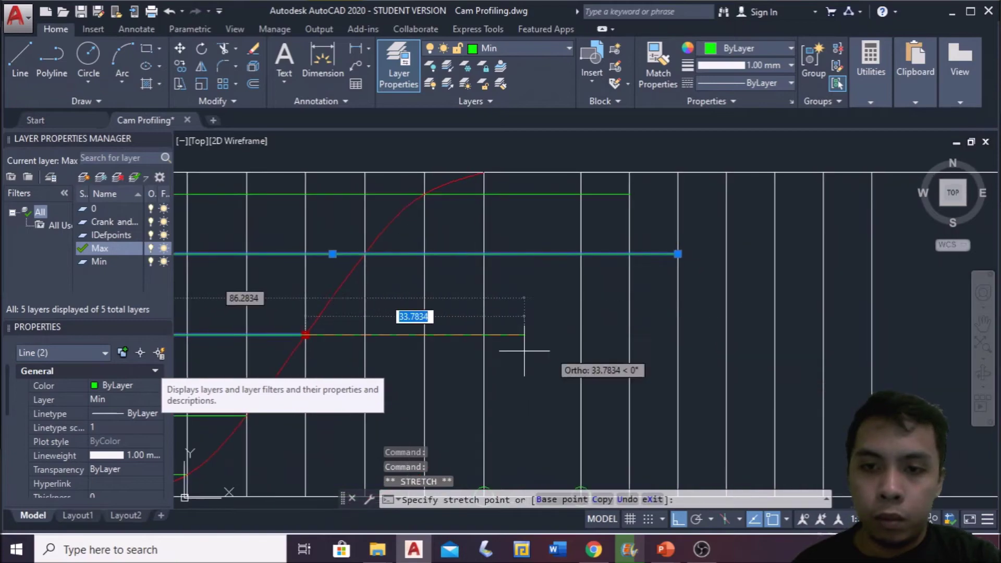
pyautogui.click(727, 334)
# Step: Stretch the second-lowest projection line's end to the fourth return division line
pyautogui.scroll(-3, 637, 353)
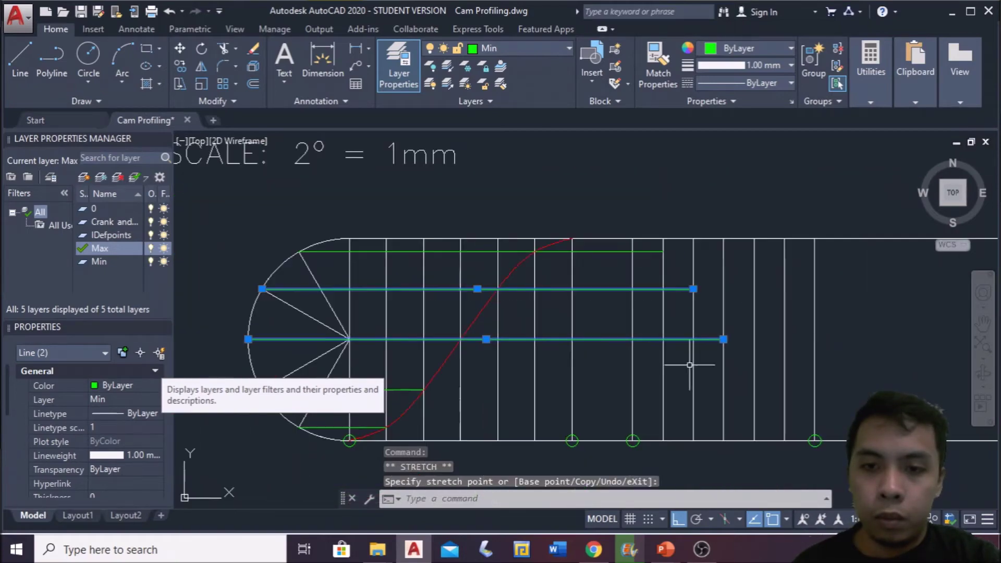
pyautogui.click(533, 362)
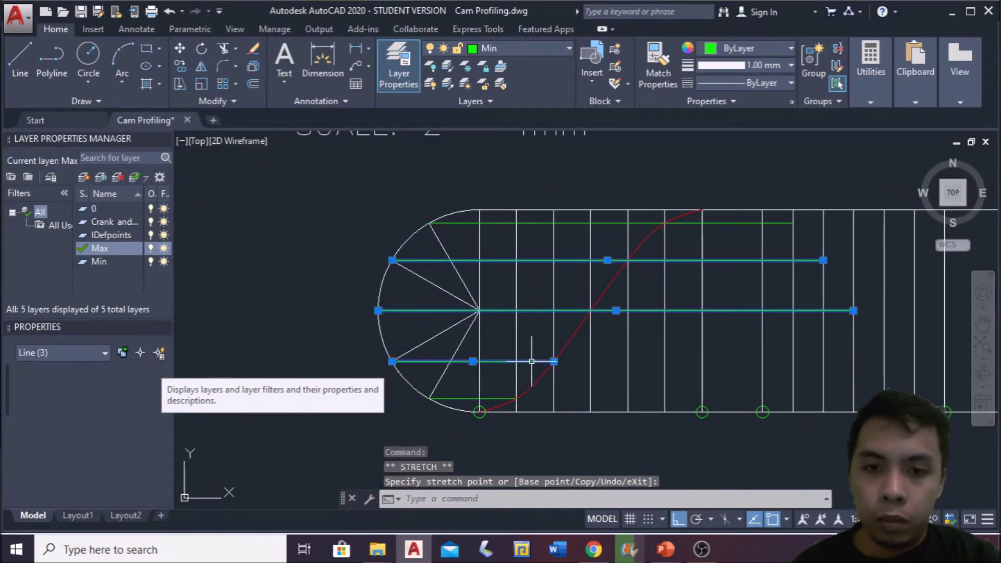
pyautogui.click(554, 360)
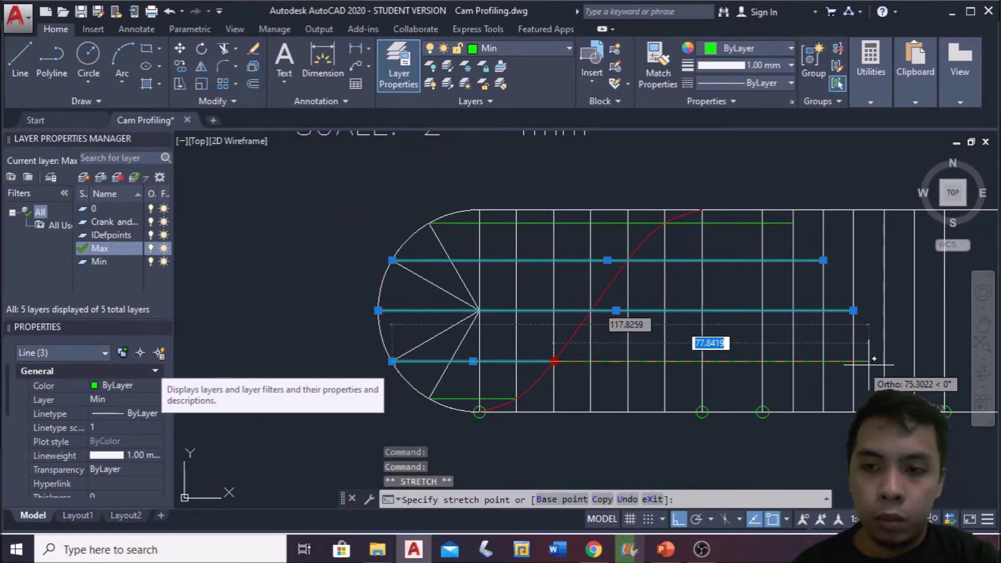
pyautogui.moveTo(871, 358); pyautogui.dragTo(754, 356, button='middle')
# Step: Stretch the lowest projection line's end to the fifth return division line and clear the selection
pyautogui.moveTo(601, 371); pyautogui.dragTo(630, 381, button='middle')
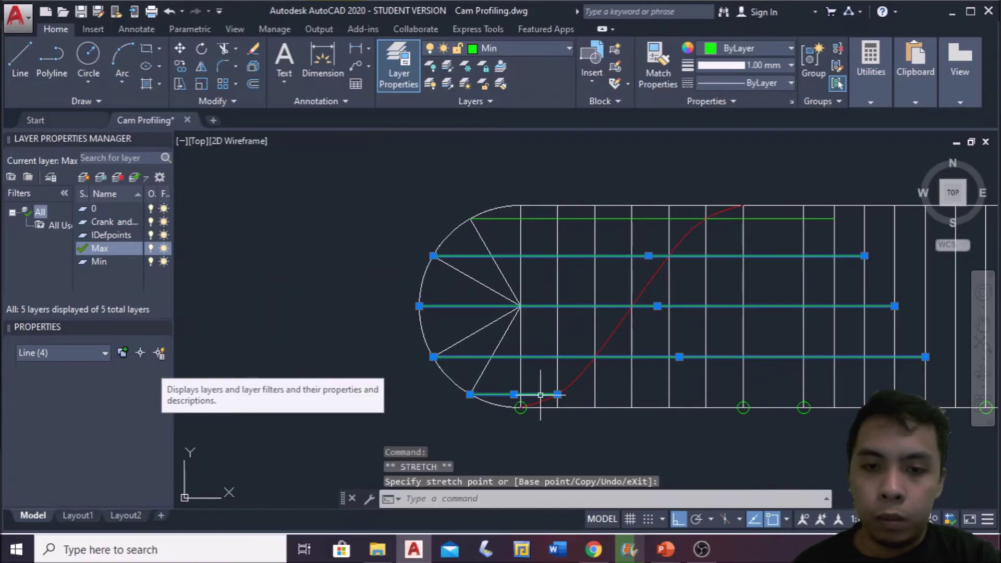
pyautogui.click(558, 395)
pyautogui.click(557, 395)
pyautogui.moveTo(693, 380); pyautogui.dragTo(426, 380, button='middle')
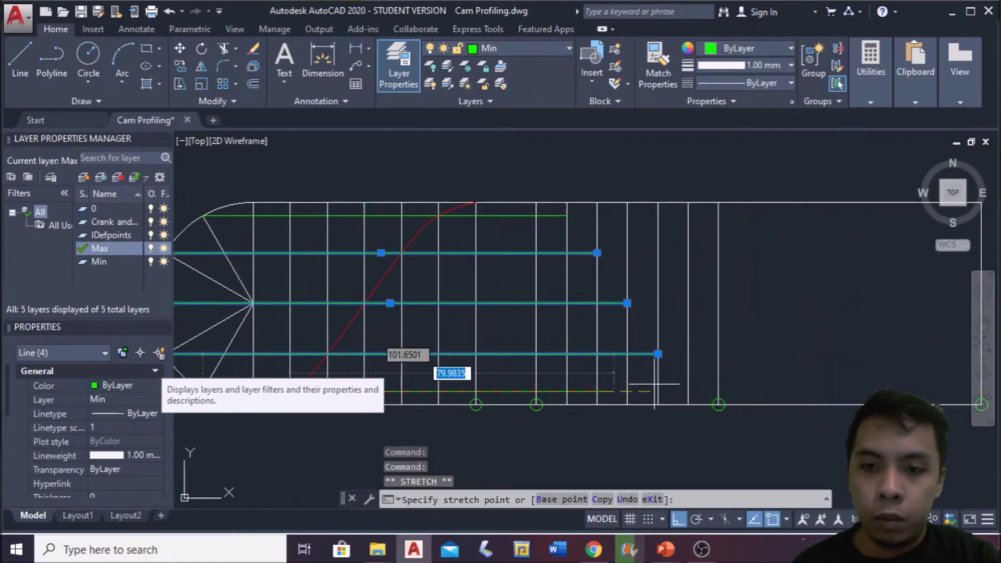
pyautogui.click(688, 391)
pyautogui.press('Escape')
# Step: With Ortho off, draw the return spline from the top of the return's first line through the five projection line ends to the return's base end point
pyautogui.moveTo(527, 333); pyautogui.dragTo(558, 330, button='middle')
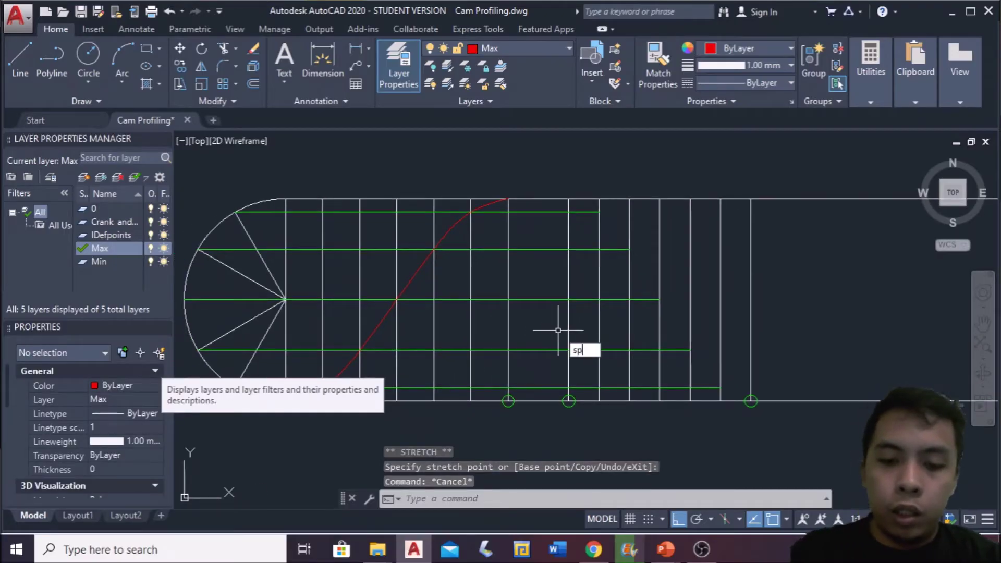
pyautogui.write('spl')
pyautogui.press('Return')
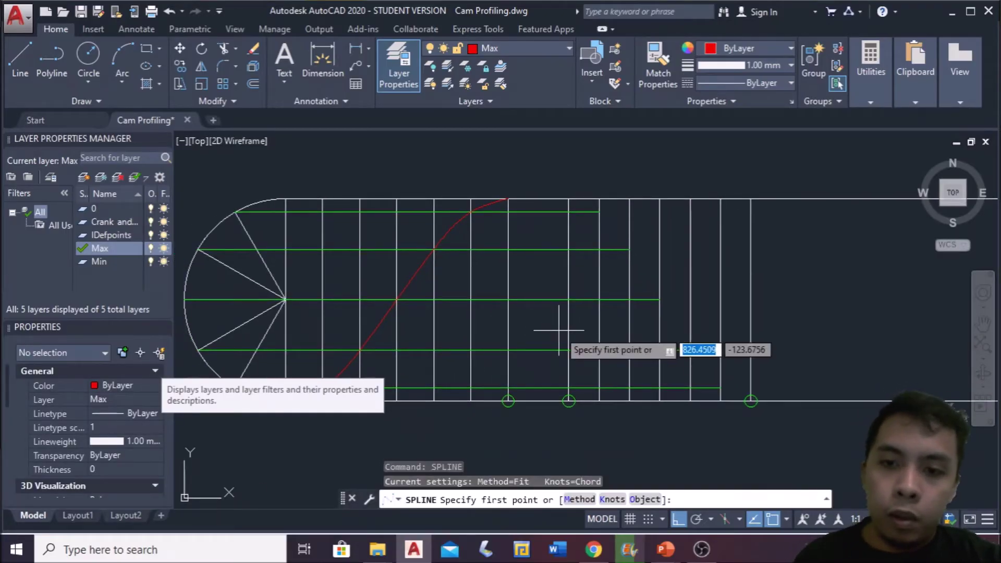
pyautogui.click(568, 198)
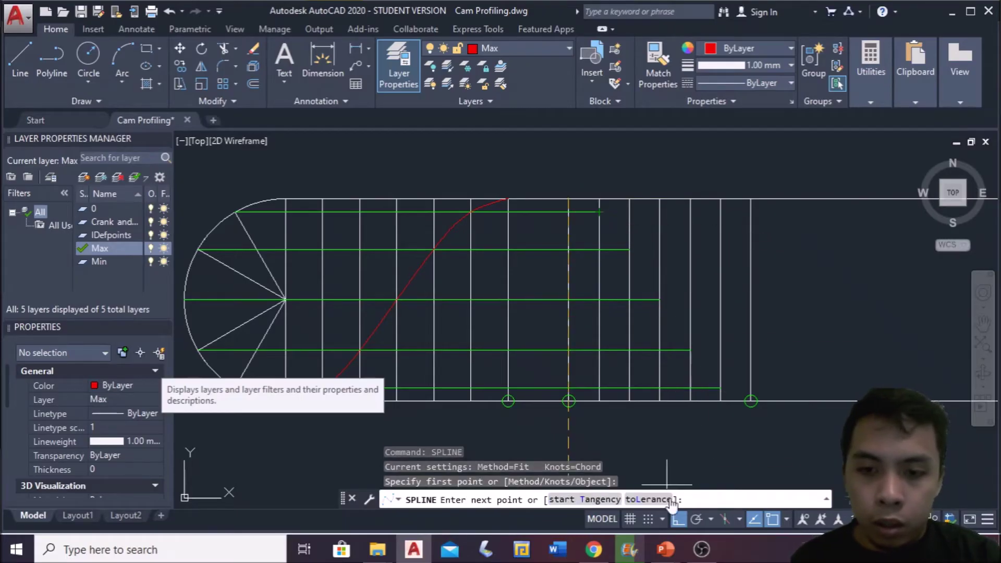
pyautogui.click(598, 212)
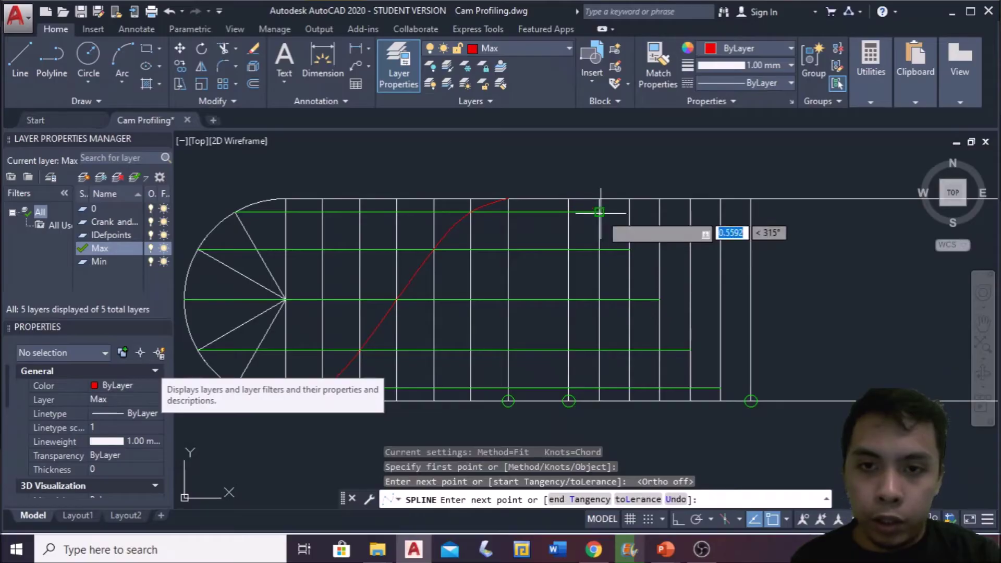
pyautogui.click(629, 249)
pyautogui.click(659, 299)
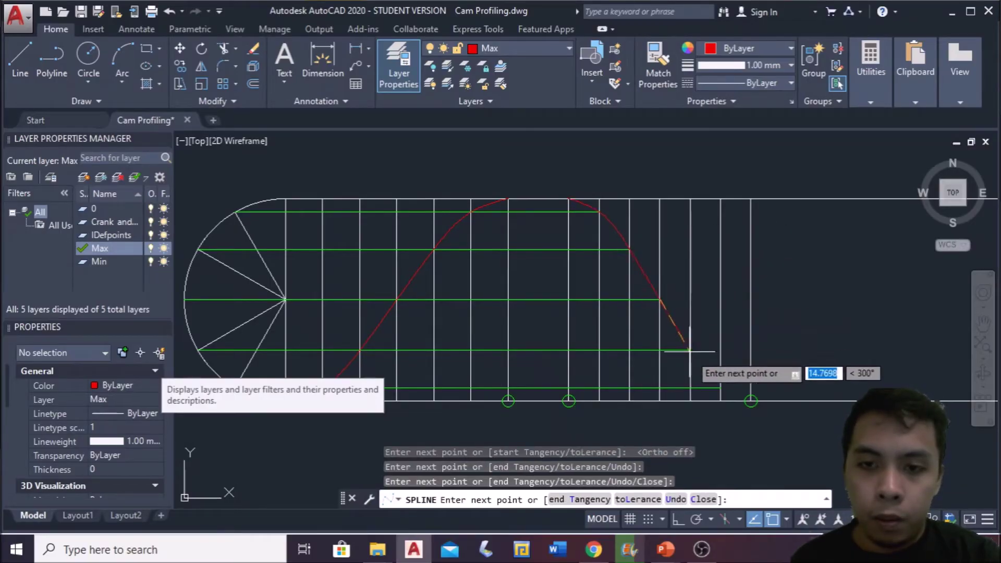
pyautogui.click(690, 350)
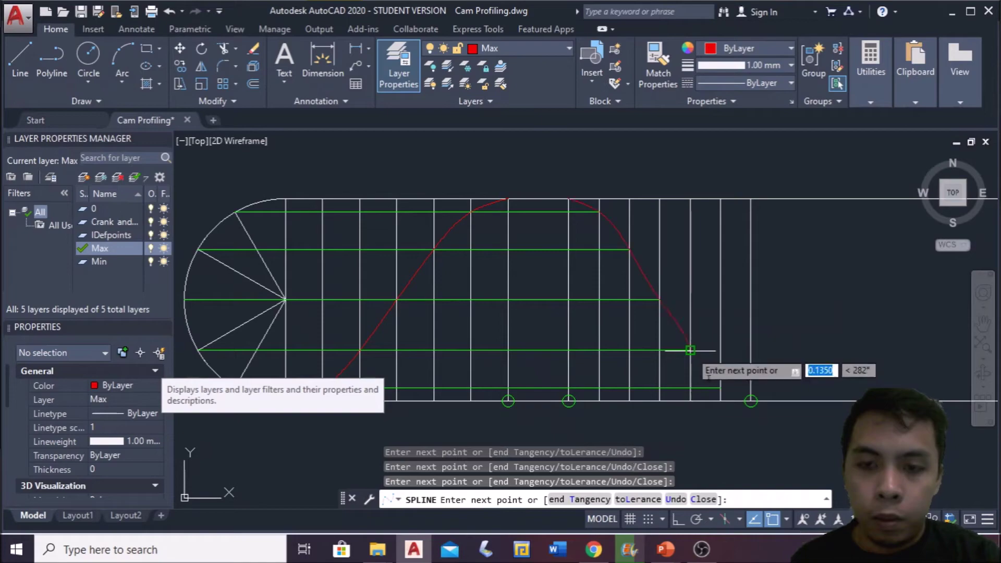
pyautogui.click(720, 387)
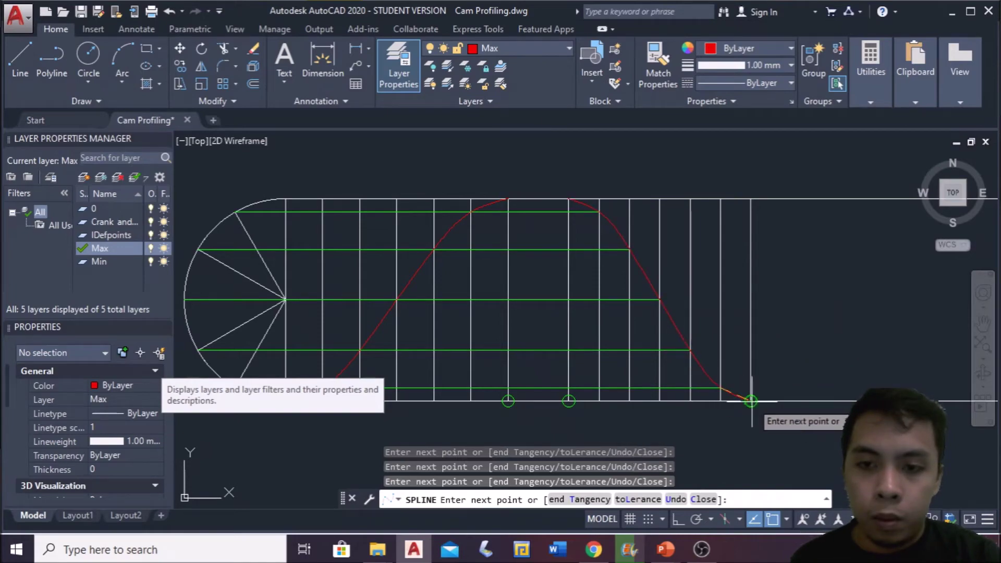
pyautogui.click(750, 400)
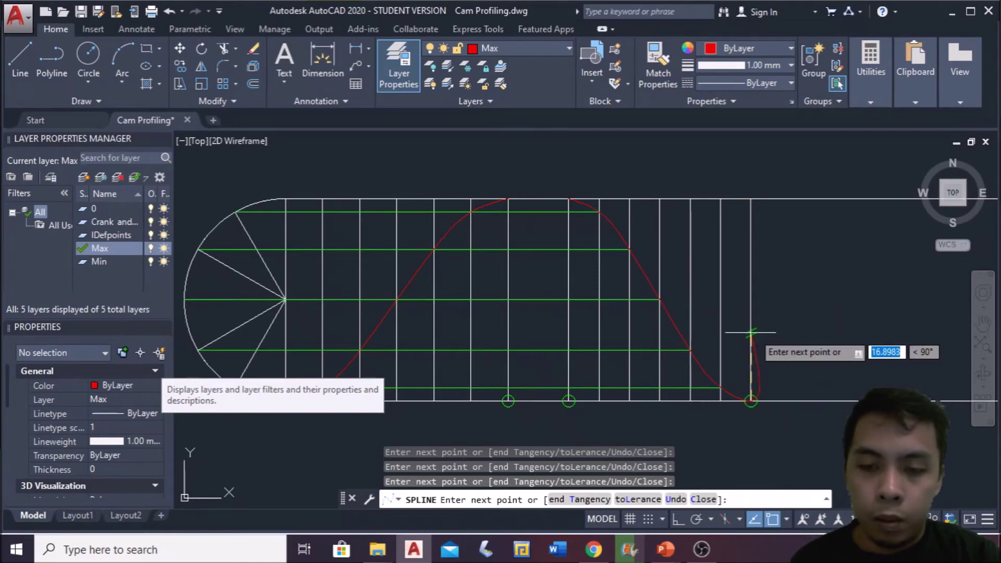
pyautogui.press('Return')
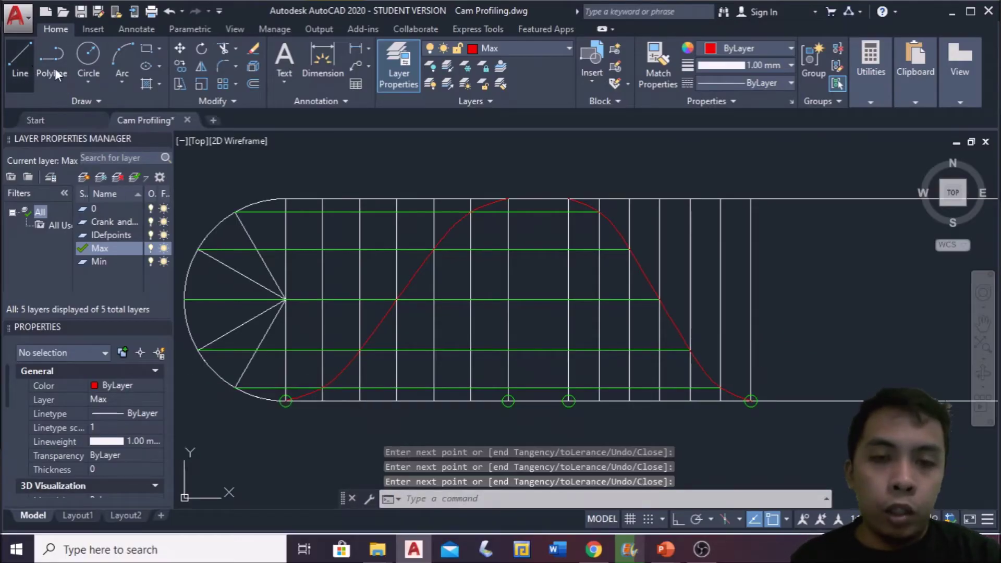
# Step: Draw a line on the Max layer along the top edge, joining the rise curve's end to the return curve's start
pyautogui.write('l')
pyautogui.press('Return')
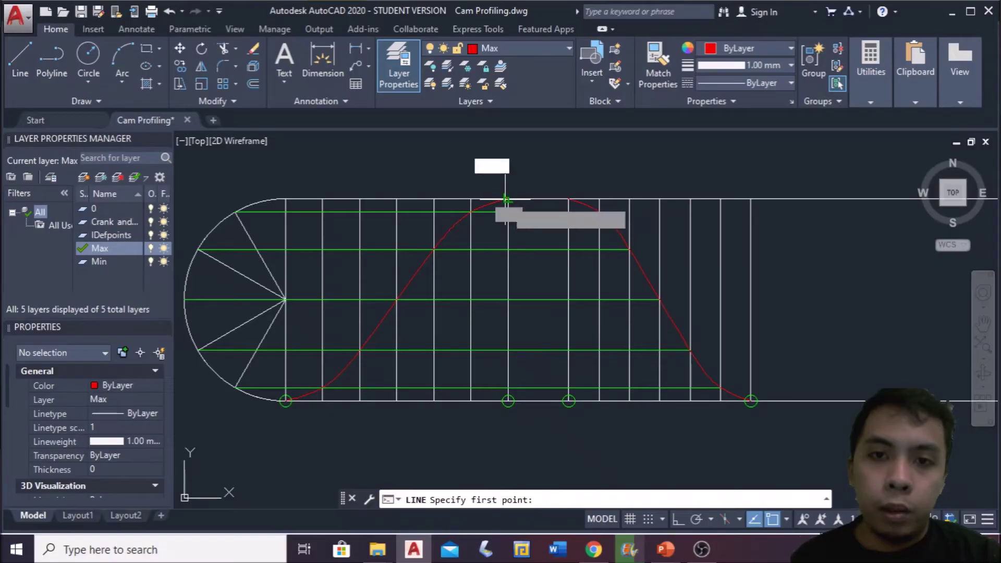
pyautogui.click(508, 199)
pyautogui.click(568, 199)
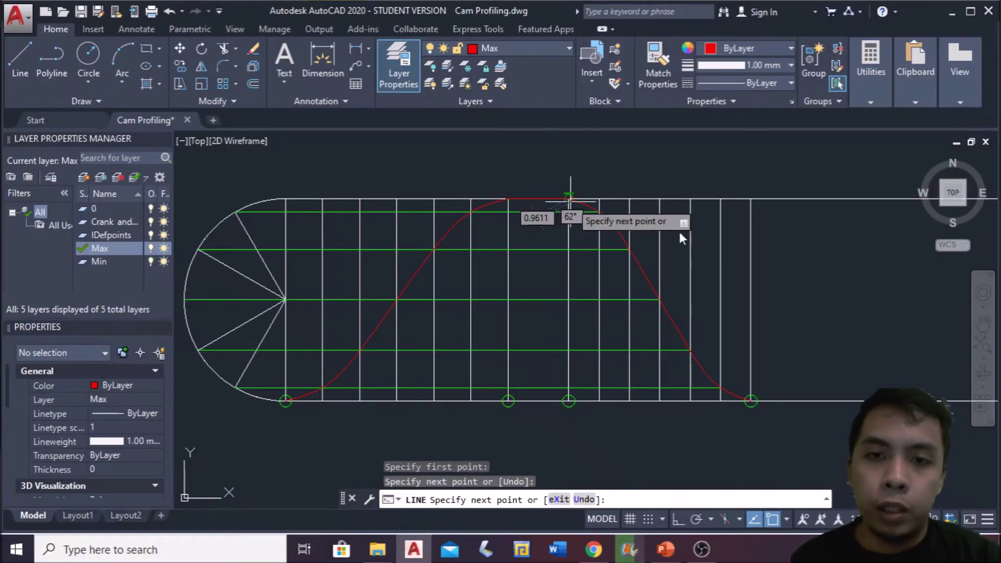
pyautogui.press('Escape')
# Step: Draw the final dwell line along the base from the return curve's end to the diagram's last marked point
pyautogui.moveTo(735, 255); pyautogui.dragTo(511, 255, button='middle')
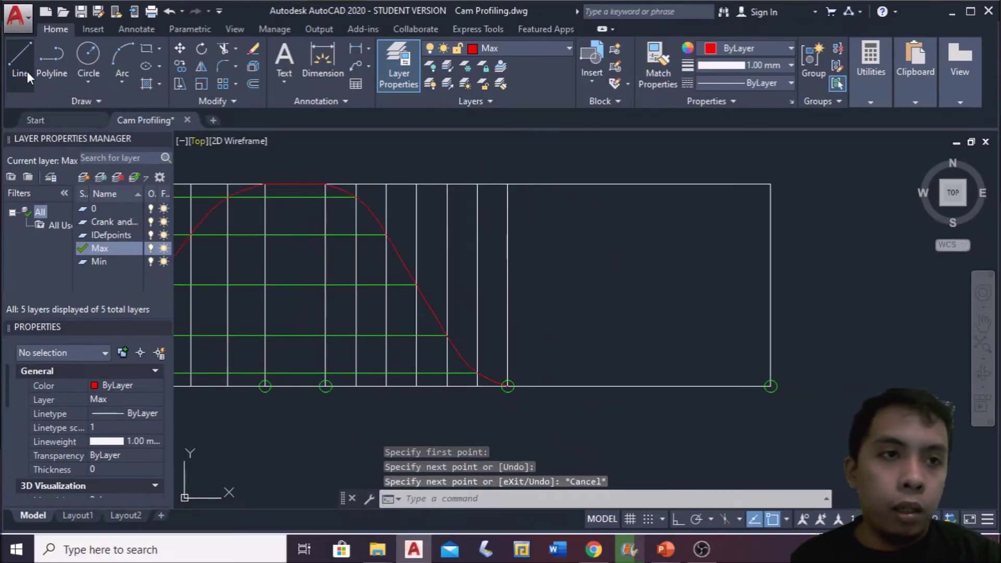
pyautogui.press('Return')
pyautogui.scroll(4, 490, 377)
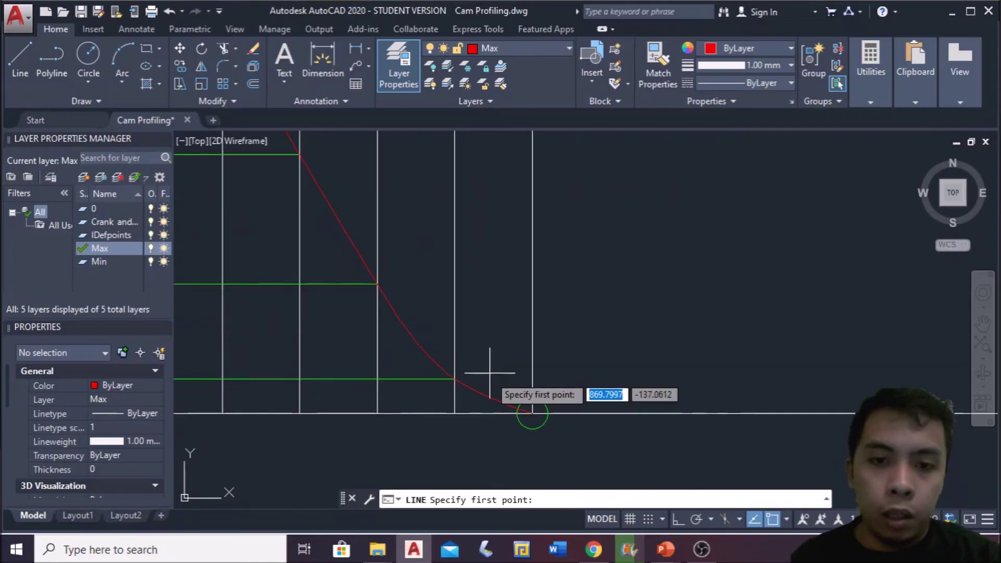
pyautogui.click(532, 413)
pyautogui.scroll(-2, 757, 414)
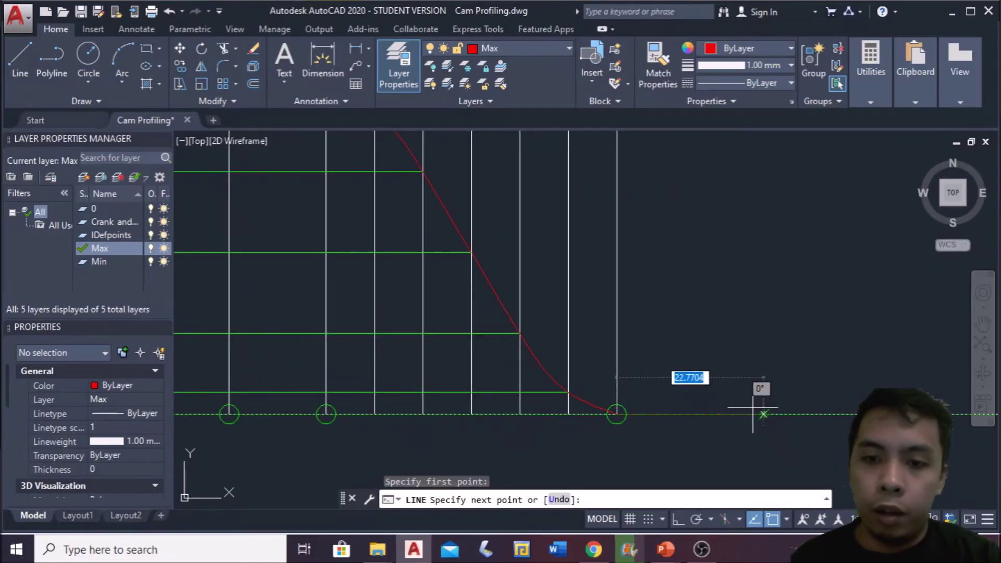
pyautogui.moveTo(764, 408); pyautogui.dragTo(440, 403, button='middle')
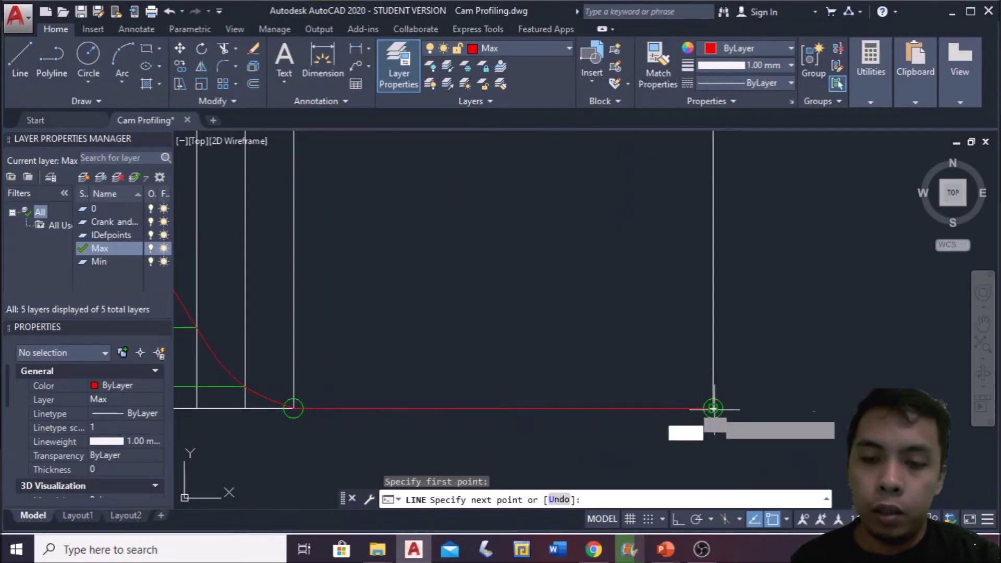
pyautogui.click(713, 407)
pyautogui.press('Escape')
# Step: Examine the completed displacement curve together with the rise, dwell, return and stroke data above it
pyautogui.scroll(-3, 718, 400)
pyautogui.scroll(1, 526, 405)
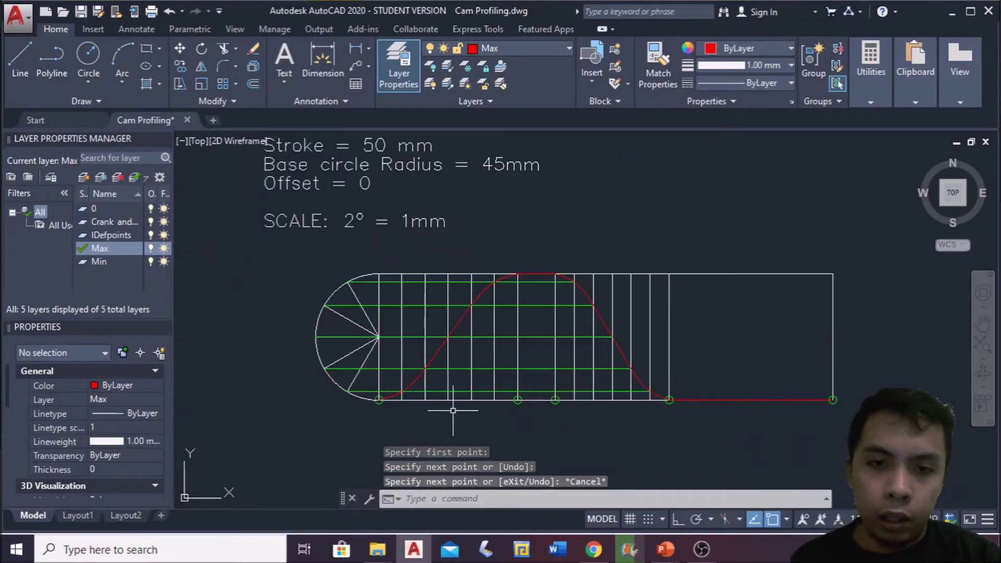
pyautogui.moveTo(452, 409); pyautogui.dragTo(549, 411, button='middle')
pyautogui.moveTo(585, 362); pyautogui.dragTo(559, 376, button='middle')
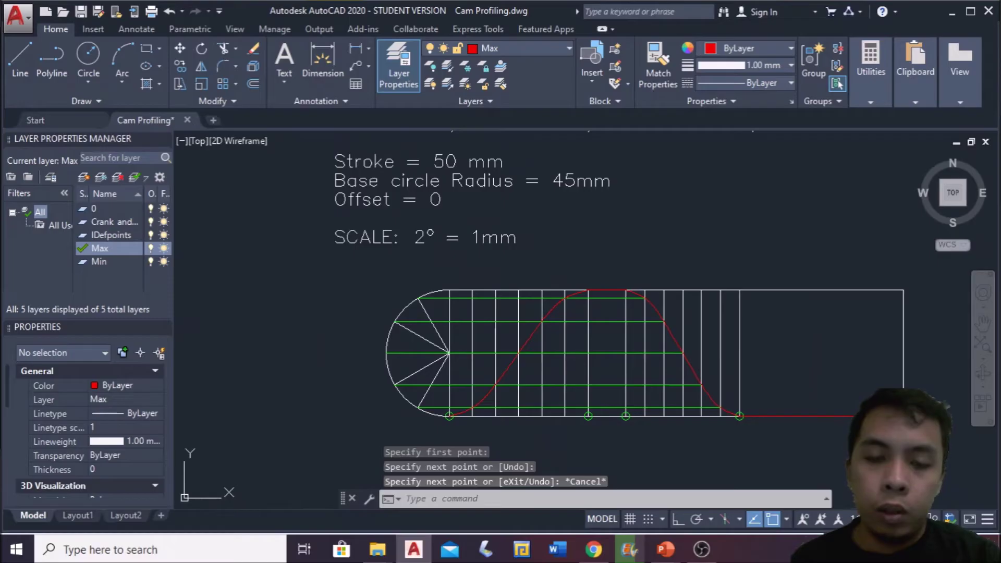
pyautogui.rightClick(555, 391)
pyautogui.click(611, 394)
pyautogui.scroll(-2, 599, 376)
pyautogui.scroll(2, 599, 375)
pyautogui.moveTo(599, 376); pyautogui.dragTo(496, 400, button='middle')
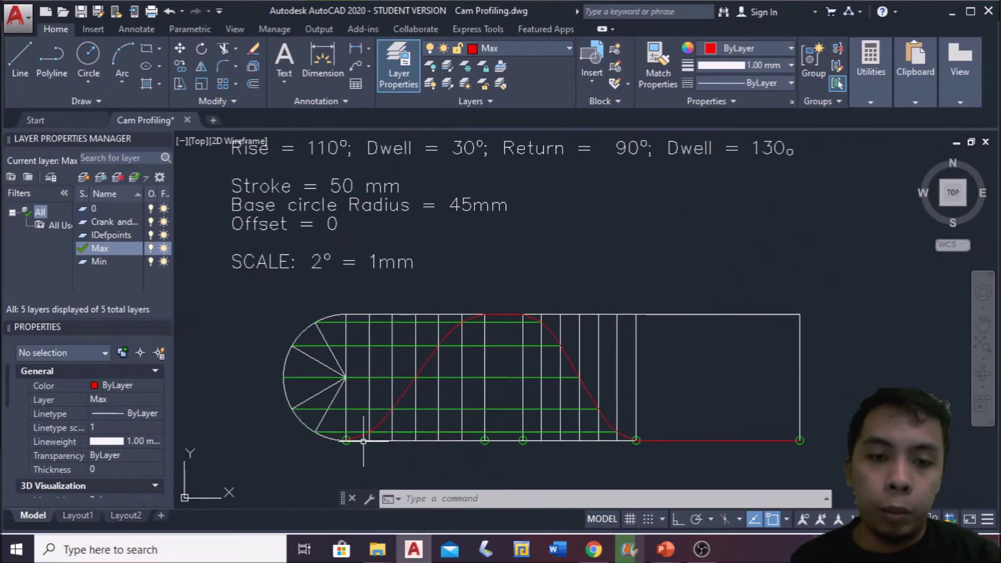
pyautogui.moveTo(373, 436); pyautogui.dragTo(366, 407, button='middle')
pyautogui.scroll(-2, 422, 413)
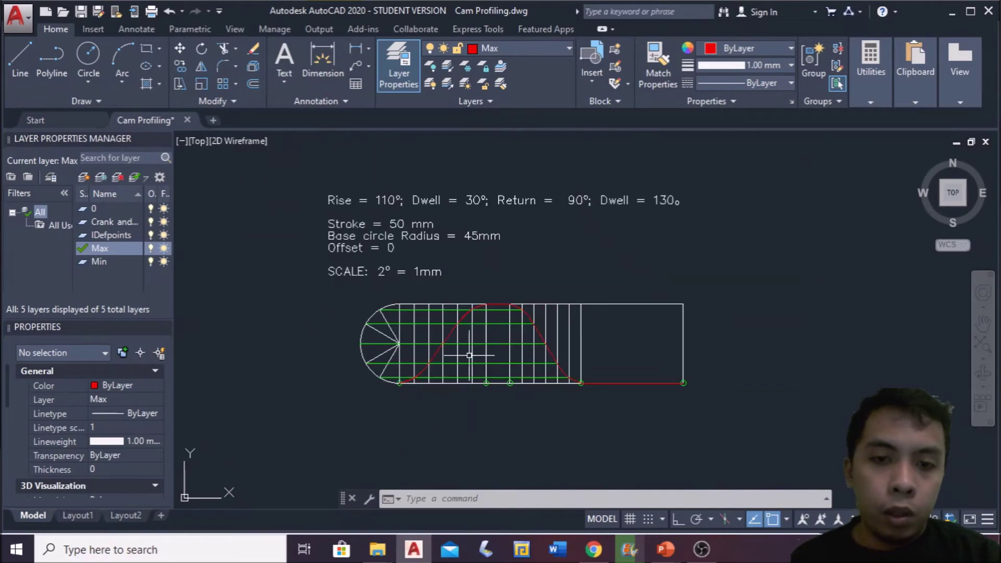
pyautogui.scroll(4, 427, 392)
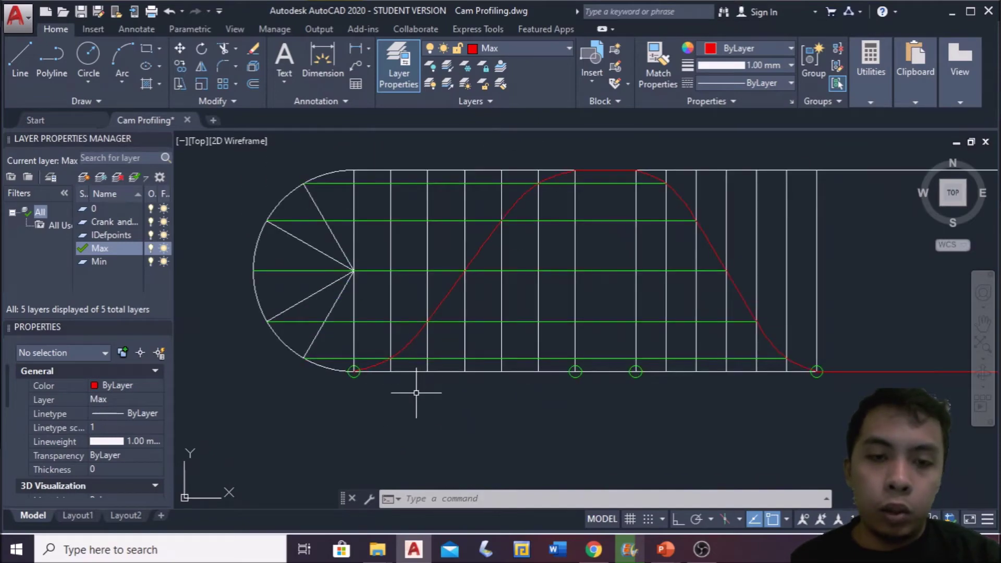
pyautogui.click(15, 61)
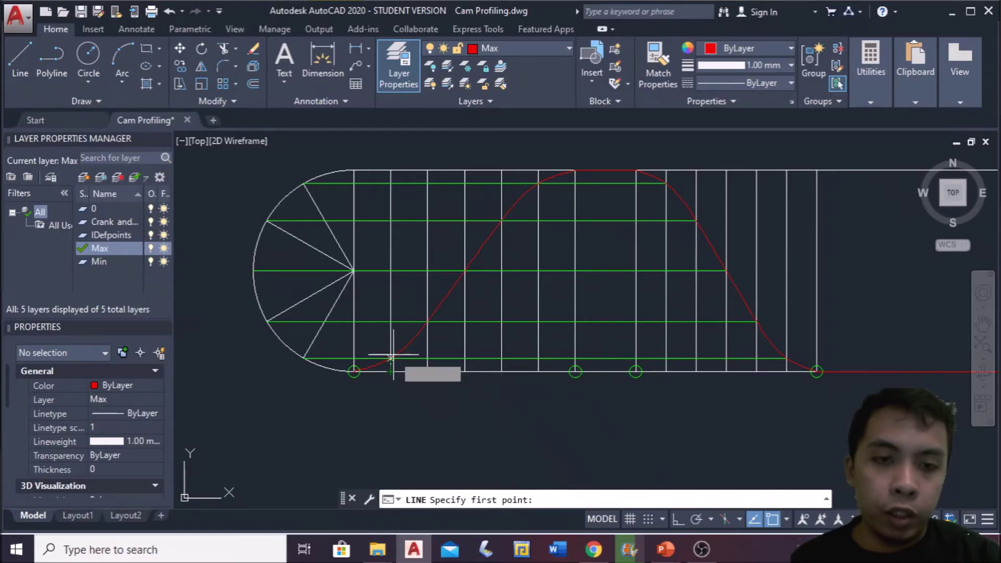
pyautogui.scroll(4, 391, 367)
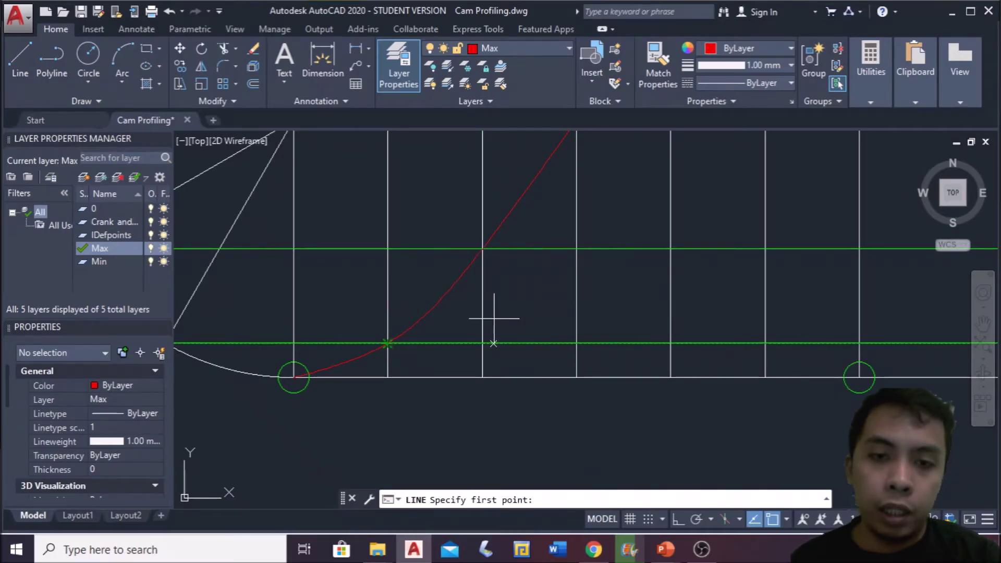
pyautogui.press('Escape')
pyautogui.scroll(-5, 500, 422)
pyautogui.moveTo(696, 419); pyautogui.dragTo(500, 402, button='middle')
pyautogui.moveTo(332, 410); pyautogui.dragTo(663, 404, button='middle')
pyautogui.scroll(4, 617, 396)
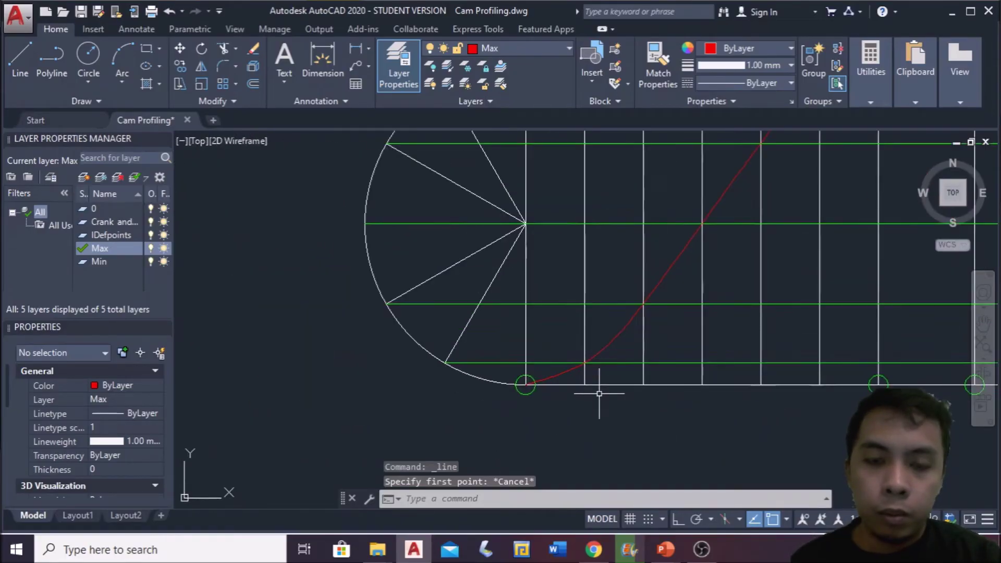
pyautogui.moveTo(599, 394); pyautogui.dragTo(536, 431, button='middle')
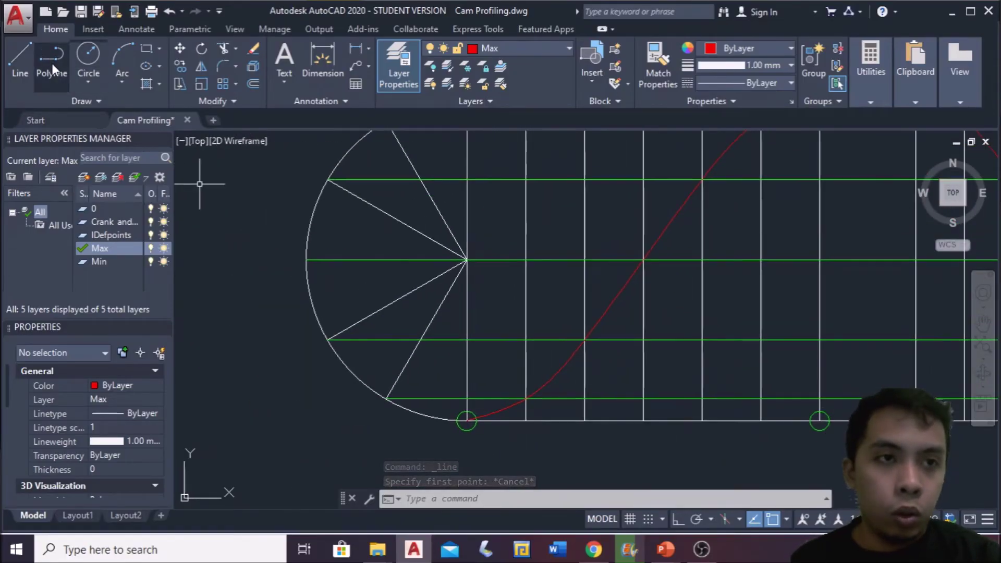
# Step: Start the Line command and set the current object color to Yellow for the new lines
pyautogui.click(18, 57)
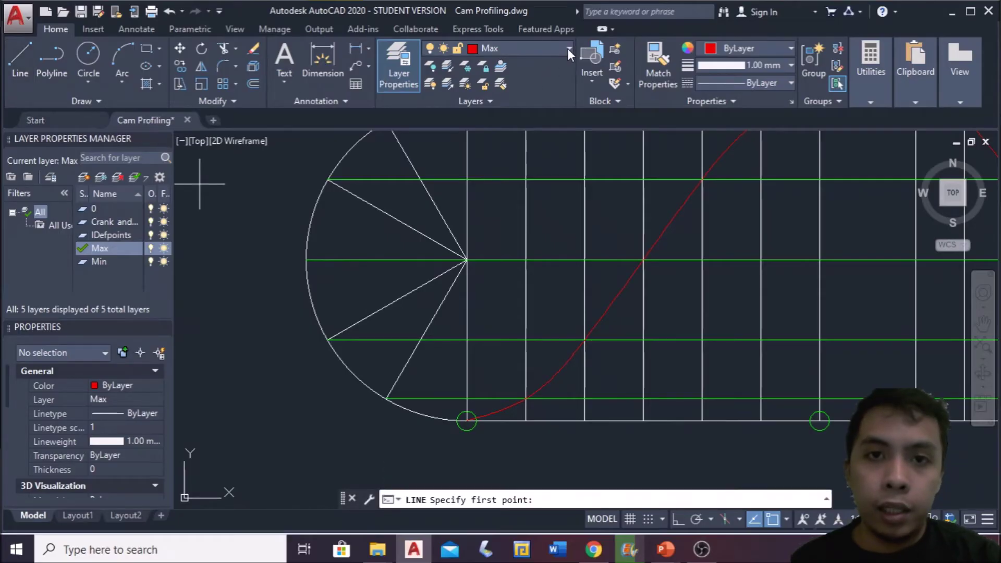
pyautogui.click(787, 48)
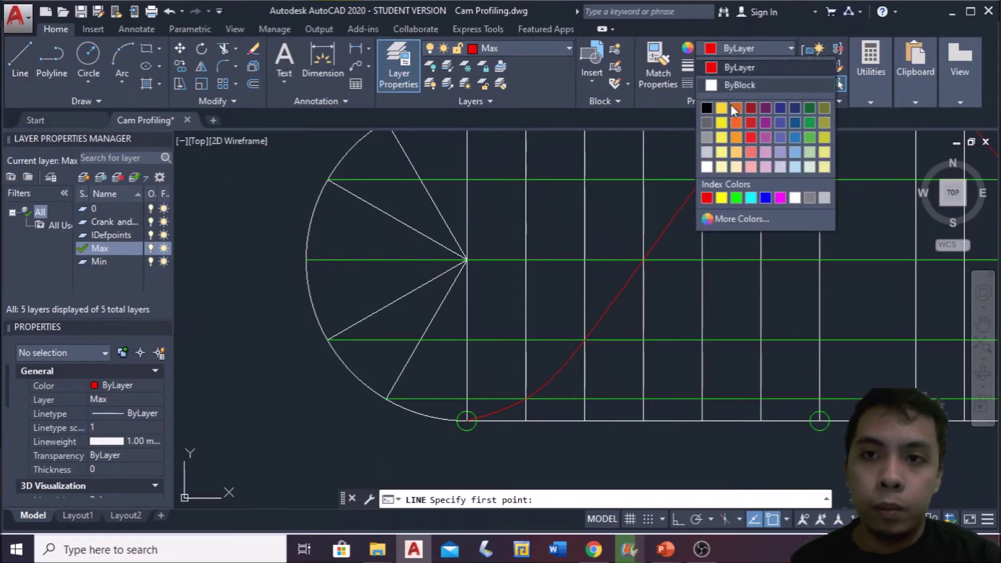
pyautogui.click(721, 198)
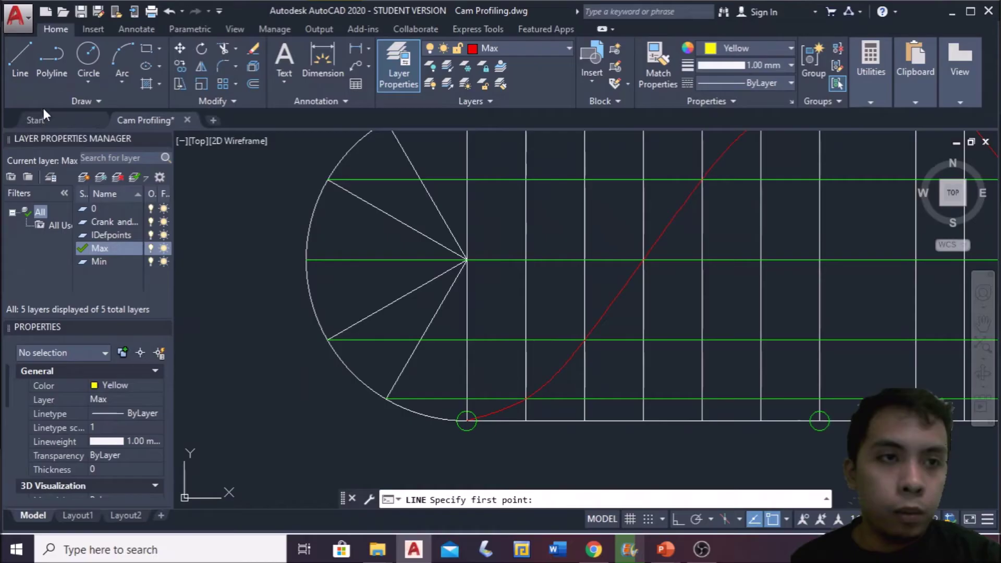
# Step: Draw yellow vertical lines from the base line up to the rise curve at the first three rise divisions
pyautogui.click(20, 60)
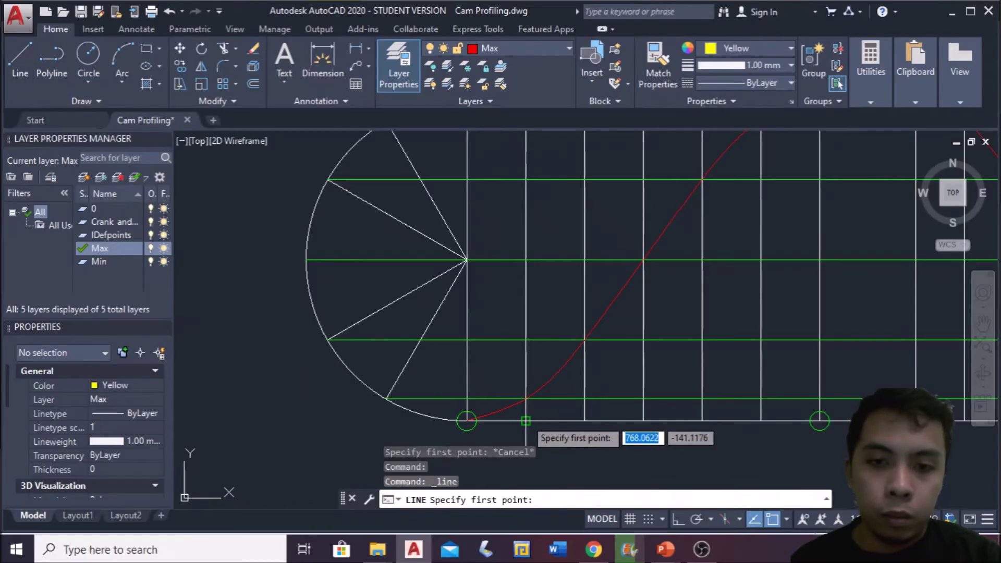
pyautogui.click(526, 419)
pyautogui.click(525, 400)
pyautogui.press('space')
pyautogui.press('space')
pyautogui.click(584, 420)
pyautogui.click(585, 340)
# Step: Draw yellow vertical lines from the base to the curve at the fourth and fifth rise divisions and at the rise's end
pyautogui.press('space')
pyautogui.press('space')
pyautogui.click(643, 420)
pyautogui.click(643, 259)
pyautogui.press('Return')
pyautogui.press('space')
pyautogui.click(702, 420)
pyautogui.click(701, 180)
pyautogui.press('space')
pyautogui.press('space')
pyautogui.click(761, 420)
pyautogui.moveTo(746, 210); pyautogui.dragTo(688, 315, button='middle')
pyautogui.click(703, 226)
pyautogui.press('space')
pyautogui.moveTo(799, 272)
pyautogui.mouseDown(button='middle')
pyautogui.moveTo(714, 150)
pyautogui.moveTo(755, 299)
pyautogui.mouseUp(button='middle')
pyautogui.press('space')
pyautogui.click(675, 403)
pyautogui.click(675, 237)
pyautogui.scroll(-2, 720, 321)
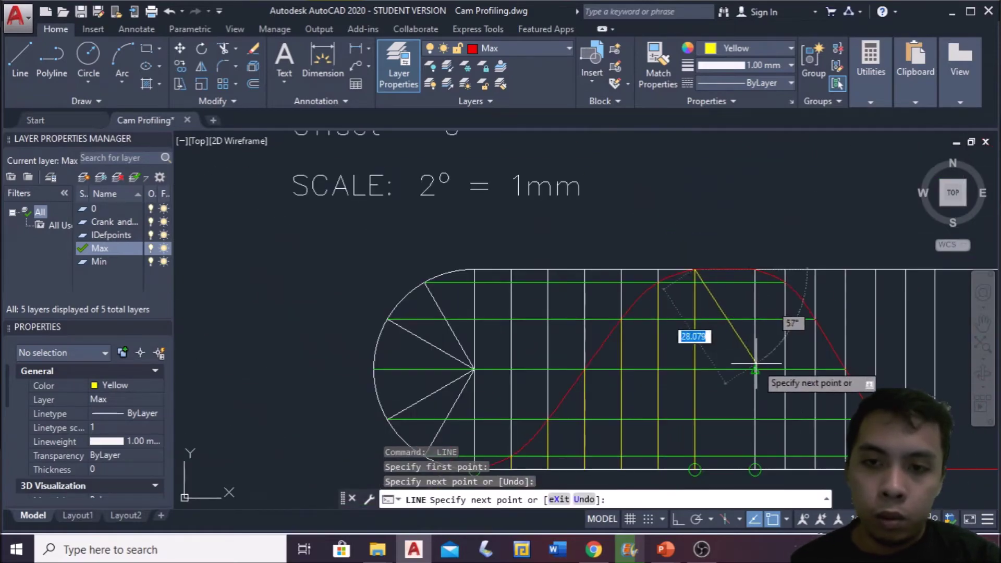
pyautogui.press('space')
# Step: Draw yellow vertical lines from the base to the curve at the return's start and at its first division
pyautogui.moveTo(753, 449); pyautogui.dragTo(710, 351, button='middle')
pyautogui.scroll(4, 710, 351)
pyautogui.press('space')
pyautogui.click(713, 402)
pyautogui.moveTo(710, 141); pyautogui.dragTo(681, 506, button='middle')
pyautogui.click(685, 257)
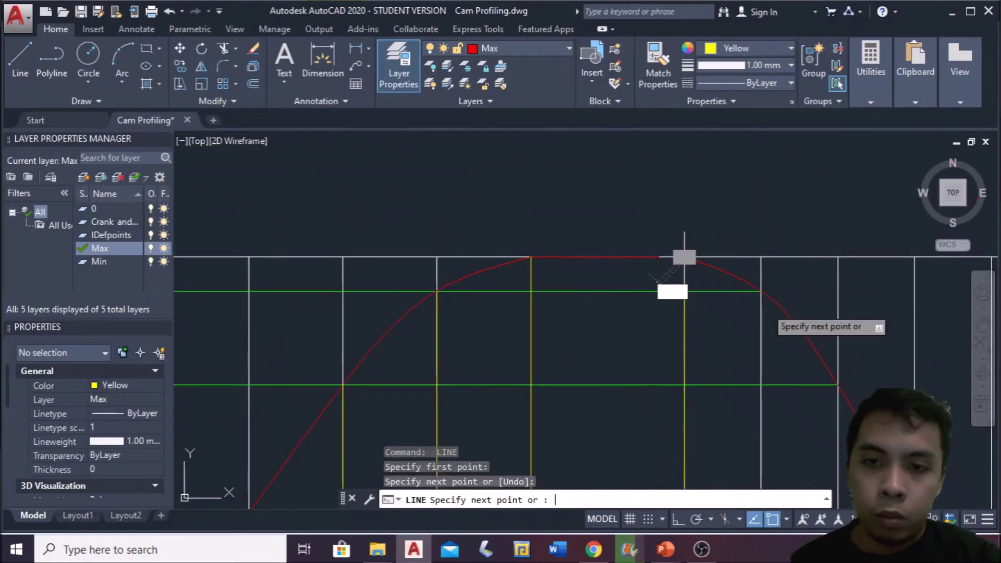
pyautogui.press('space')
pyautogui.scroll(-3, 766, 407)
pyautogui.moveTo(766, 406); pyautogui.dragTo(612, 161, button='middle')
pyautogui.press('space')
pyautogui.click(608, 386)
pyautogui.scroll(-2, 615, 260)
pyautogui.click(603, 196)
pyautogui.press('Return')
# Step: Draw yellow vertical lines from the base to the return curve at the four remaining return divisions
pyautogui.scroll(2, 647, 412)
pyautogui.press('space')
pyautogui.click(639, 403)
pyautogui.click(639, 164)
pyautogui.press('space')
pyautogui.press('space')
pyautogui.click(689, 404)
pyautogui.click(689, 244)
pyautogui.press('space')
pyautogui.press('space')
pyautogui.click(736, 403)
pyautogui.click(736, 323)
pyautogui.press('Return')
pyautogui.press('space')
pyautogui.click(784, 403)
pyautogui.click(784, 382)
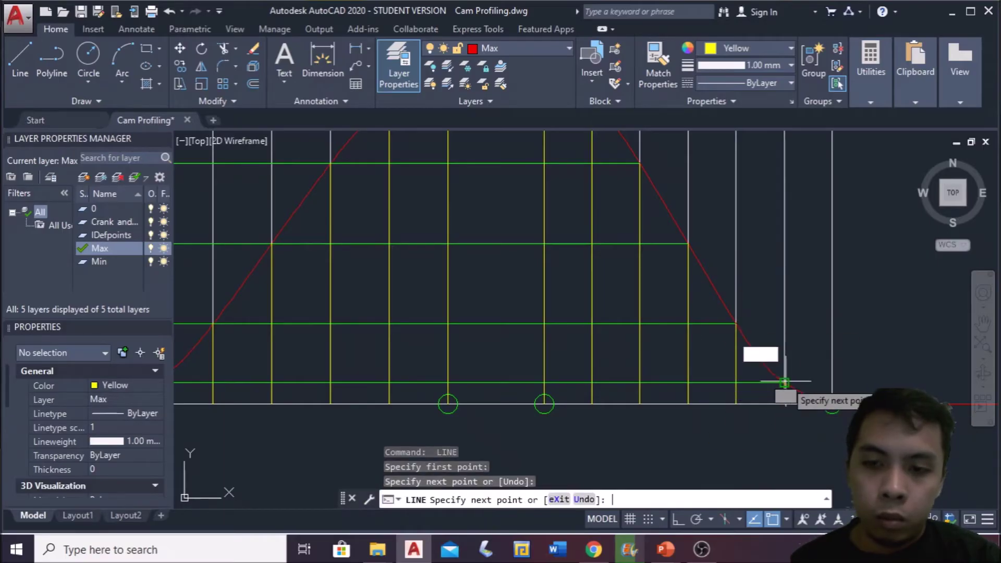
pyautogui.press('Return')
# Step: Examine the yellow displacement lines under the curve together with the stroke, base circle radius, offset and scale data
pyautogui.scroll(-2, 800, 364)
pyautogui.moveTo(800, 364); pyautogui.dragTo(798, 401, button='middle')
pyautogui.scroll(-2, 729, 389)
pyautogui.moveTo(729, 390)
pyautogui.mouseDown(button='middle')
pyautogui.moveTo(387, 313)
pyautogui.moveTo(686, 337)
pyautogui.mouseUp(button='middle')
pyautogui.scroll(2, 503, 346)
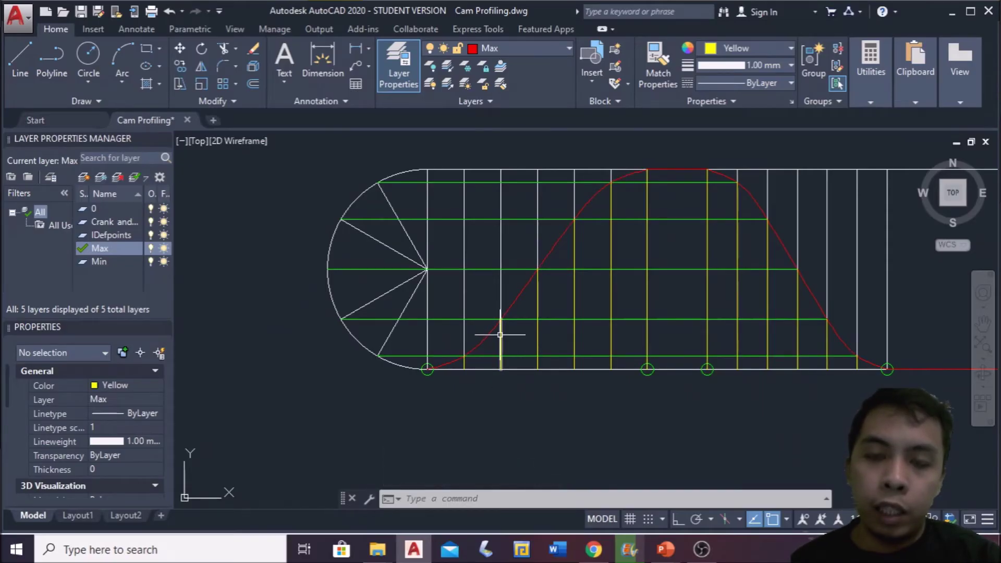
pyautogui.scroll(-2, 542, 273)
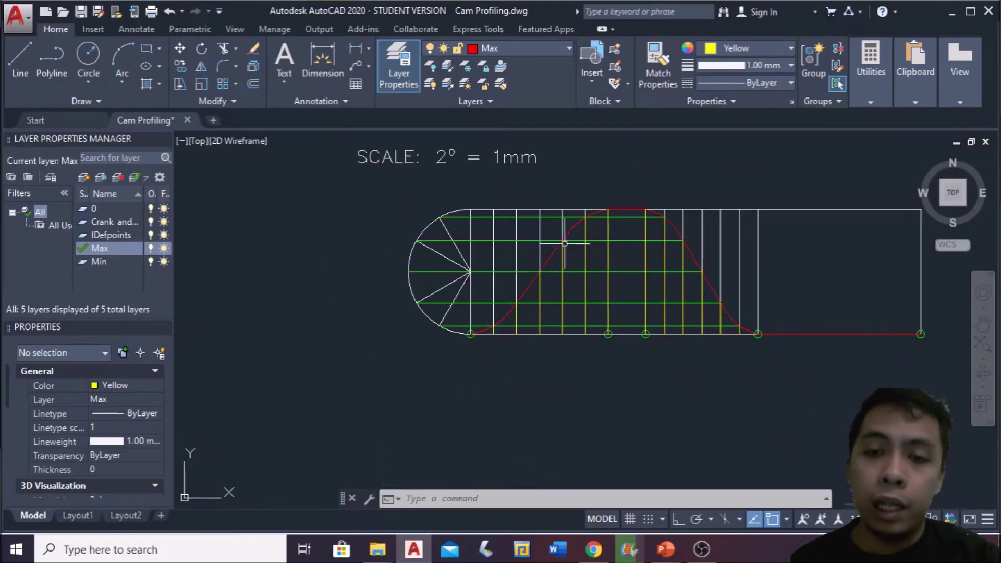
pyautogui.scroll(-2, 778, 357)
pyautogui.moveTo(777, 356); pyautogui.dragTo(662, 374, button='middle')
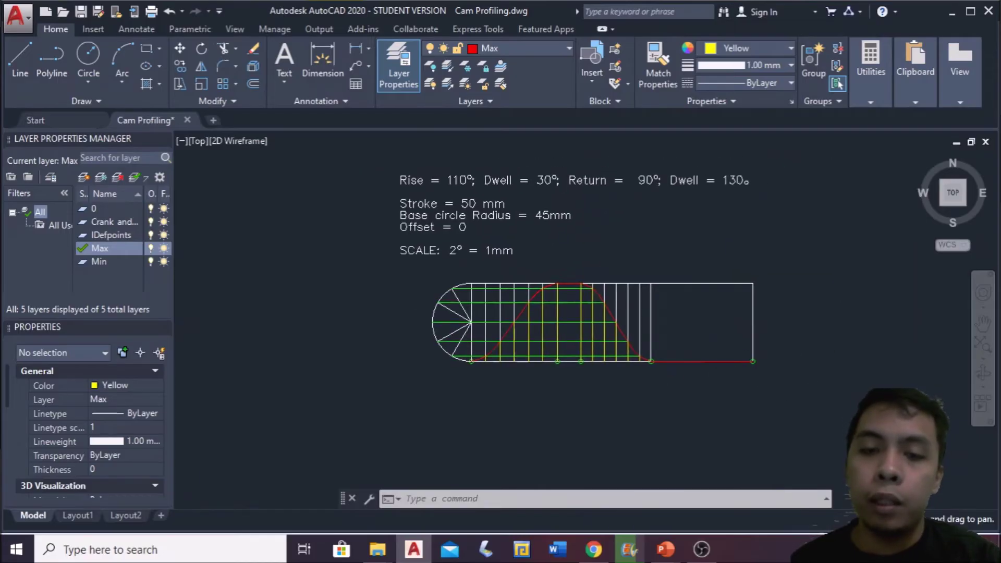
pyautogui.scroll(2, 656, 383)
pyautogui.moveTo(743, 380)
pyautogui.mouseDown(button='middle')
pyautogui.moveTo(558, 359)
pyautogui.moveTo(650, 417)
pyautogui.mouseUp(button='middle')
pyautogui.moveTo(503, 398)
pyautogui.mouseDown(button='middle')
pyautogui.moveTo(643, 402)
pyautogui.moveTo(520, 394)
pyautogui.mouseUp(button='middle')
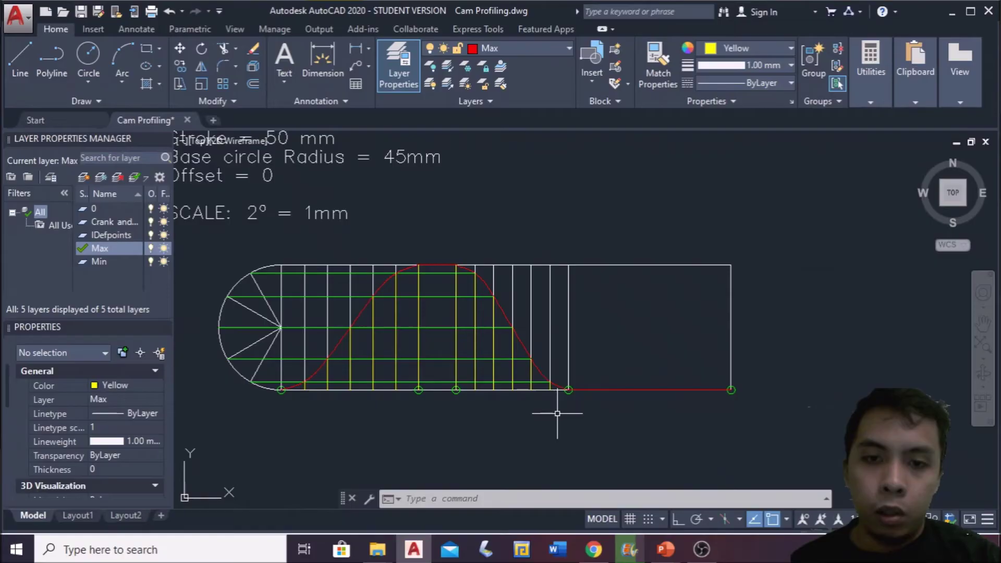
pyautogui.moveTo(435, 344); pyautogui.dragTo(602, 425, button='middle')
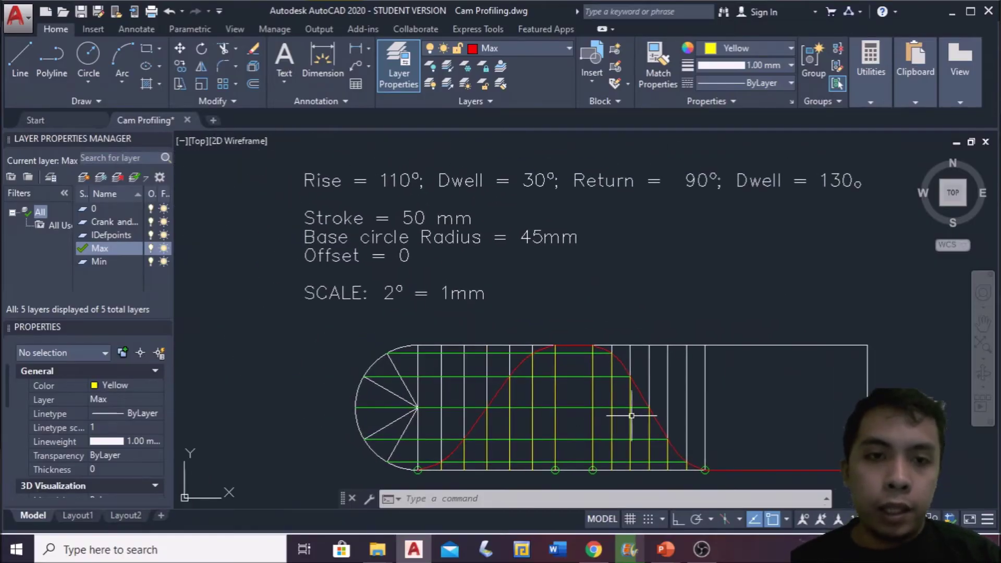
pyautogui.moveTo(720, 440); pyautogui.dragTo(646, 433, button='middle')
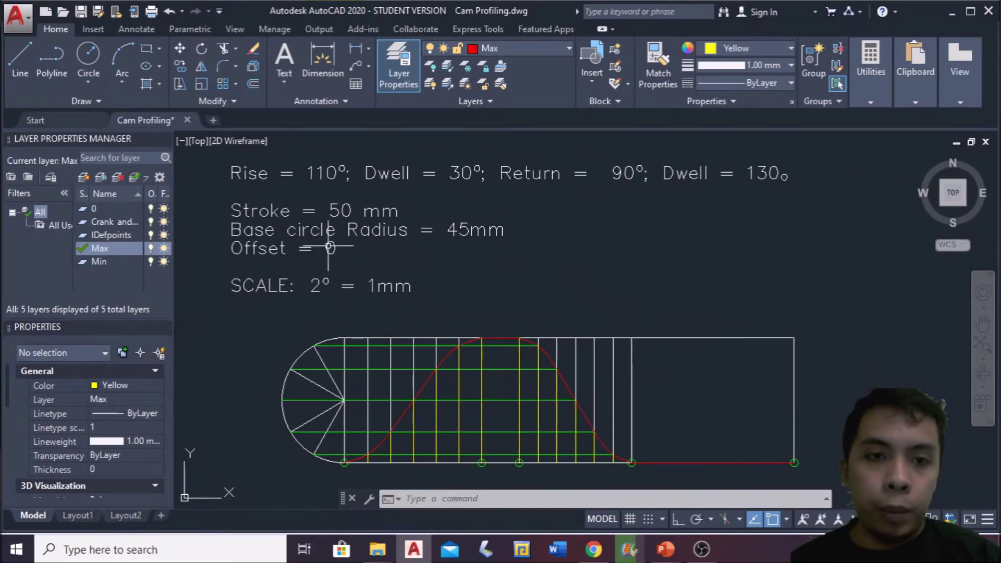
pyautogui.scroll(-2, 594, 396)
pyautogui.moveTo(546, 414)
pyautogui.mouseDown(button='middle')
pyautogui.moveTo(509, 380)
pyautogui.moveTo(306, 291)
pyautogui.mouseUp(button='middle')
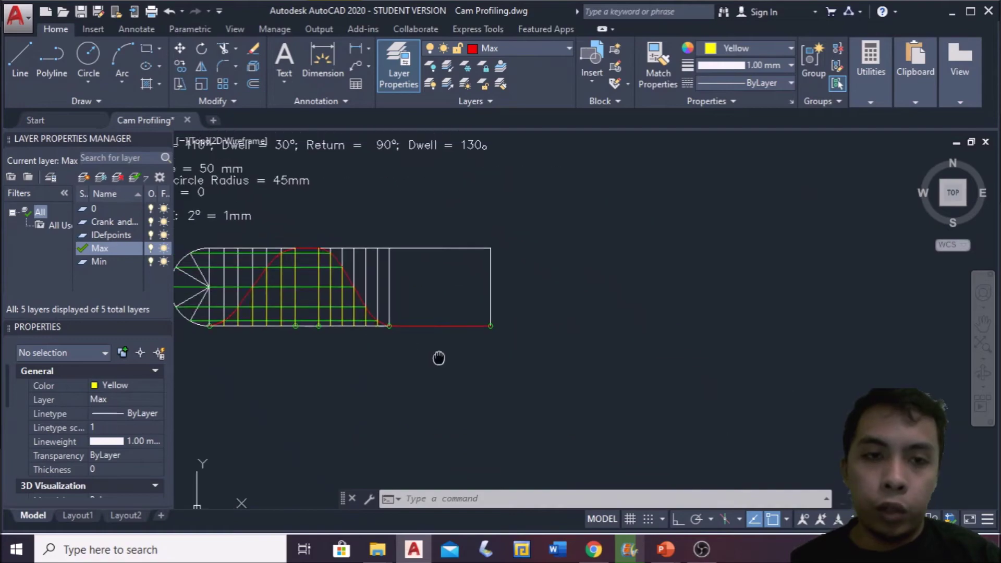
pyautogui.moveTo(409, 340); pyautogui.dragTo(497, 383, button='middle')
# Step: Reset the current object color to ByLayer and make IDefpoints the current layer
pyautogui.click(764, 48)
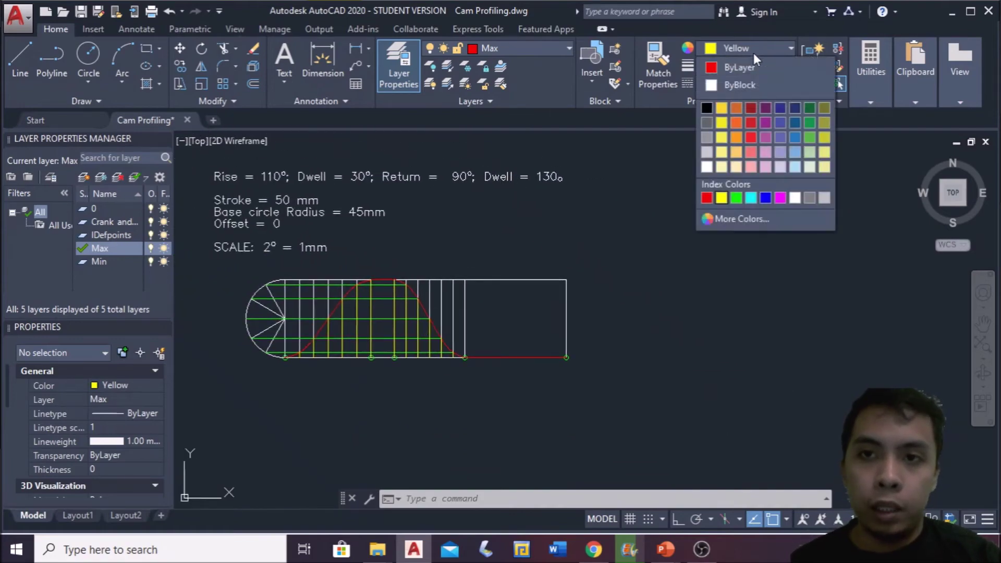
pyautogui.click(730, 68)
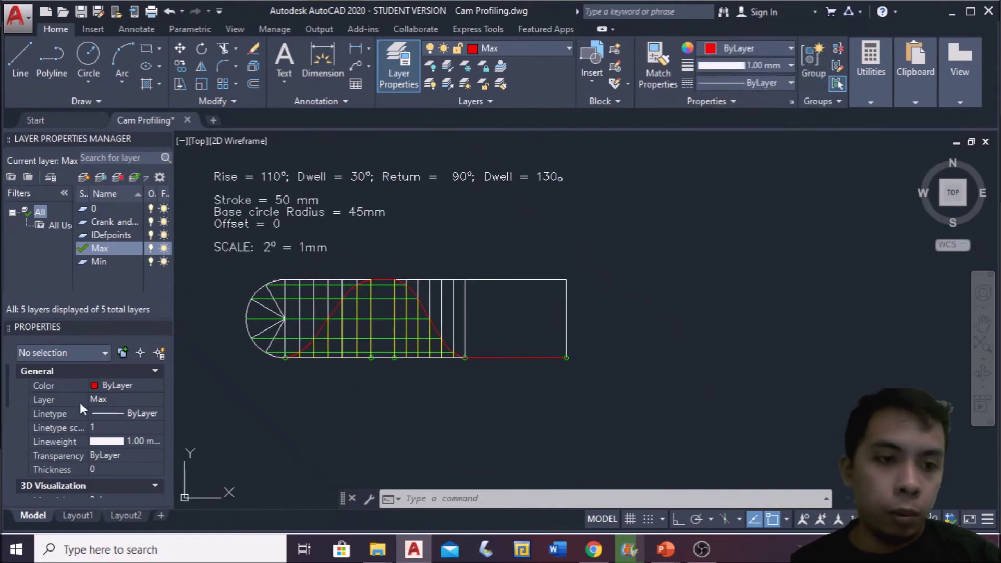
pyautogui.doubleClick(96, 235)
# Step: Draw the base circle with a 45 mm radius in the empty space to the right of the displacement diagram
pyautogui.moveTo(670, 374)
pyautogui.mouseDown(button='middle')
pyautogui.moveTo(518, 369)
pyautogui.moveTo(604, 373)
pyautogui.mouseUp(button='middle')
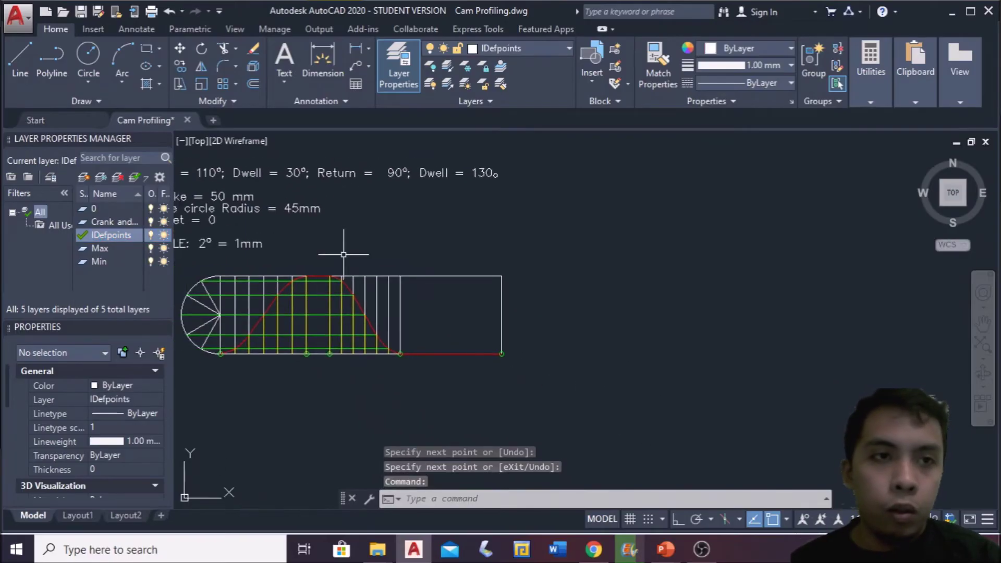
pyautogui.write('c')
pyautogui.press('Return')
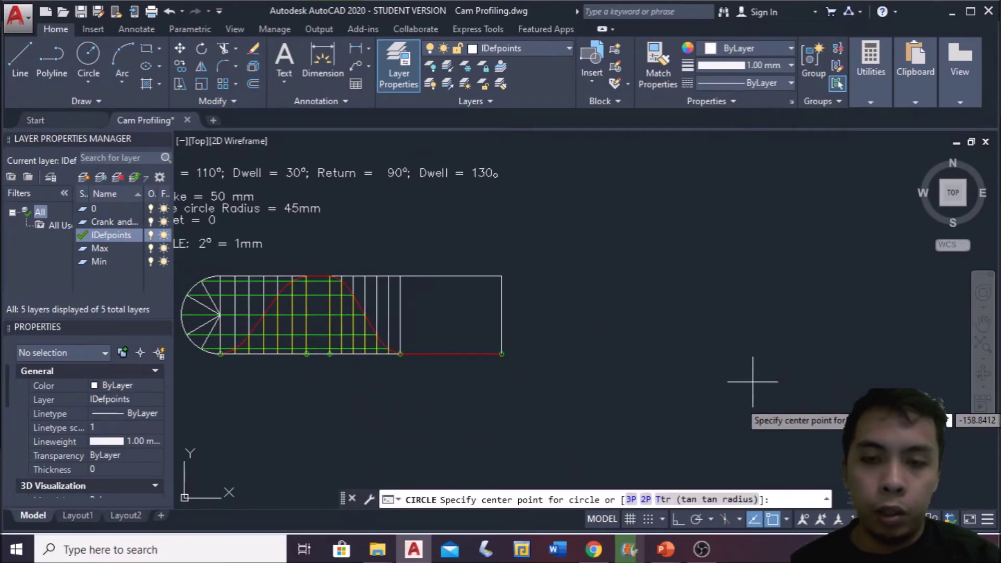
pyautogui.click(777, 378)
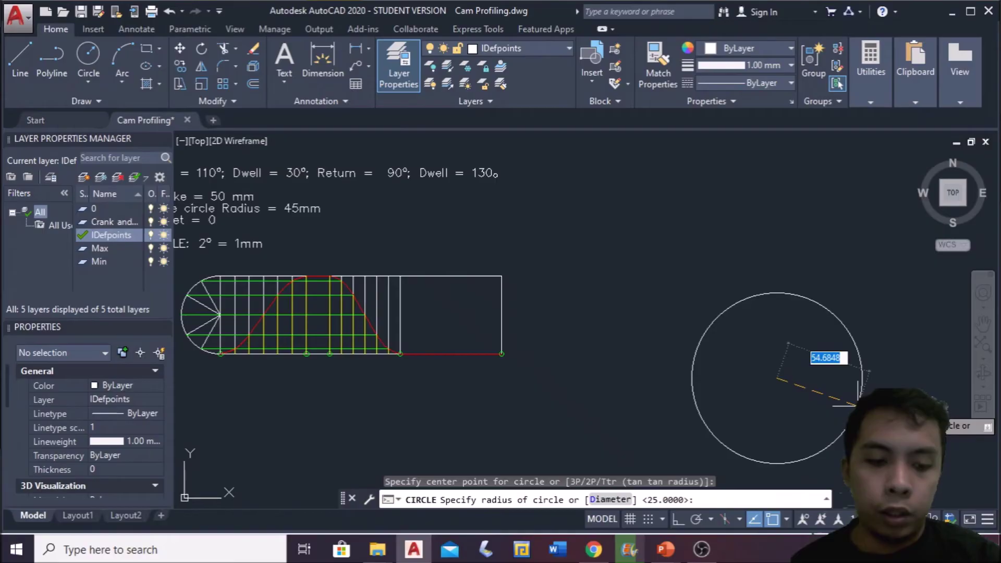
pyautogui.write('45')
pyautogui.press('Return')
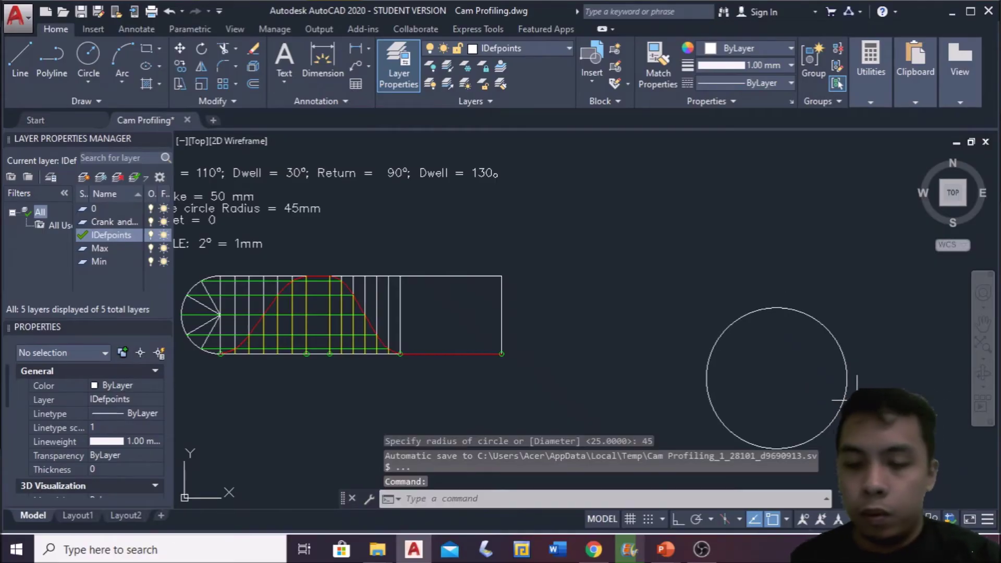
# Step: Insert the Knife edge follower block with its tip on the top quadrant of the base circle
pyautogui.moveTo(858, 411); pyautogui.dragTo(783, 356, button='middle')
pyautogui.click(84, 31)
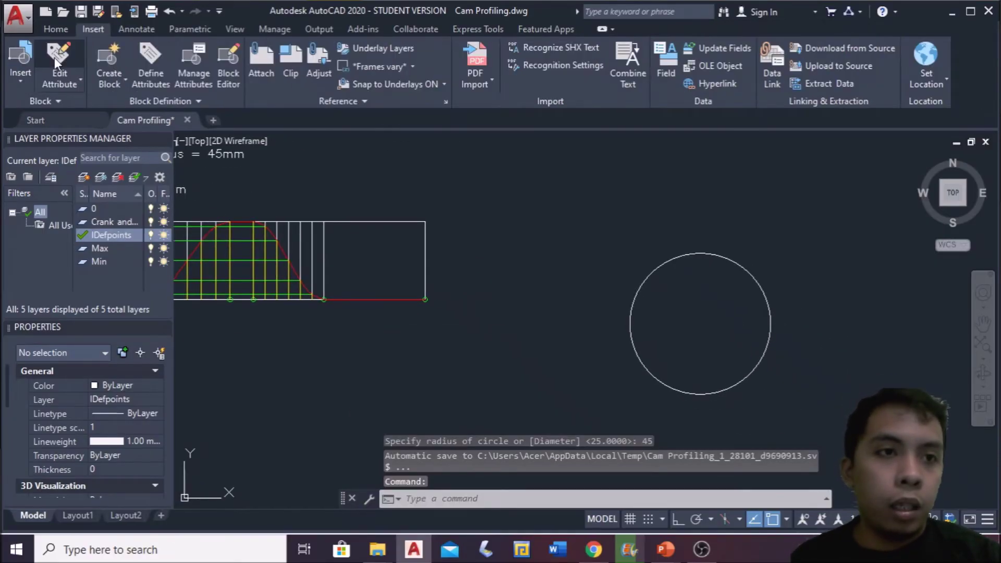
pyautogui.click(32, 77)
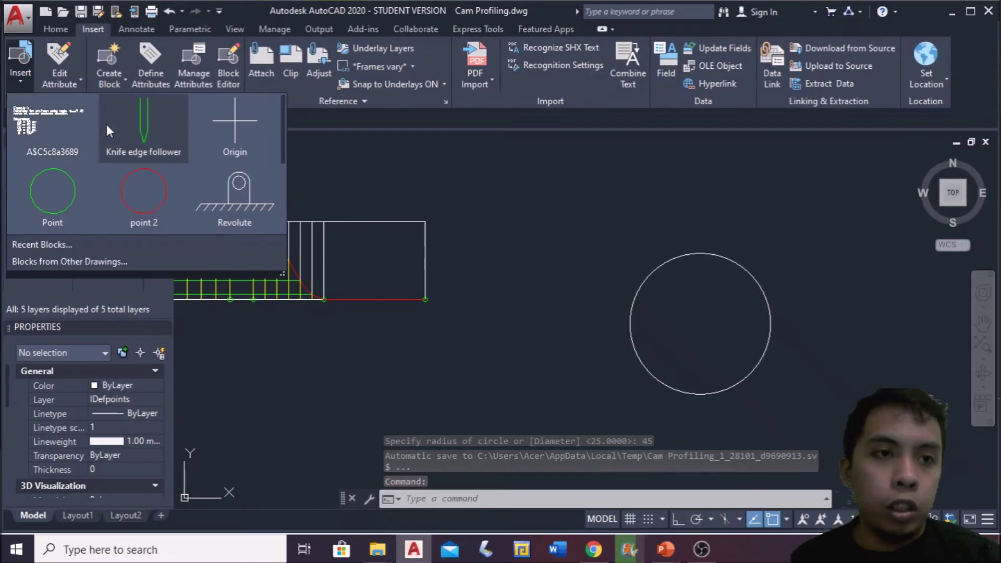
pyautogui.click(139, 136)
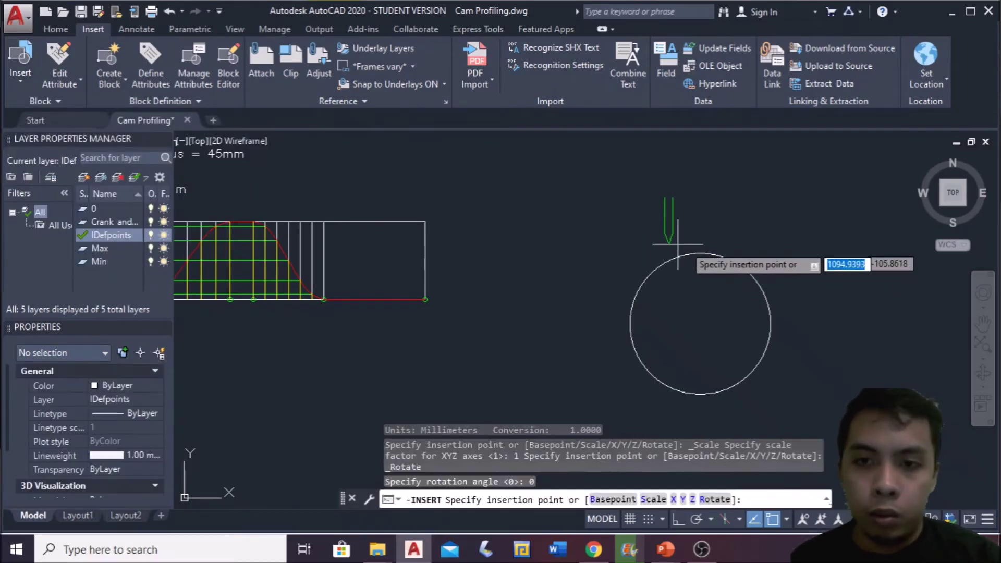
pyautogui.click(700, 254)
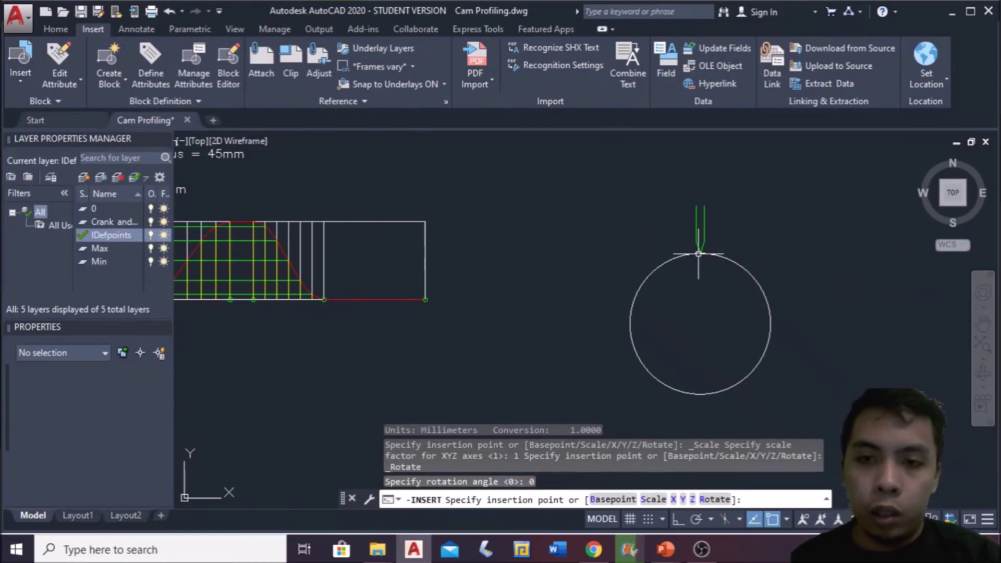
pyautogui.scroll(2, 706, 247)
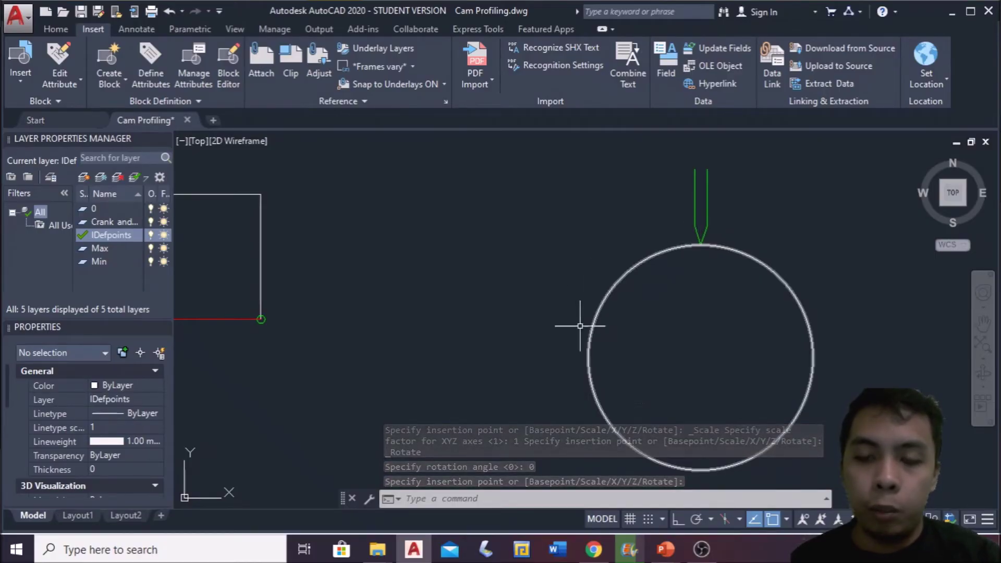
pyautogui.scroll(-2, 652, 311)
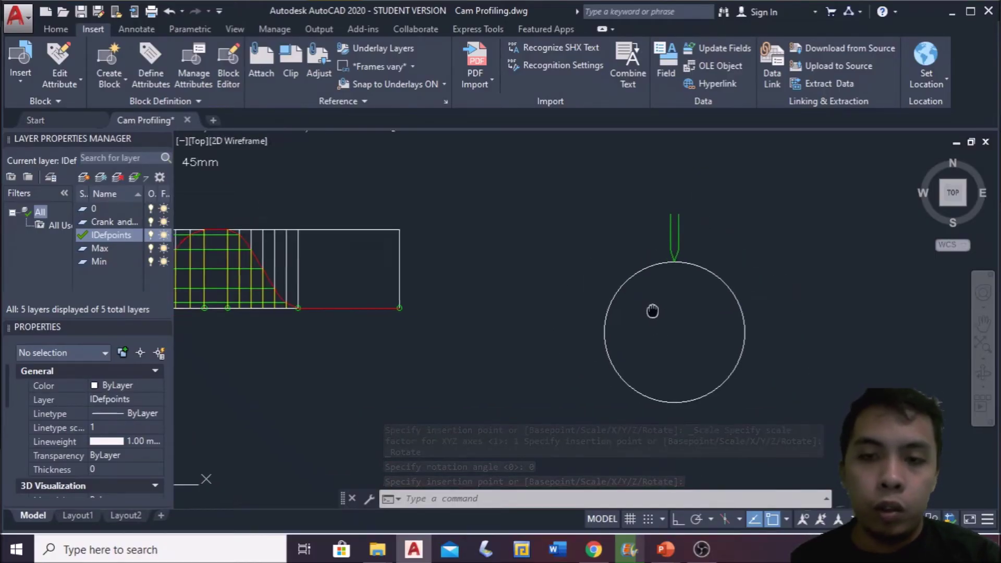
# Step: Draw a vertical line from the base circle's center to the follower tip at the top of the circle
pyautogui.click(56, 29)
pyautogui.click(24, 60)
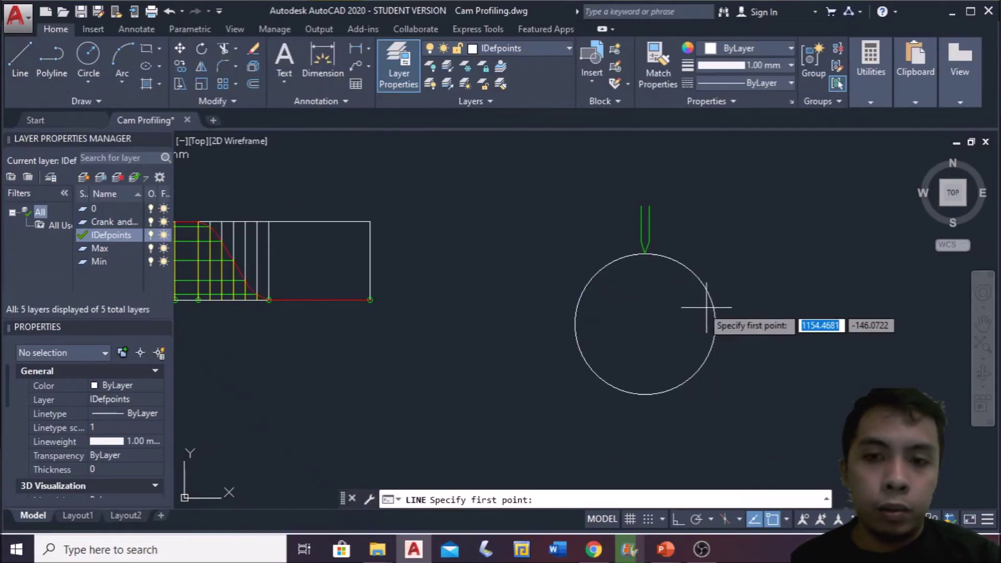
pyautogui.click(644, 325)
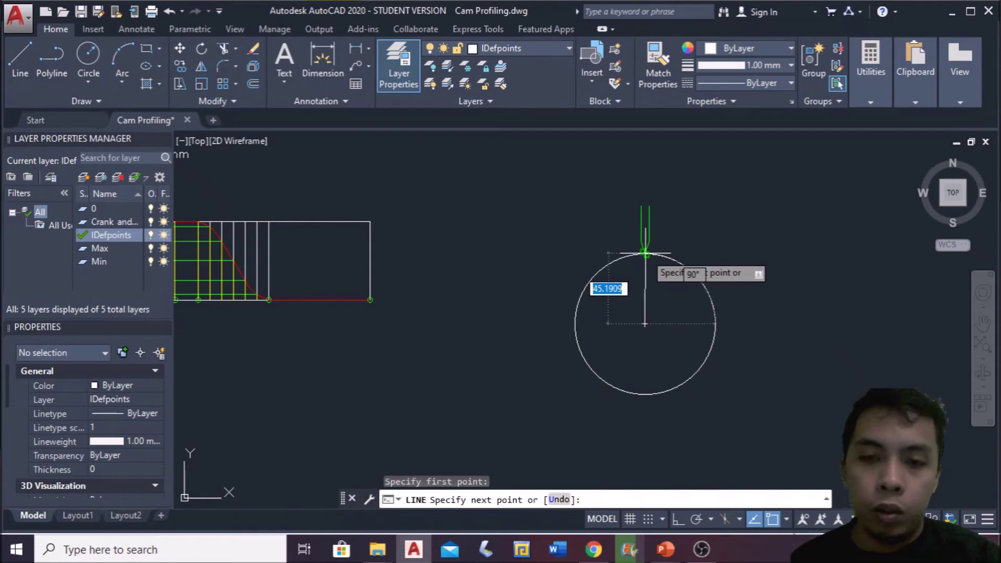
pyautogui.click(645, 254)
pyautogui.press('Escape')
pyautogui.scroll(2, 643, 284)
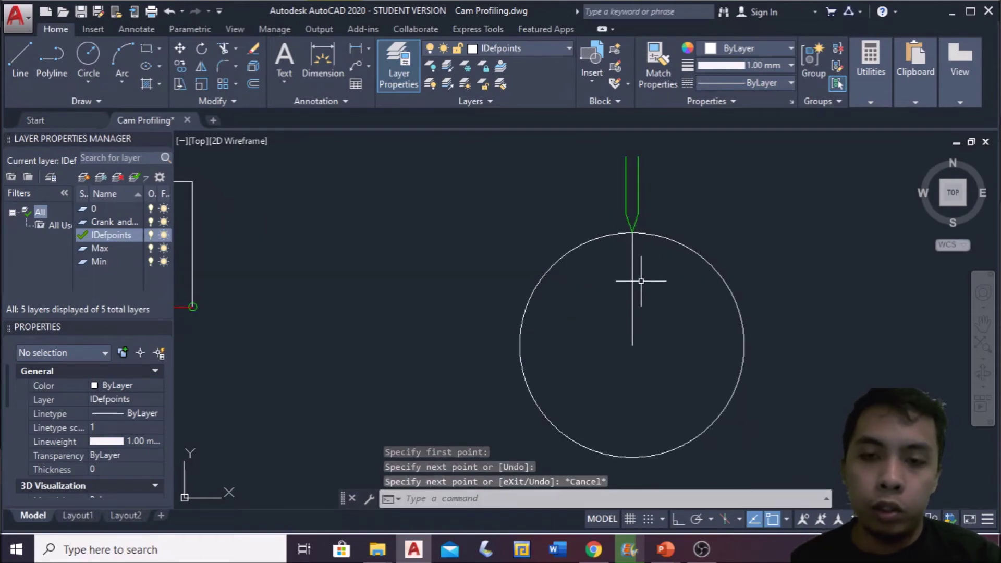
pyautogui.moveTo(592, 357); pyautogui.dragTo(587, 321, button='middle')
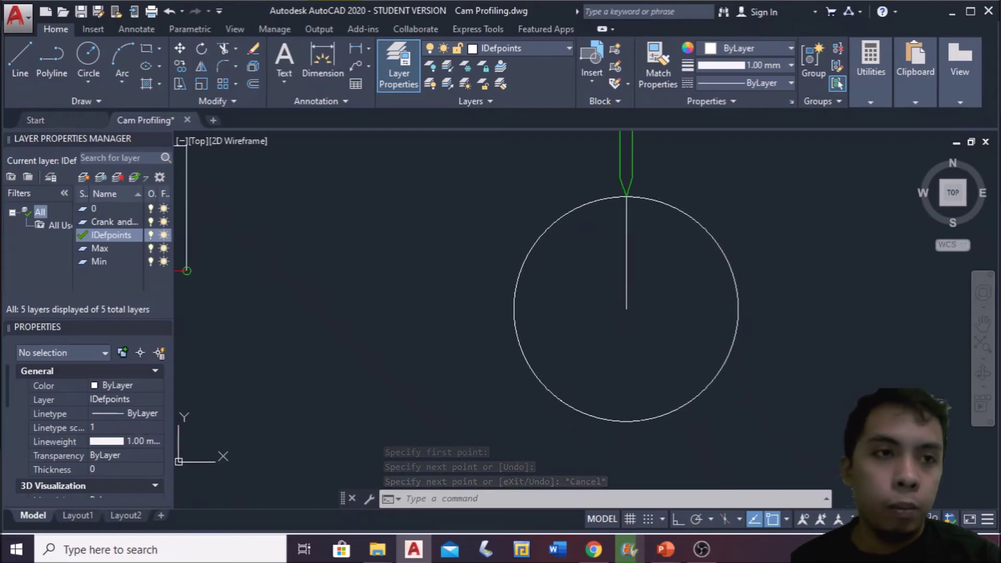
# Step: Draw a second line over the vertical radius, from the circle's center to the follower tip
pyautogui.click(17, 59)
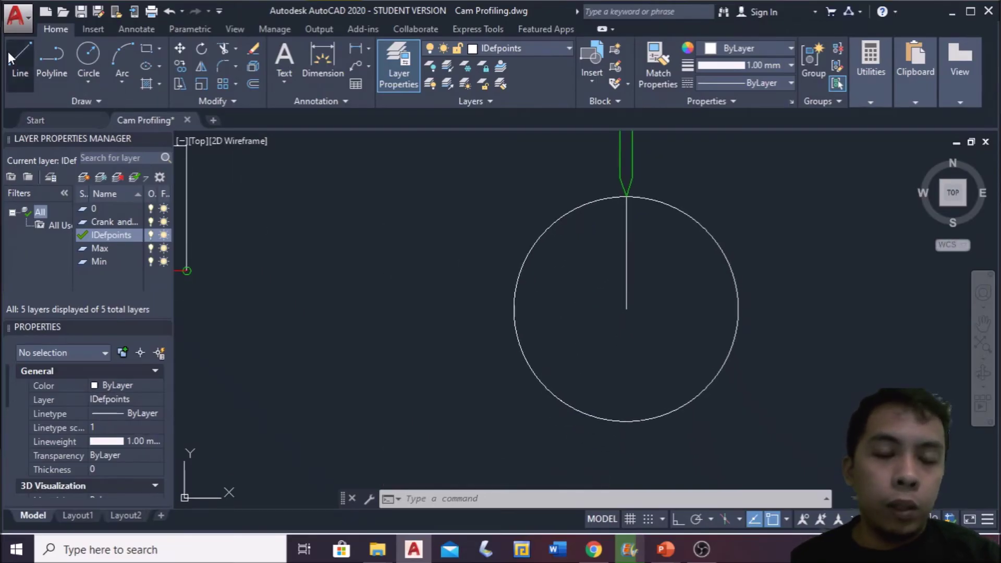
pyautogui.click(626, 308)
pyautogui.click(626, 197)
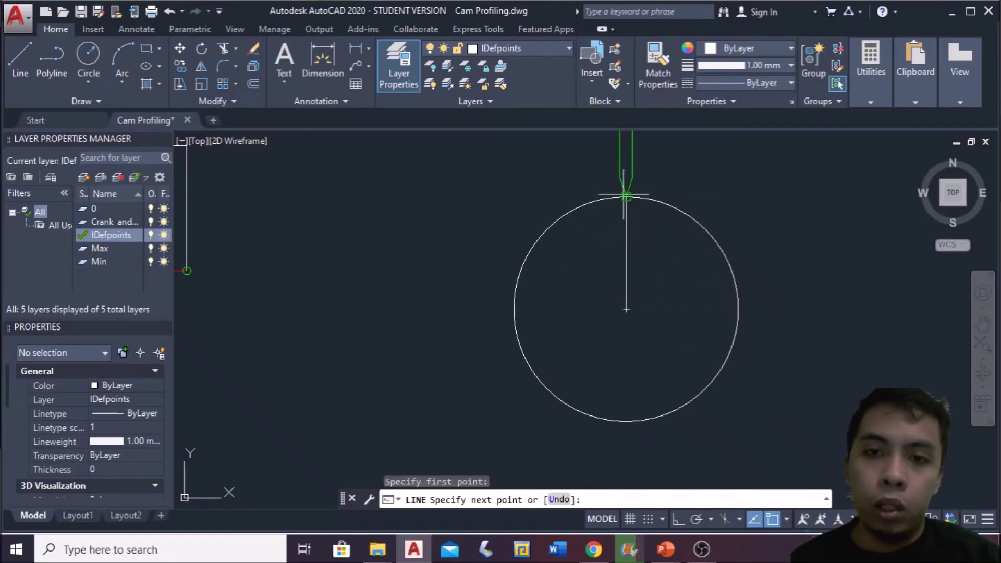
pyautogui.press('Escape')
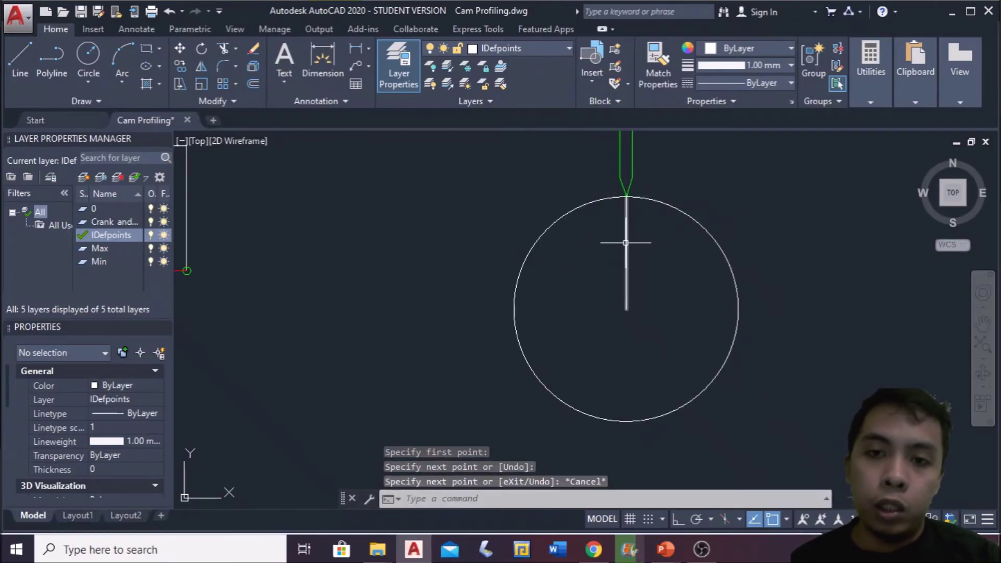
# Step: Rotate one of the overlapping vertical radius lines by 110° about the base circle's center
pyautogui.click(626, 242)
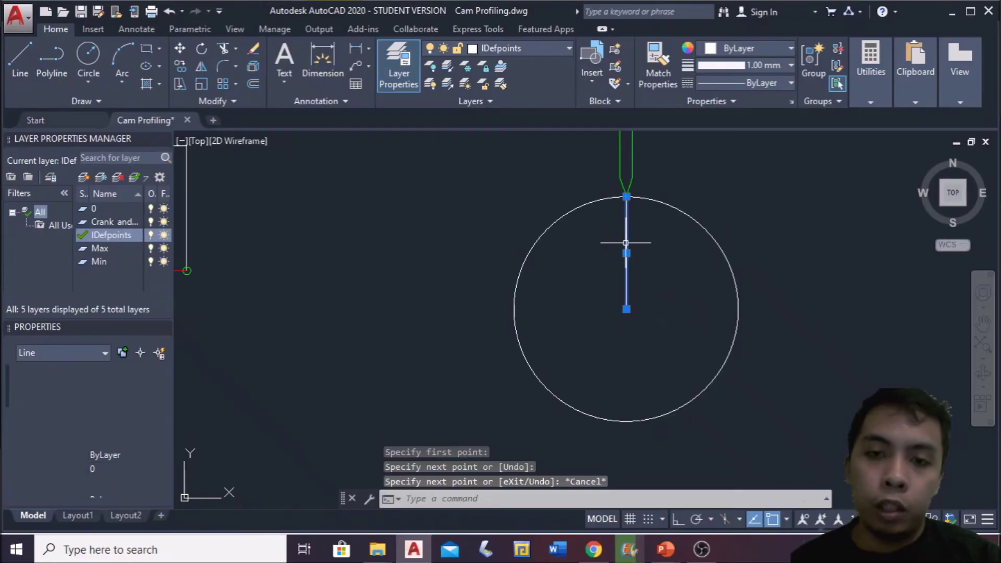
pyautogui.write('ro')
pyautogui.press('Return')
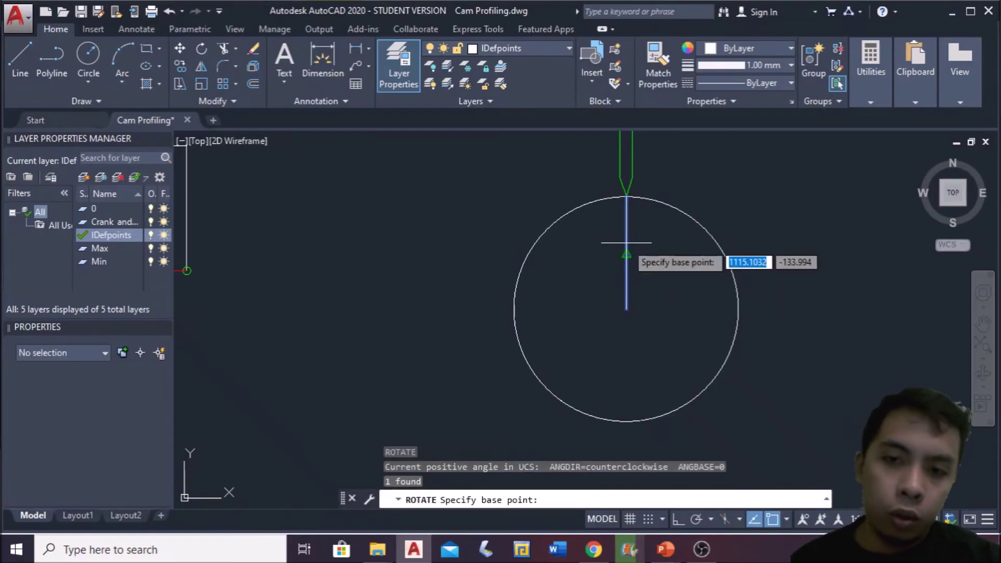
pyautogui.click(626, 309)
pyautogui.write('110')
pyautogui.press('Return')
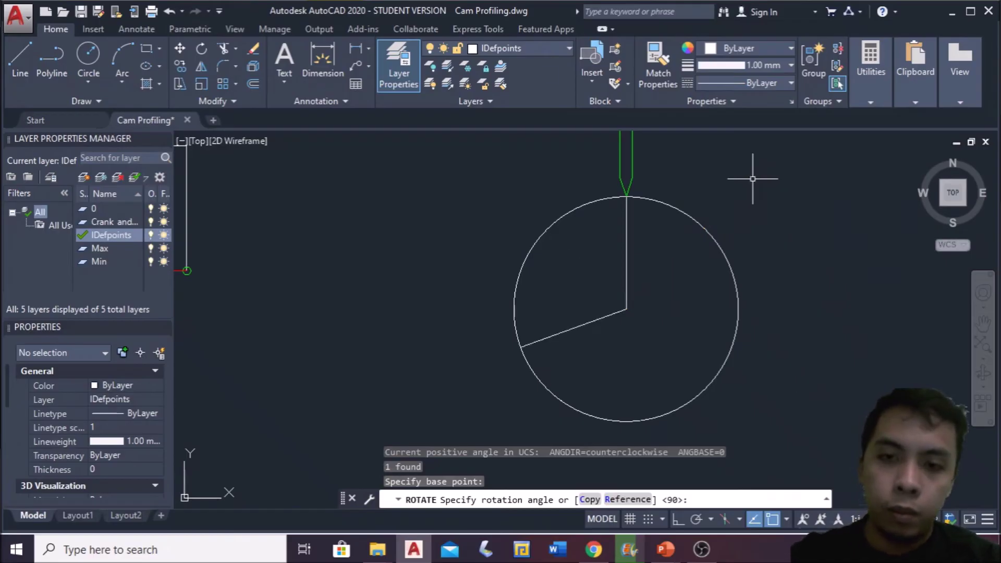
# Step: Draw a second line over the 110° radius, from the base circle's center to its endpoint on the circle
pyautogui.click(24, 52)
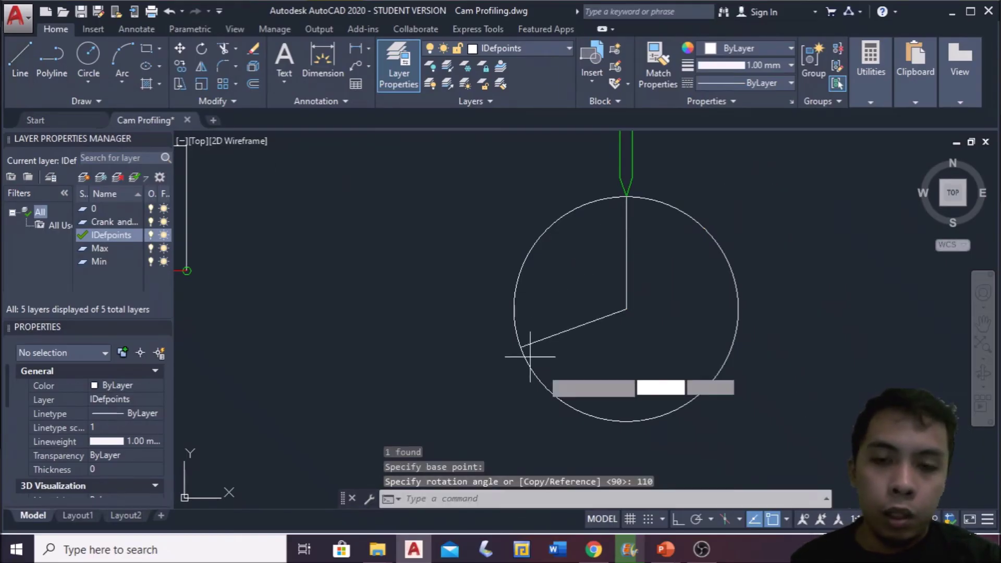
pyautogui.click(626, 309)
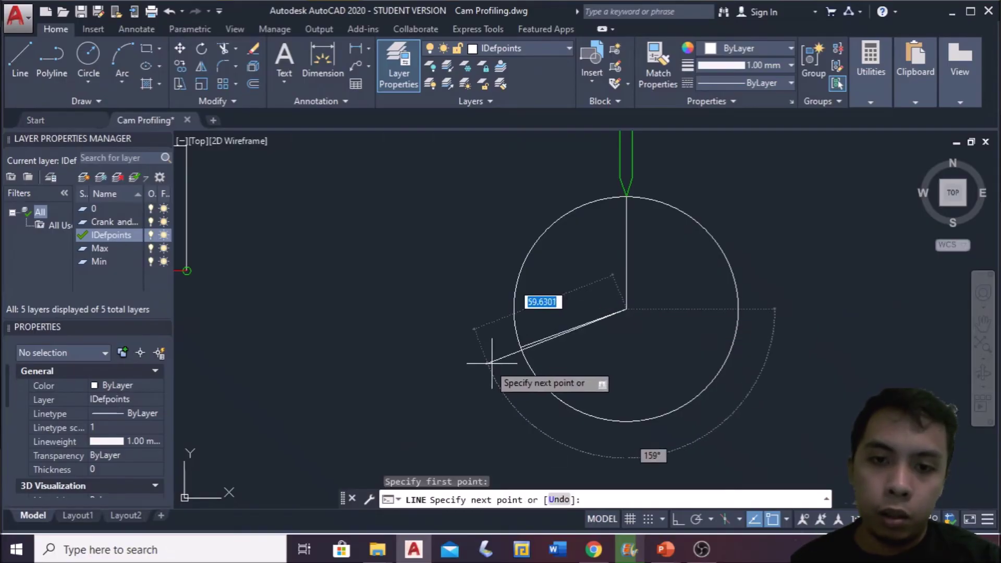
pyautogui.click(520, 346)
pyautogui.press('Escape')
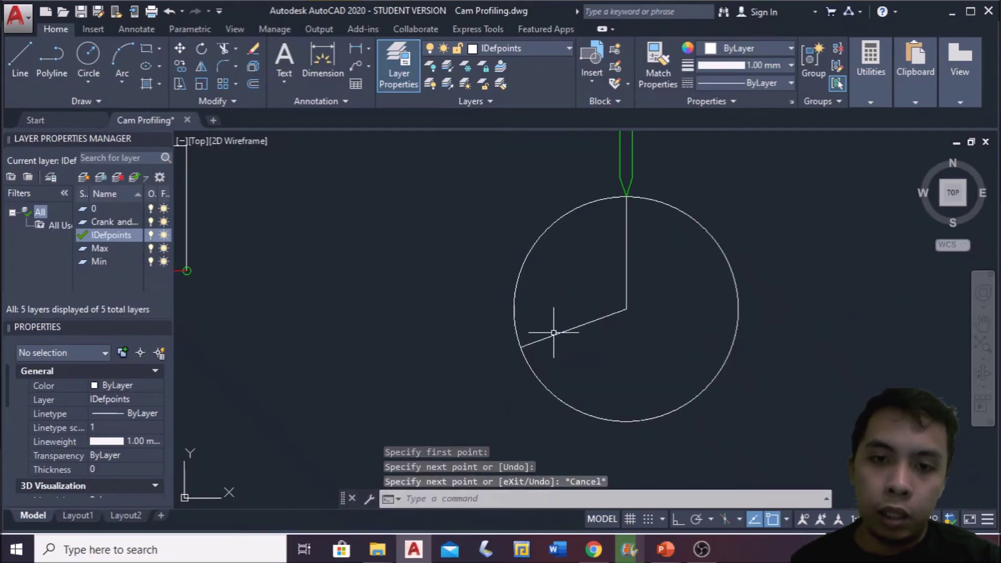
# Step: Rotate one of the overlapping 110° radius lines by 30° about the base circle's center
pyautogui.click(555, 333)
pyautogui.write('r')
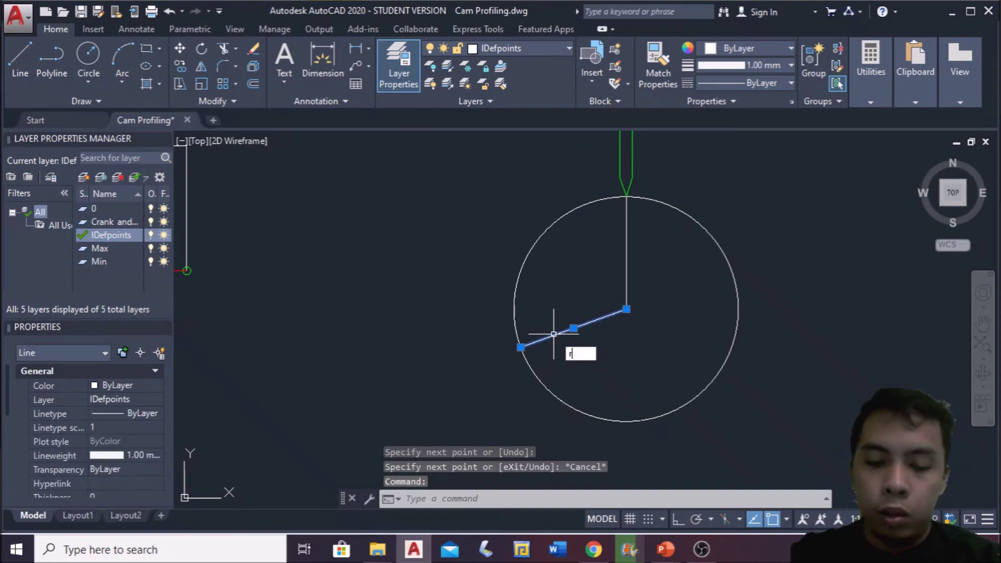
pyautogui.write('o')
pyautogui.press('Return')
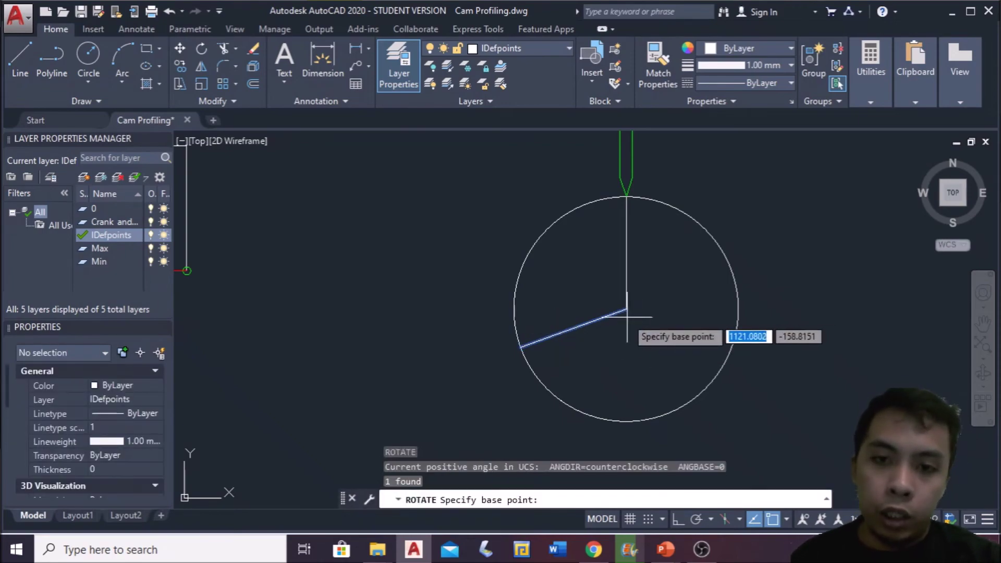
pyautogui.click(627, 310)
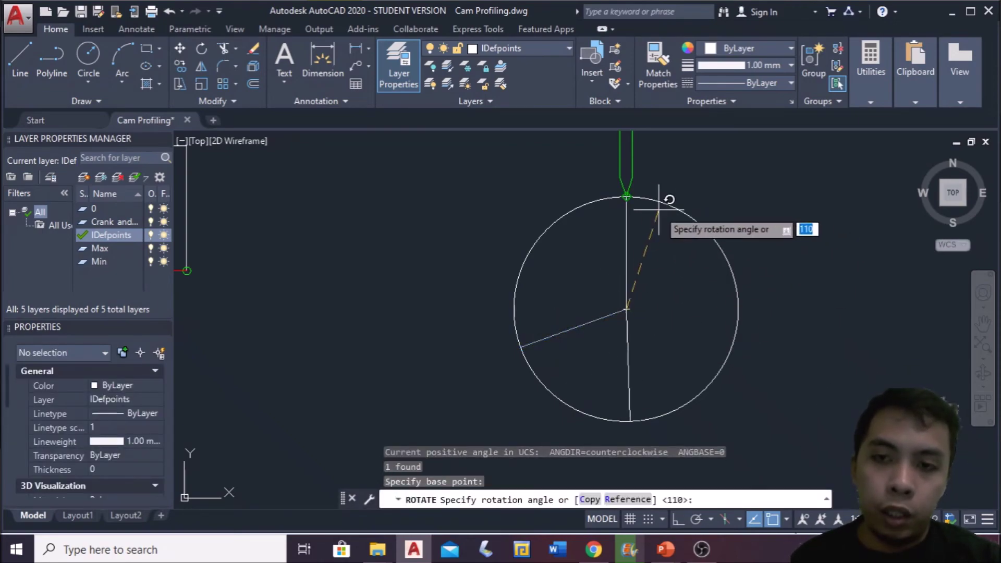
pyautogui.press('Return')
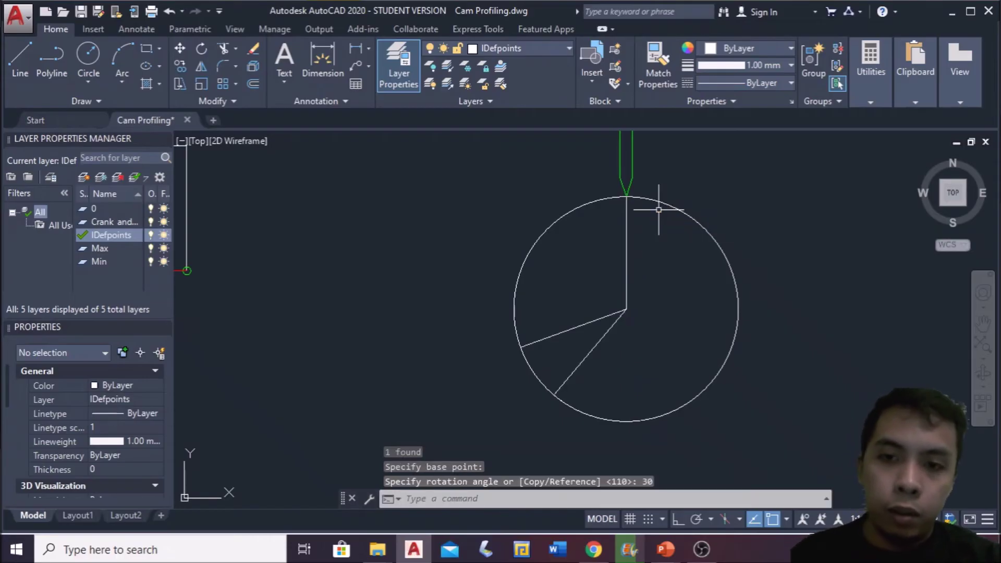
# Step: Draw a duplicate line over the newly rotated lower-left radius, from the base circle's center to the circle
pyautogui.moveTo(590, 250); pyautogui.dragTo(506, 237, button='middle')
pyautogui.click(22, 61)
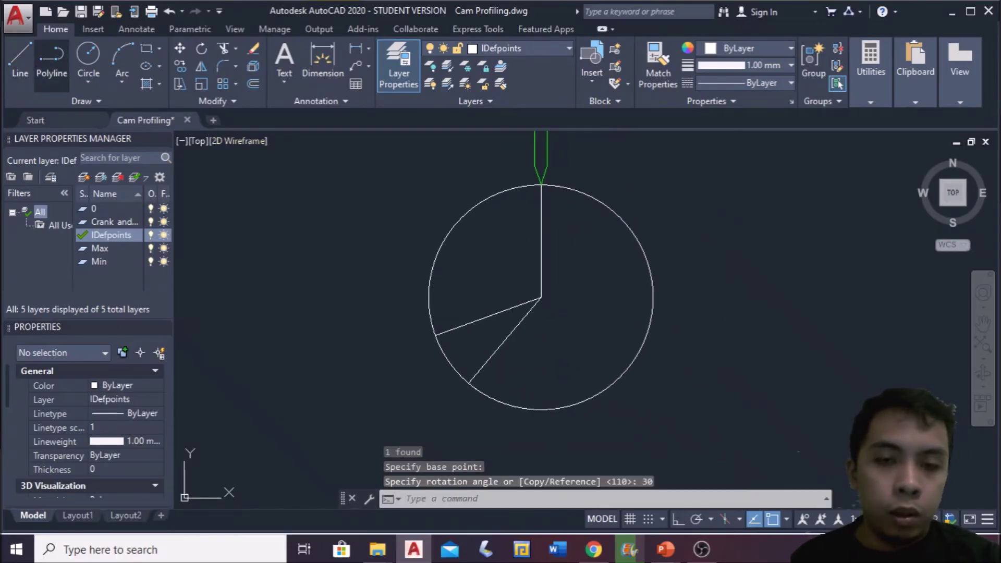
pyautogui.click(541, 298)
pyautogui.click(469, 384)
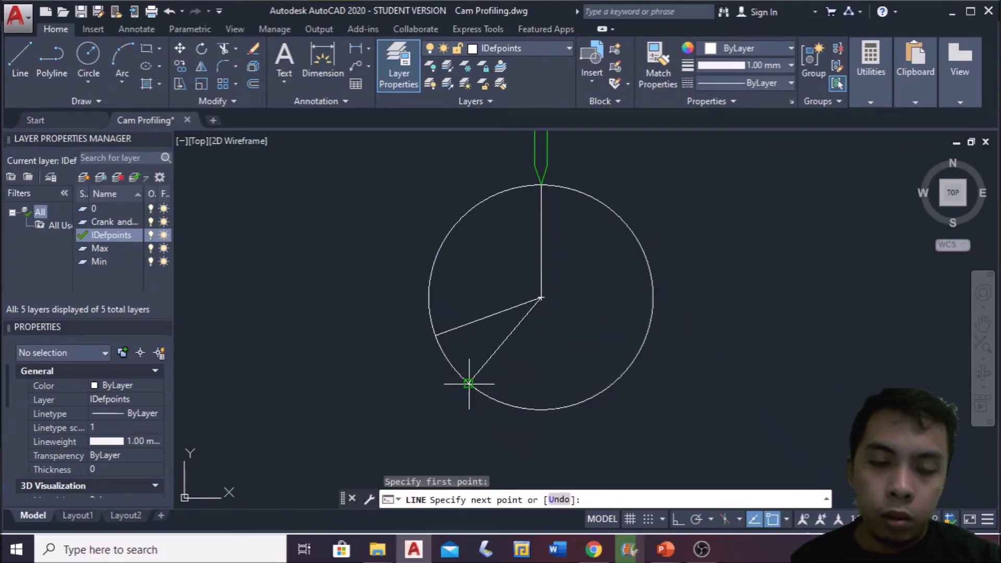
pyautogui.press('Escape')
# Step: Rotate one of the overlapping lower-left radius lines by 90° about the base circle's center
pyautogui.click(494, 351)
pyautogui.write('ro')
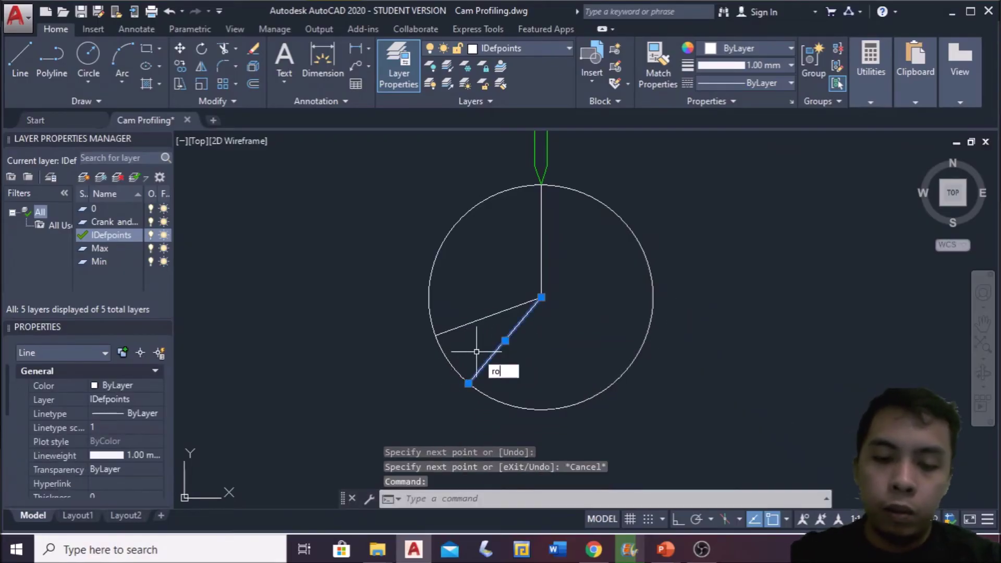
pyautogui.press('Return')
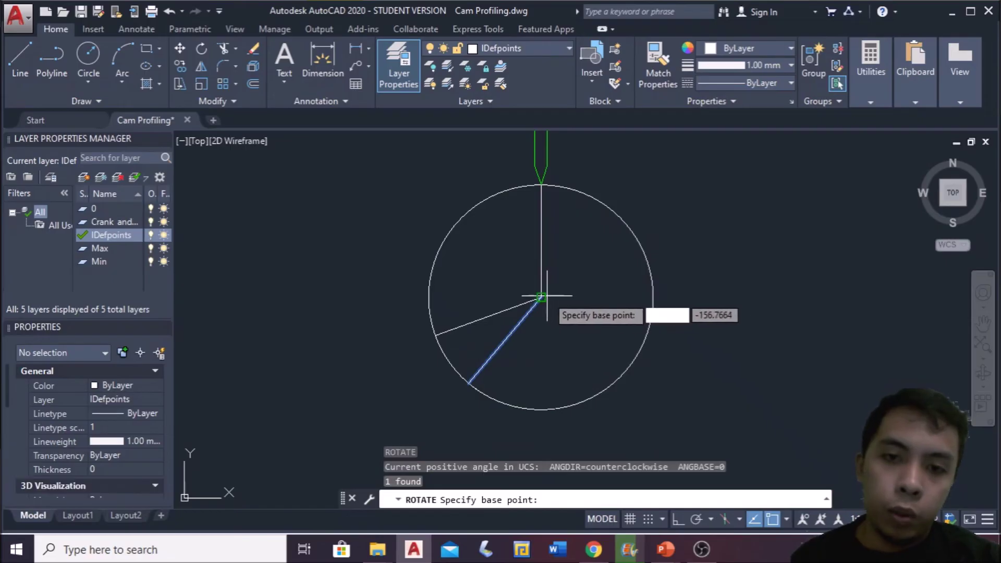
pyautogui.click(541, 297)
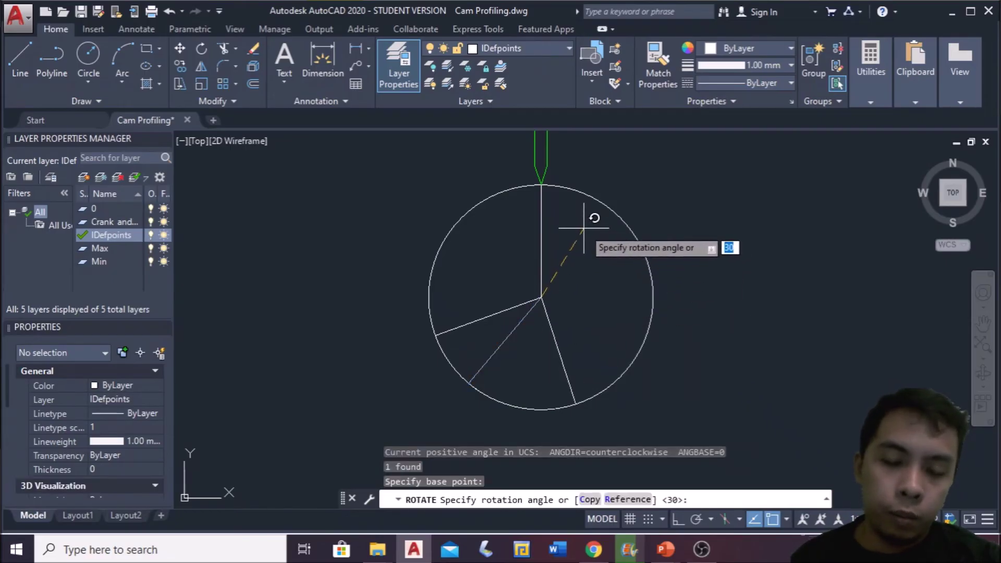
pyautogui.press('Return')
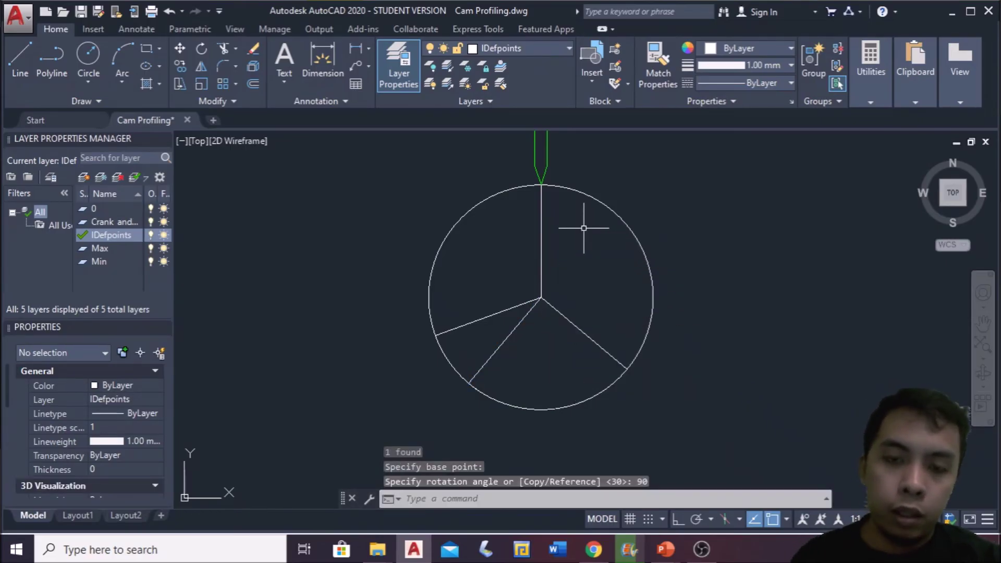
# Step: Insert the small green circle marker block at the follower tip on the top quadrant of the base circle
pyautogui.scroll(-2, 584, 228)
pyautogui.moveTo(583, 227); pyautogui.dragTo(598, 188, button='middle')
pyautogui.moveTo(524, 268); pyautogui.dragTo(463, 375, button='middle')
pyautogui.scroll(2, 463, 375)
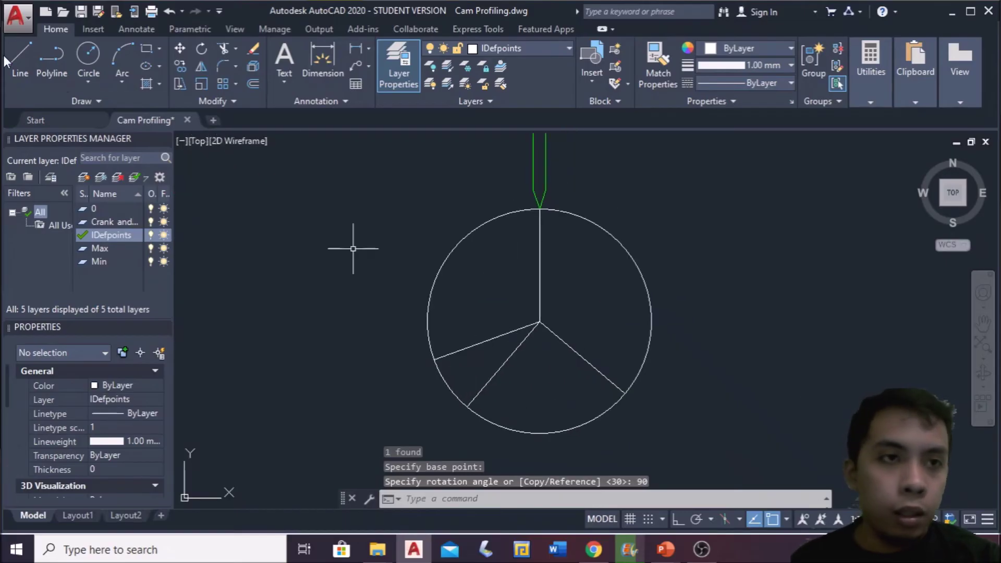
pyautogui.click(102, 30)
pyautogui.click(26, 80)
pyautogui.click(65, 146)
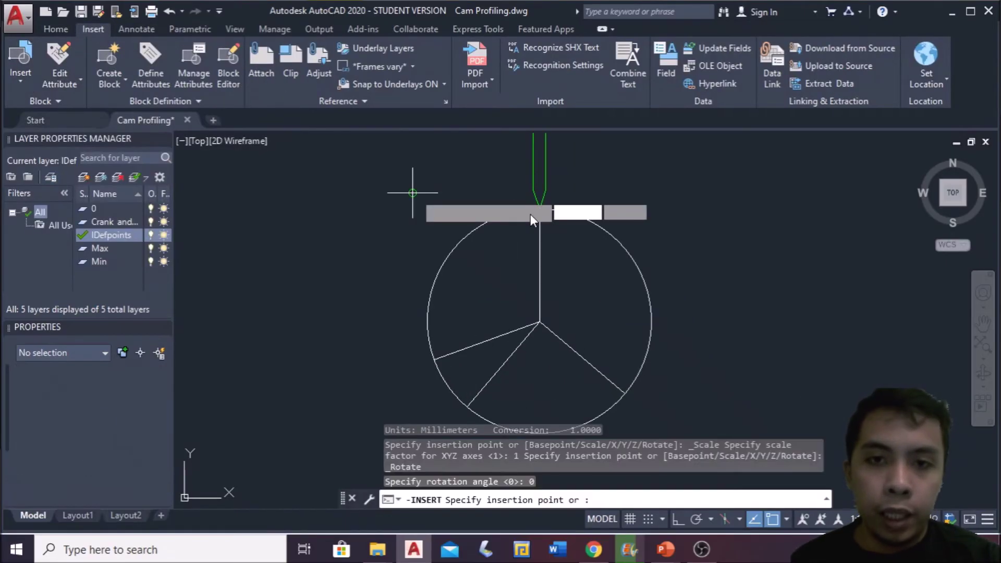
pyautogui.click(540, 210)
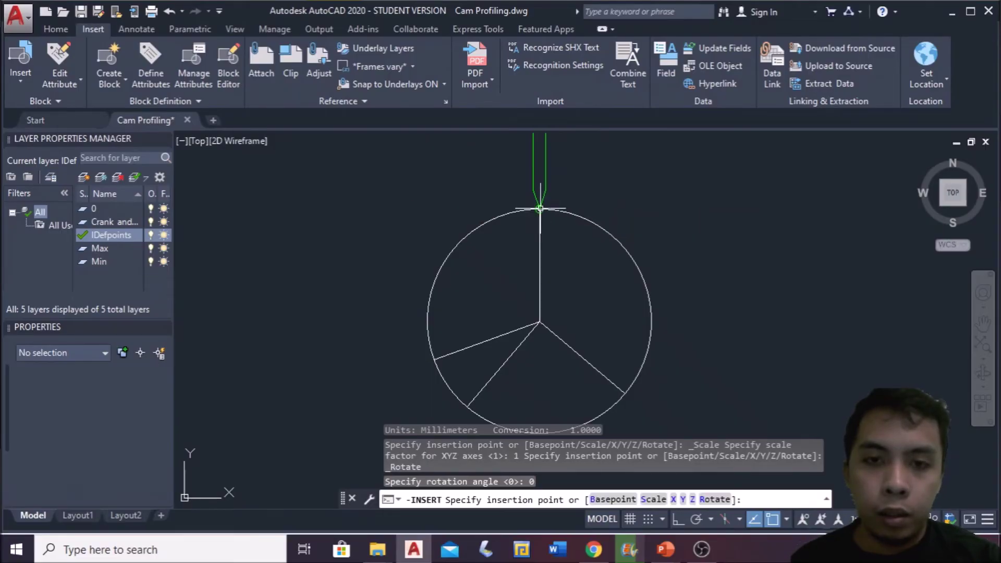
pyautogui.moveTo(405, 329); pyautogui.dragTo(411, 266, button='middle')
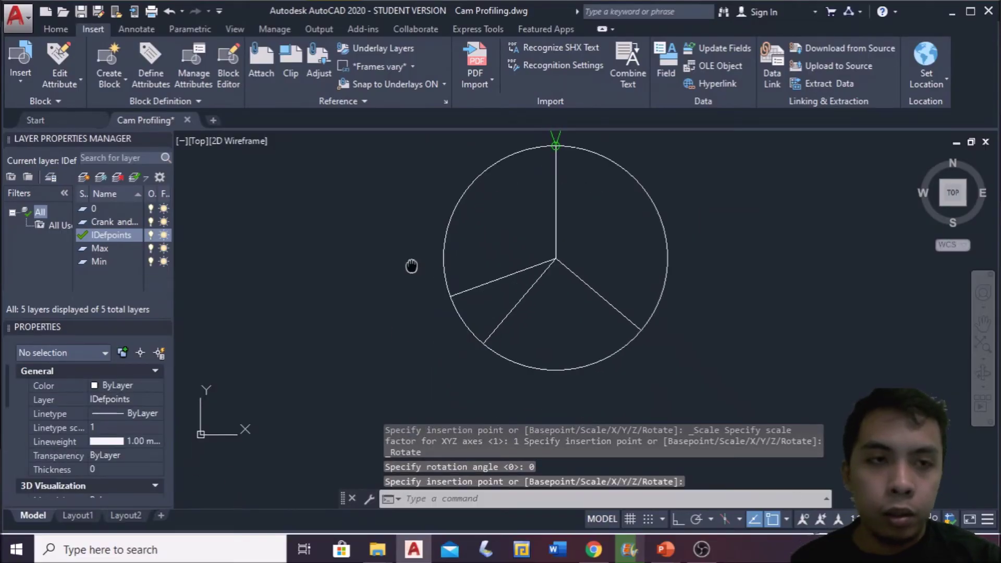
pyautogui.click(54, 29)
pyautogui.click(89, 58)
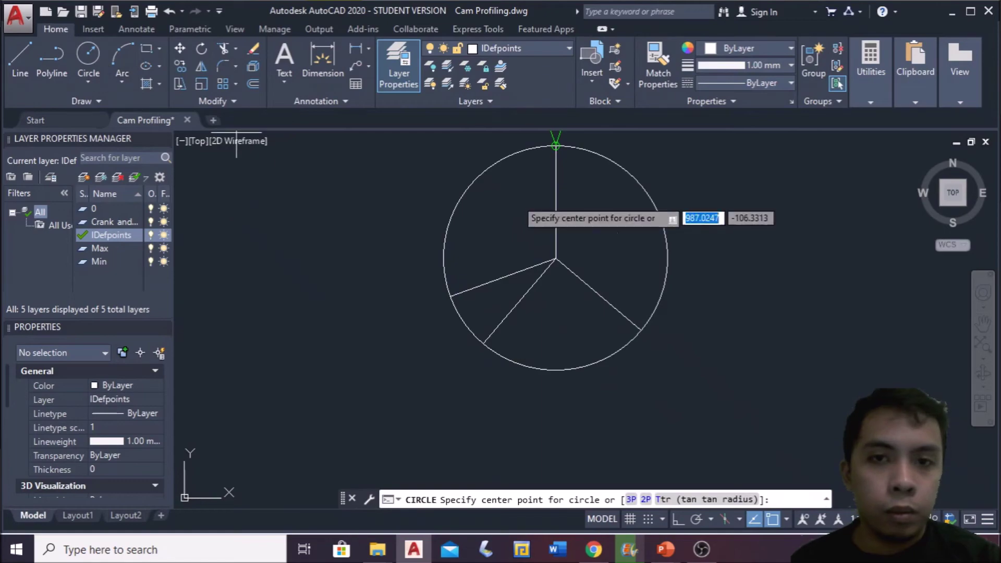
# Step: Copy the small circle marker from the follower tip to the outer endpoints of the three rotated radius lines
pyautogui.scroll(3, 560, 146)
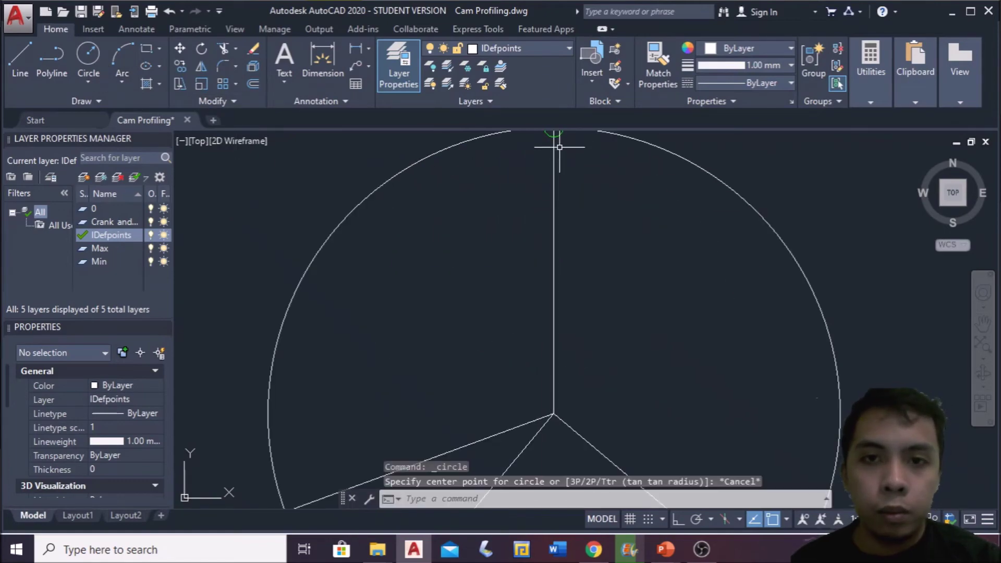
pyautogui.click(540, 218)
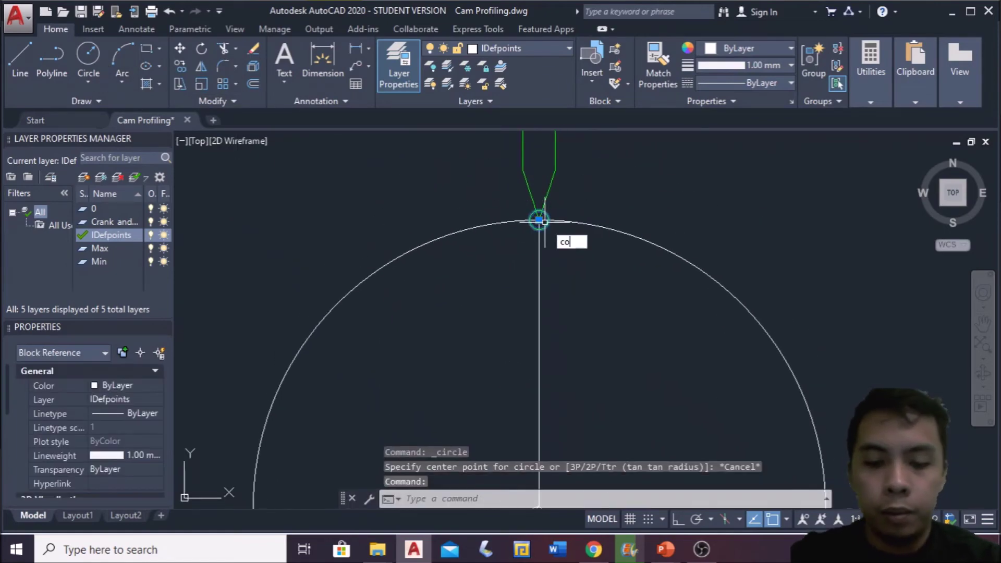
pyautogui.write('CO')
pyautogui.press('Return')
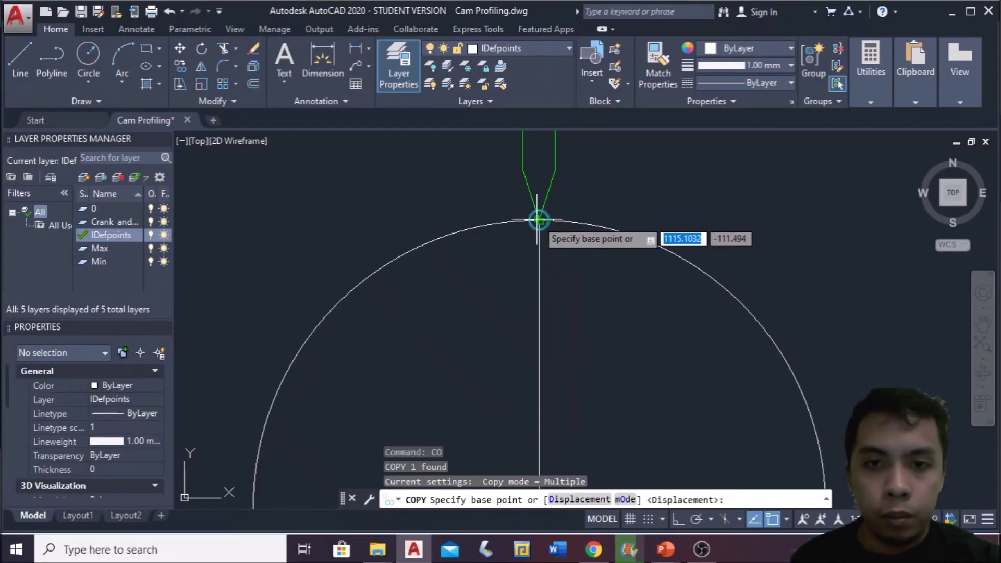
pyautogui.click(539, 220)
pyautogui.scroll(-4, 499, 335)
pyautogui.moveTo(481, 344); pyautogui.dragTo(523, 263, button='middle')
pyautogui.scroll(2, 456, 352)
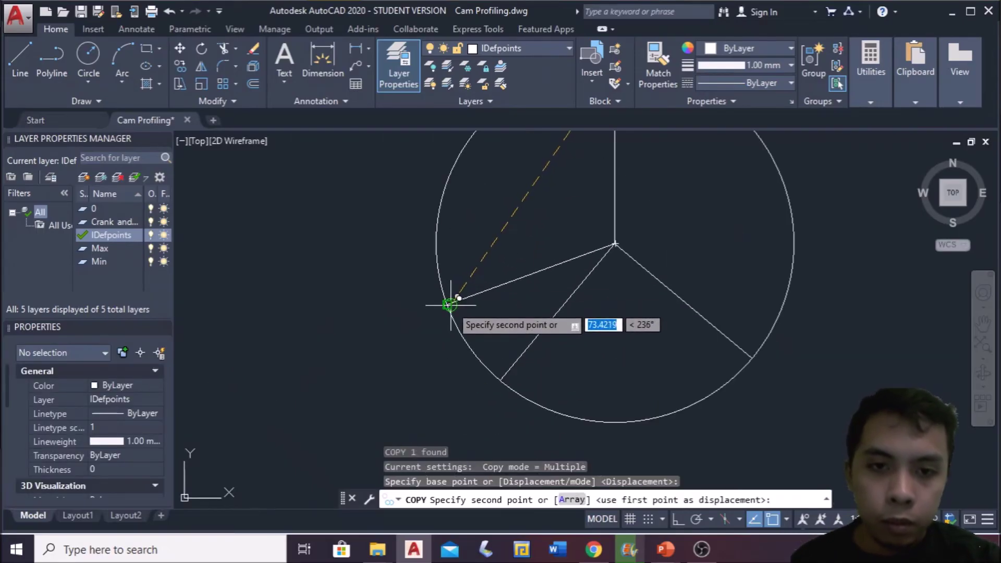
pyautogui.click(446, 305)
pyautogui.click(500, 380)
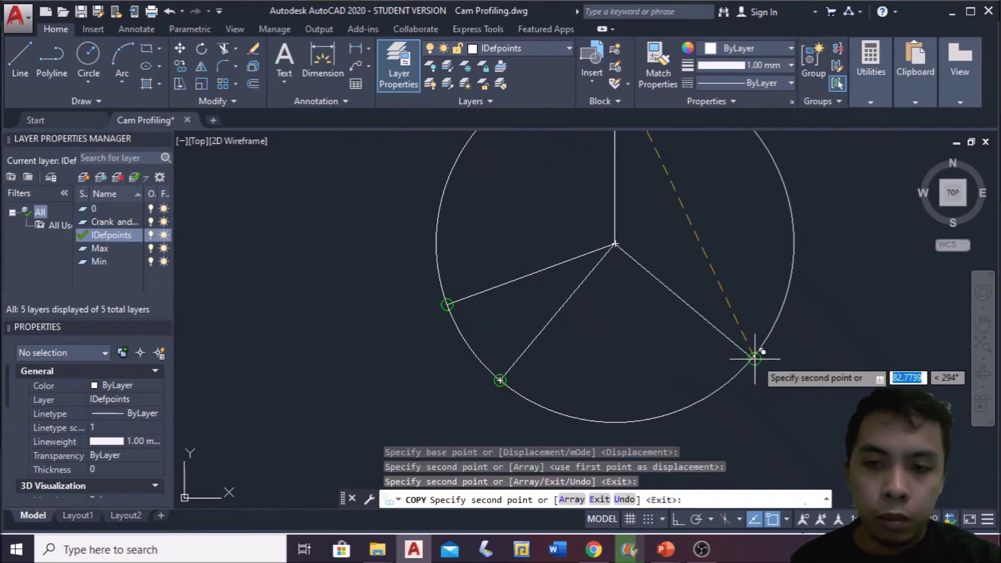
pyautogui.click(752, 358)
pyautogui.press('Escape')
# Step: Compare the interval divisions of the displacement diagram with the marked sectors on the base circle
pyautogui.scroll(-3, 600, 339)
pyautogui.moveTo(640, 267)
pyautogui.mouseDown(button='middle')
pyautogui.moveTo(558, 284)
pyautogui.moveTo(603, 216)
pyautogui.moveTo(617, 230)
pyautogui.mouseUp(button='middle')
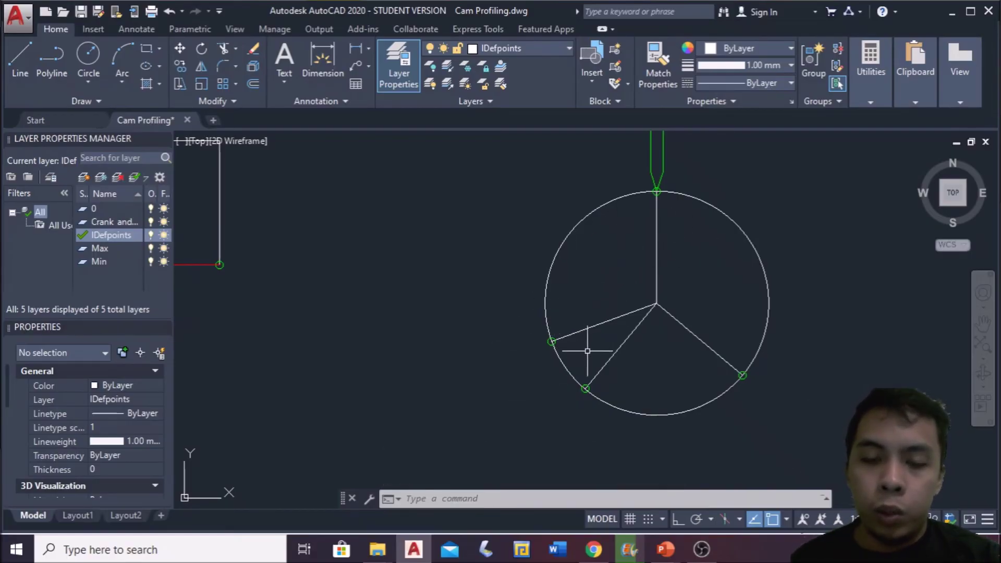
pyautogui.scroll(-2, 469, 280)
pyautogui.moveTo(469, 280); pyautogui.dragTo(706, 281, button='middle')
pyautogui.moveTo(233, 280); pyautogui.dragTo(542, 326, button='middle')
pyautogui.scroll(2, 604, 316)
pyautogui.moveTo(604, 315); pyautogui.dragTo(464, 344, button='middle')
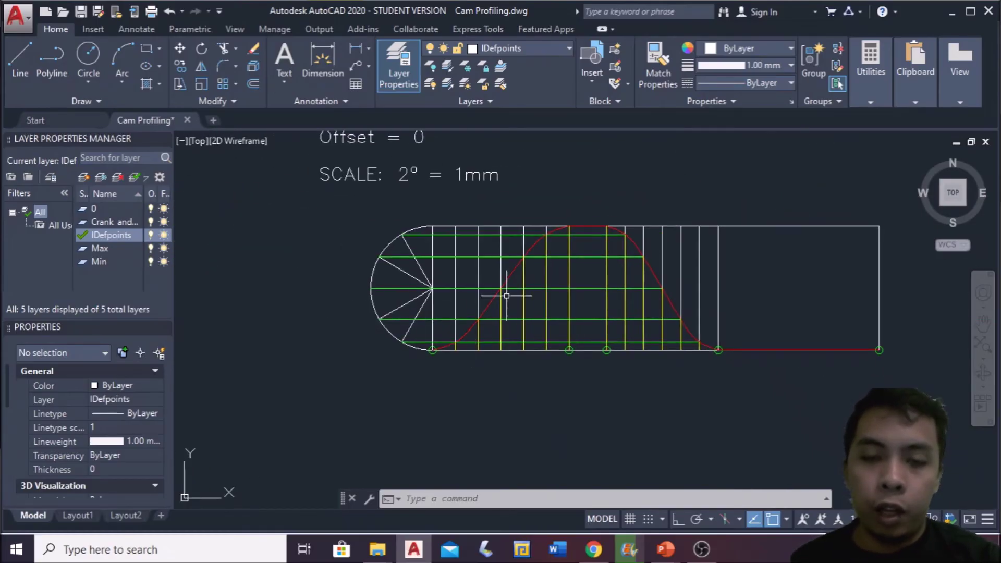
pyautogui.scroll(-2, 506, 296)
pyautogui.moveTo(755, 353); pyautogui.dragTo(433, 360, button='middle')
pyautogui.scroll(2, 428, 367)
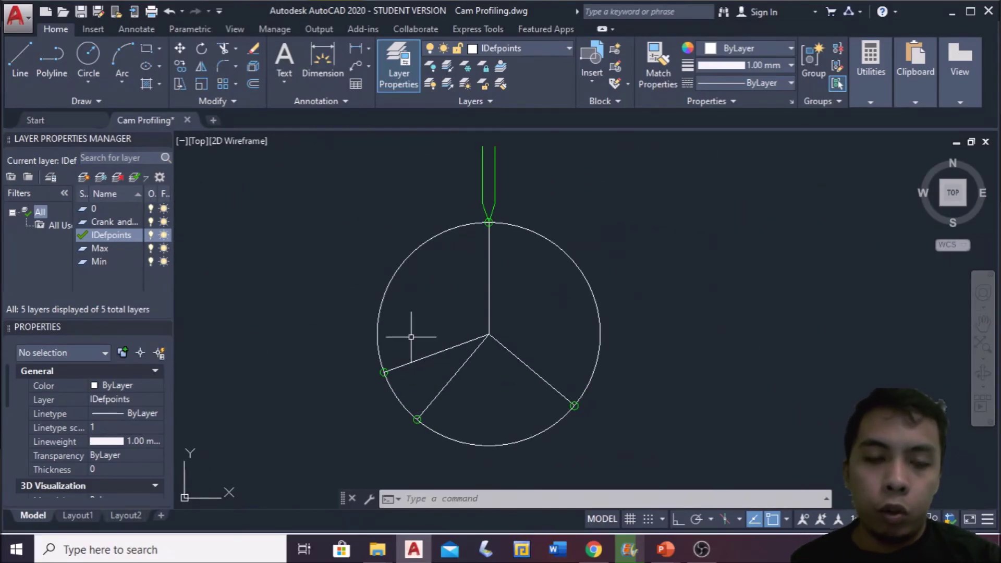
pyautogui.moveTo(194, 365); pyautogui.dragTo(537, 365, button='middle')
pyautogui.scroll(3, 308, 315)
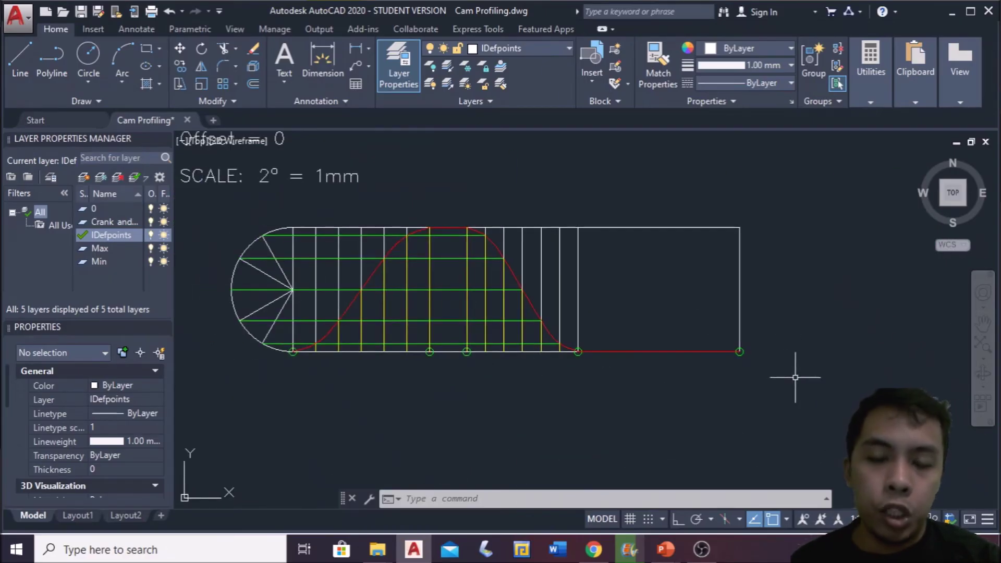
# Step: Create a polar array of the vertical radius line about the base circle's center
pyautogui.moveTo(885, 377); pyautogui.dragTo(504, 389, button='middle')
pyautogui.moveTo(731, 370); pyautogui.dragTo(508, 293, button='middle')
pyautogui.moveTo(454, 362); pyautogui.dragTo(534, 388, button='middle')
pyautogui.click(654, 305)
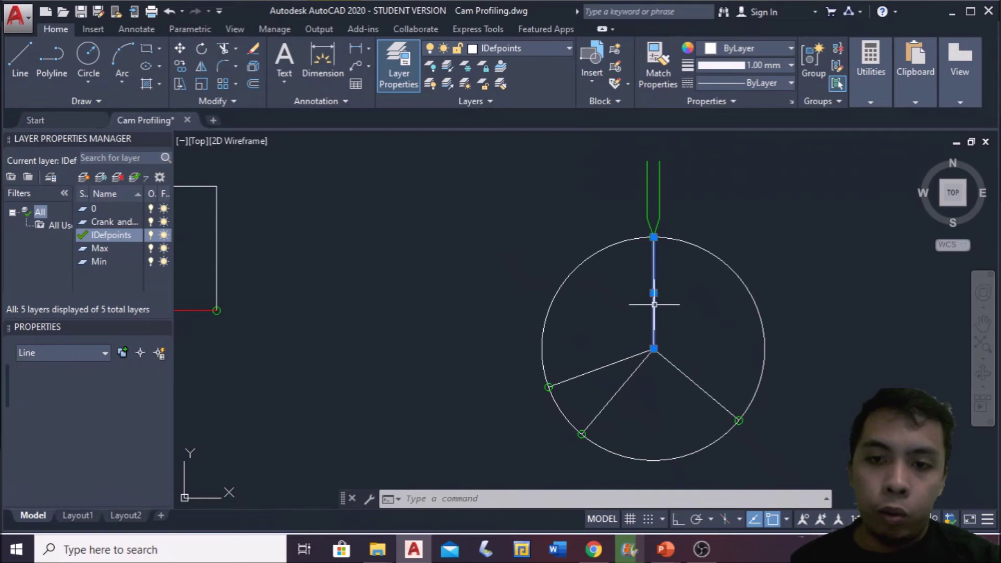
pyautogui.write('AR')
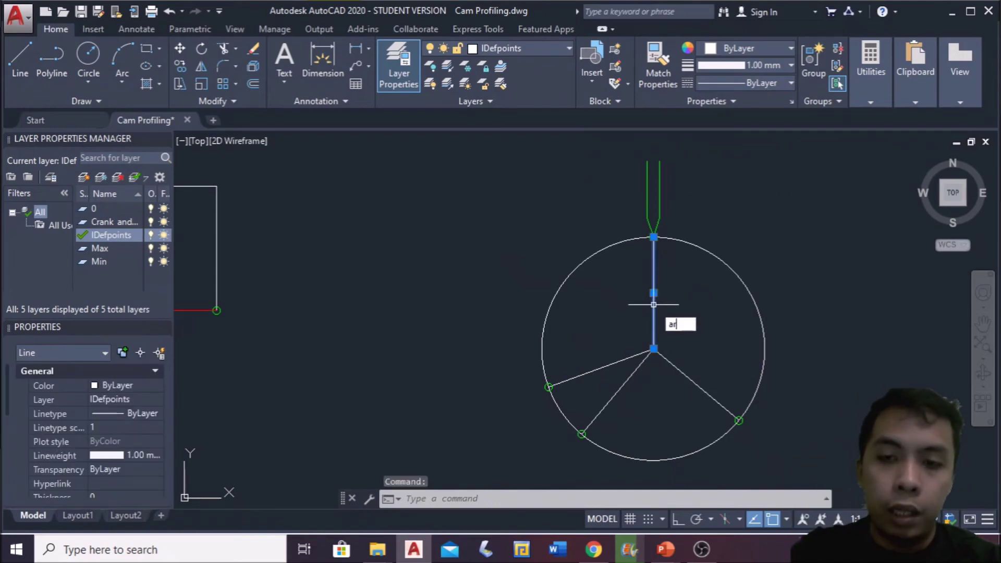
pyautogui.write('ray')
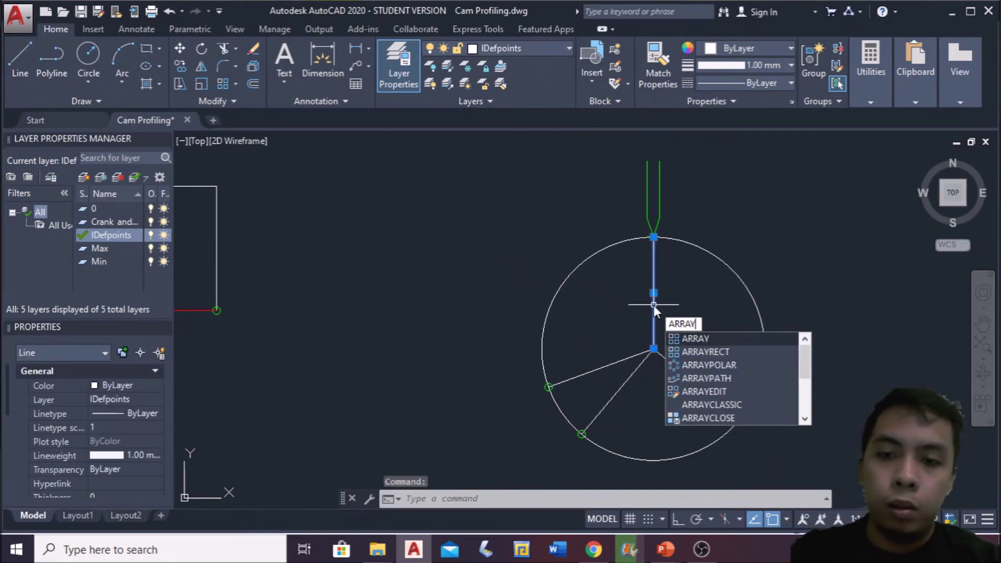
pyautogui.press('Return')
pyautogui.click(699, 373)
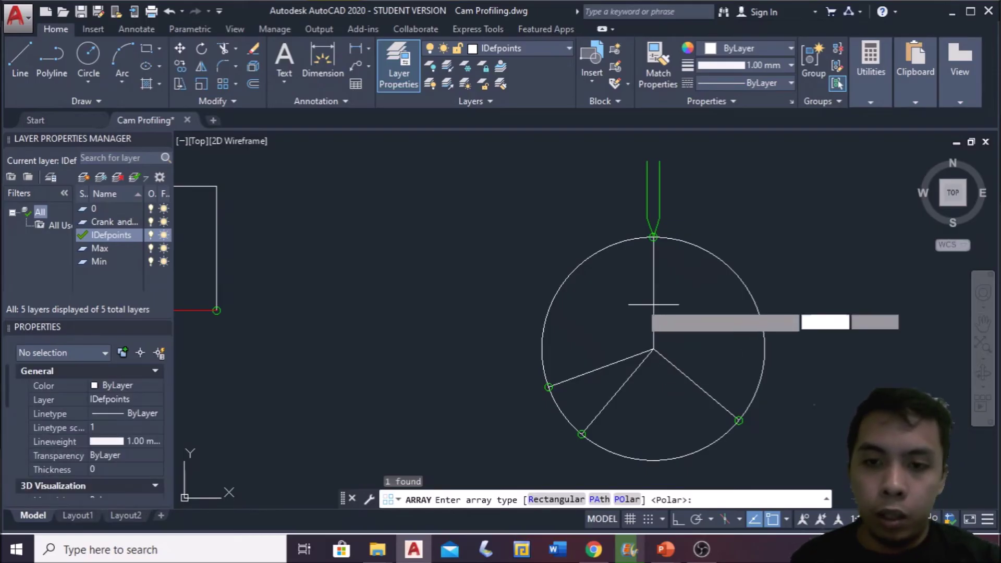
pyautogui.click(653, 348)
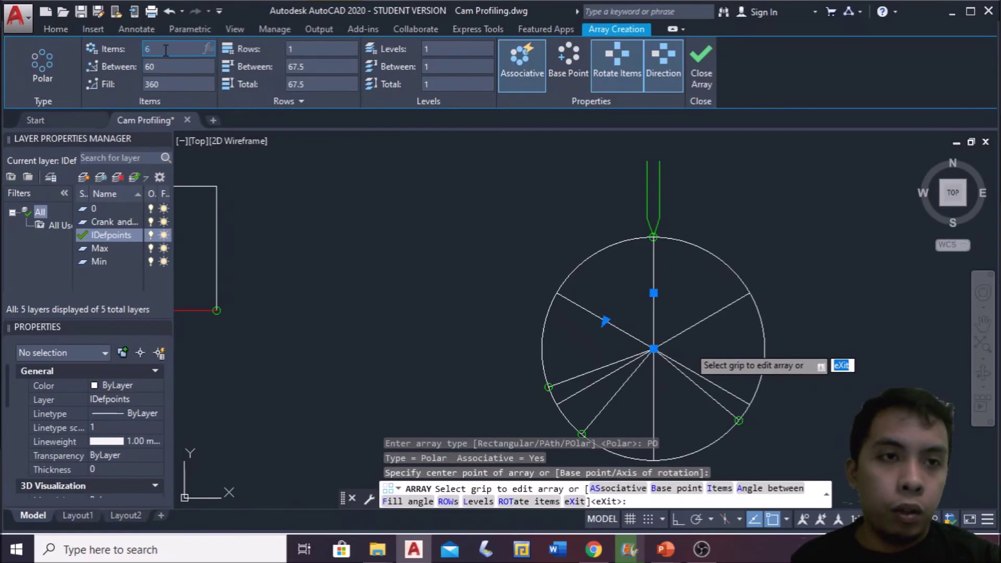
# Step: Set the polar array of the radius line to 7 items over a 110° fill angle
pyautogui.press('BackSpace')
pyautogui.write('7')
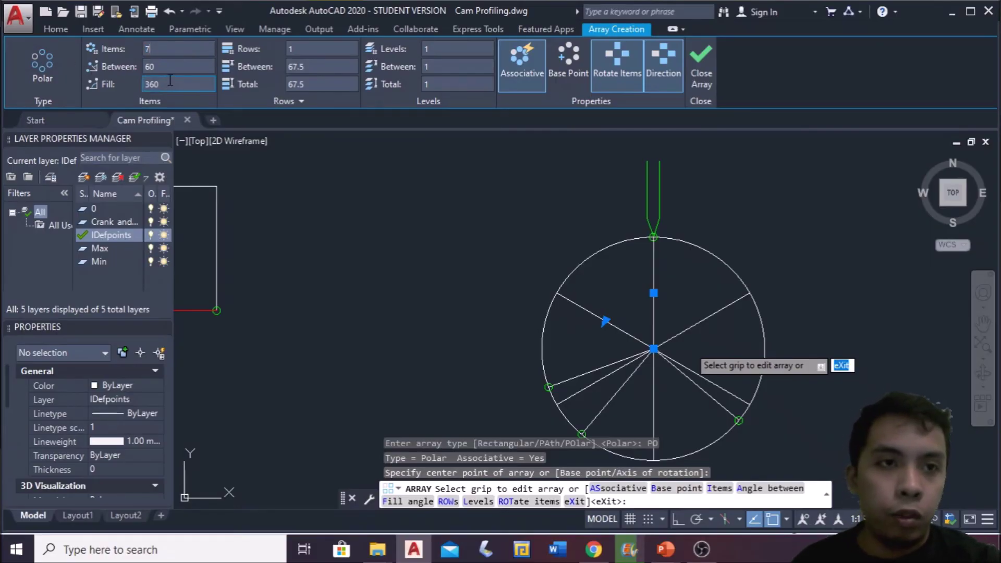
pyautogui.press('Return')
pyautogui.click(171, 85)
pyautogui.write('110')
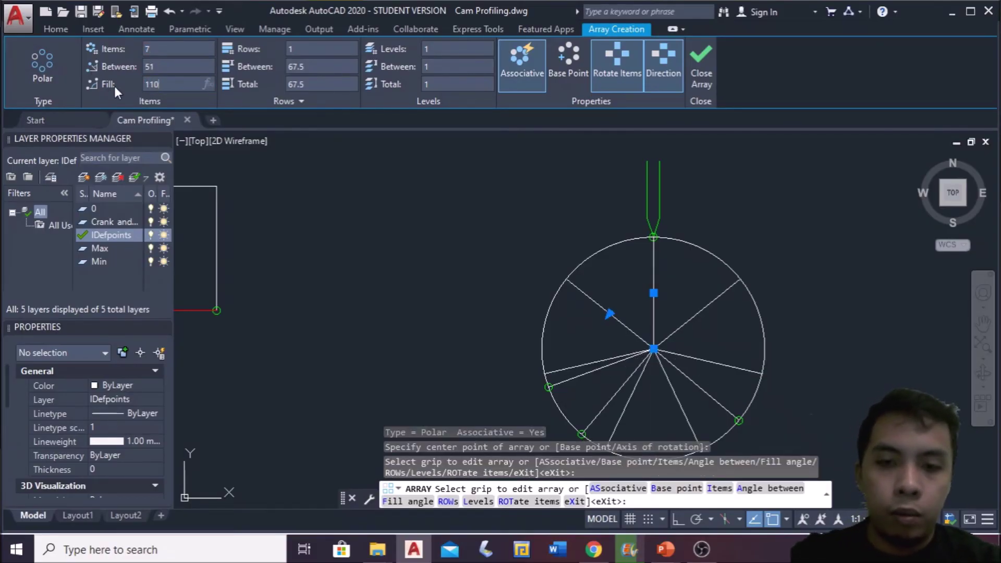
pyautogui.press('Return')
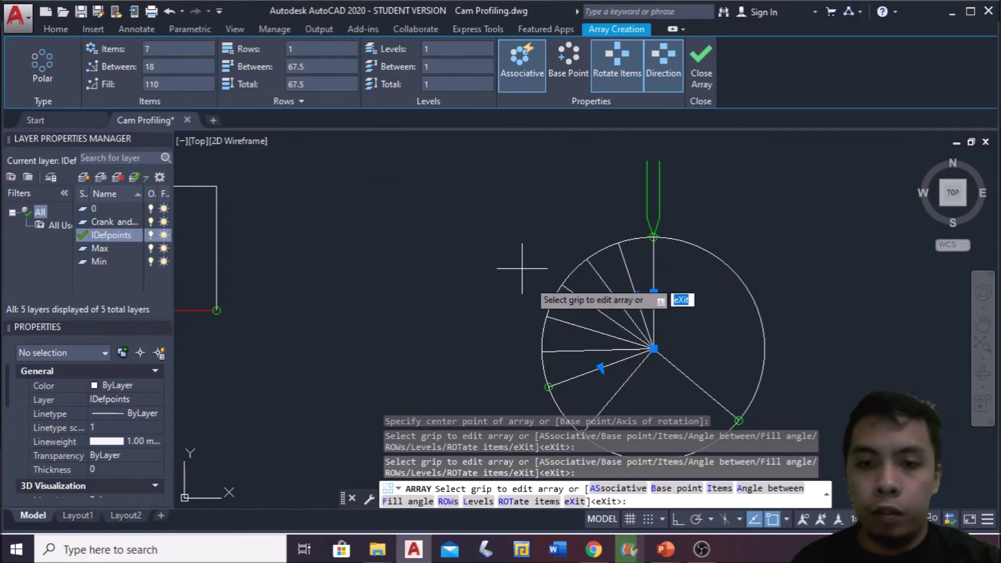
# Step: Create a polar array of the marked radius line at the start of the return sector about the base circle's center
pyautogui.click(701, 62)
pyautogui.moveTo(629, 382)
pyautogui.mouseDown(button='middle')
pyautogui.moveTo(600, 275)
pyautogui.moveTo(596, 344)
pyautogui.mouseUp(button='middle')
pyautogui.scroll(2, 596, 346)
pyautogui.click(601, 348)
pyautogui.click(577, 315)
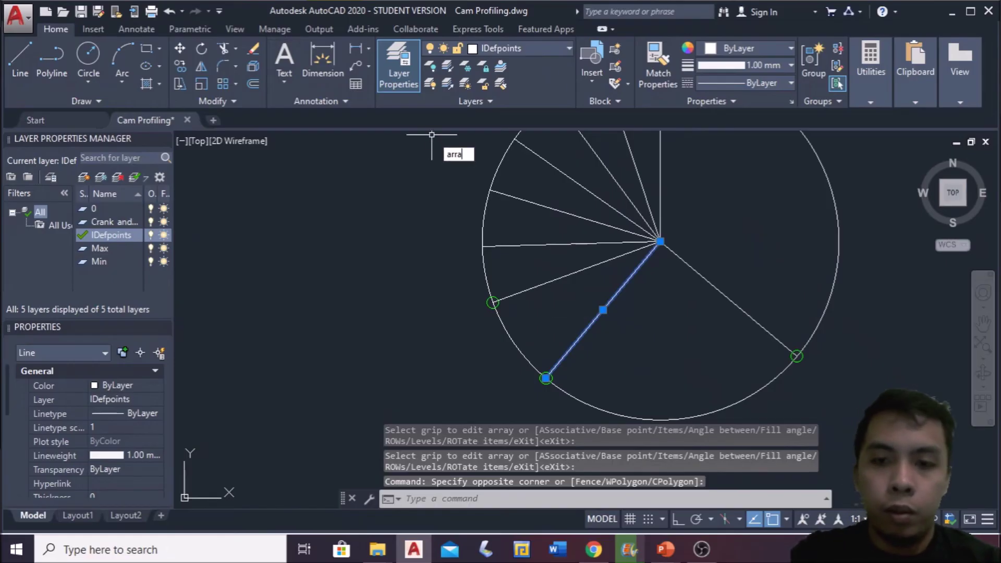
pyautogui.write('arra')
pyautogui.press('Return')
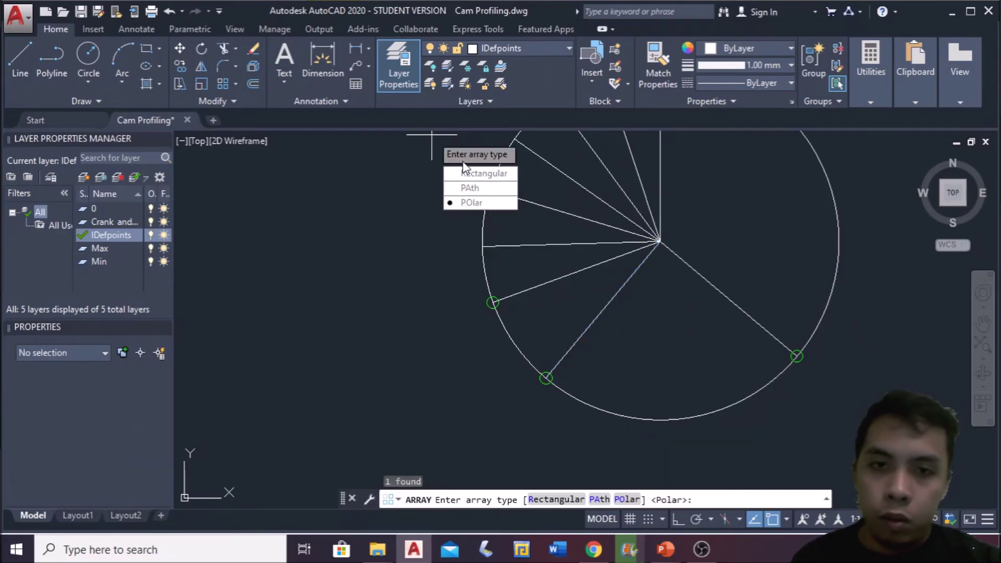
pyautogui.press('Return')
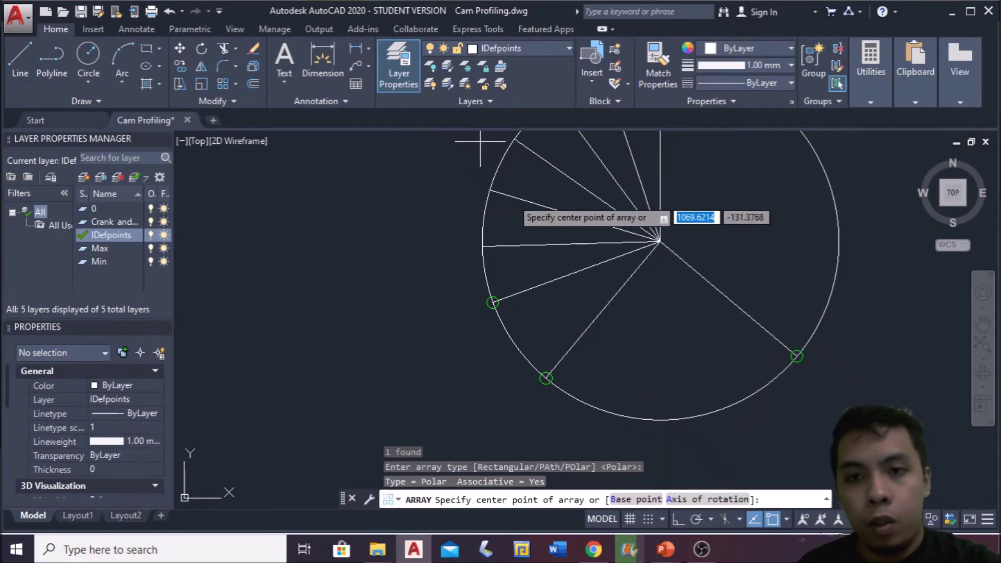
pyautogui.click(660, 241)
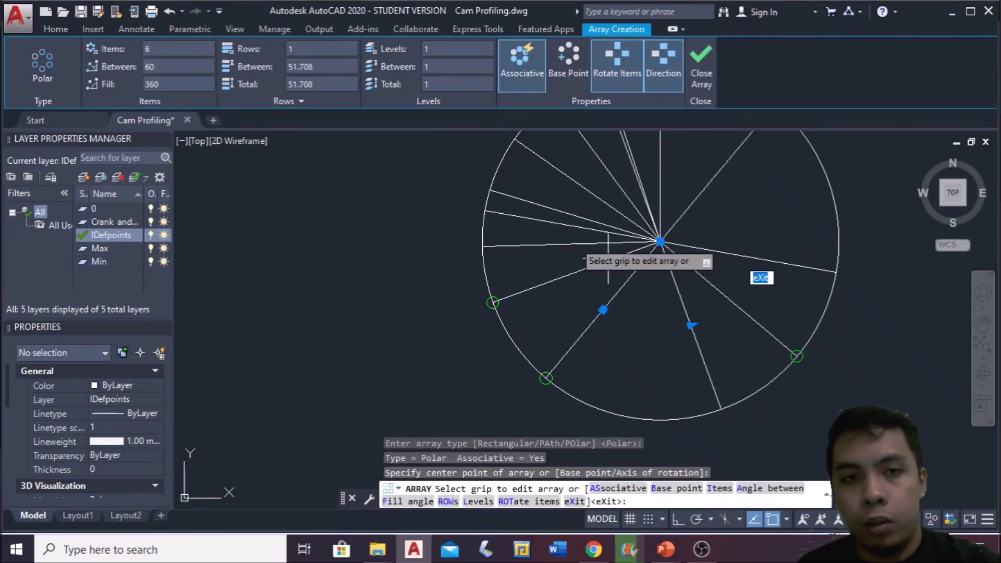
# Step: Set the polar array of the return sector's radius line to 7 items over a 90° fill angle
pyautogui.write('7')
pyautogui.click(167, 84)
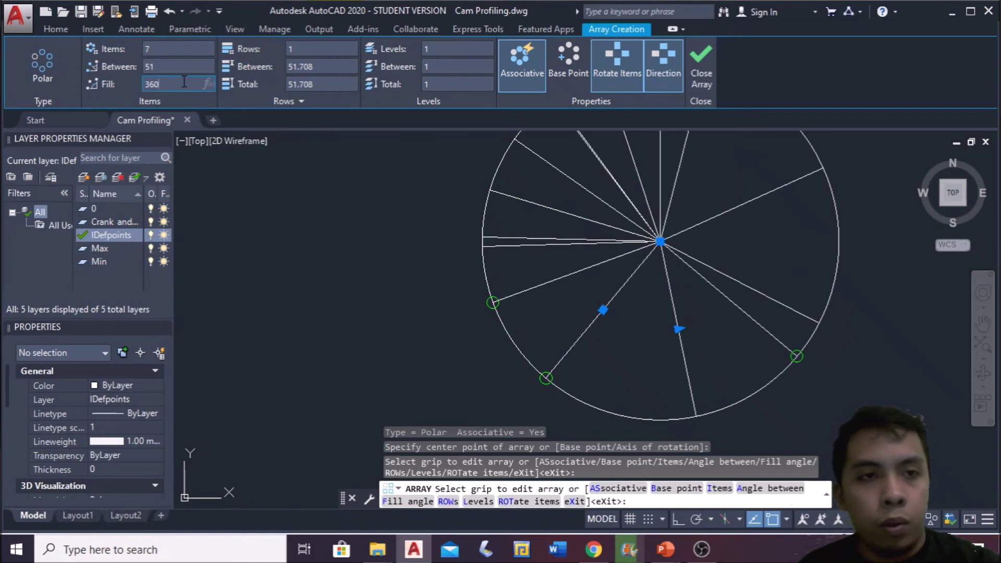
pyautogui.write('90')
pyautogui.press('Return')
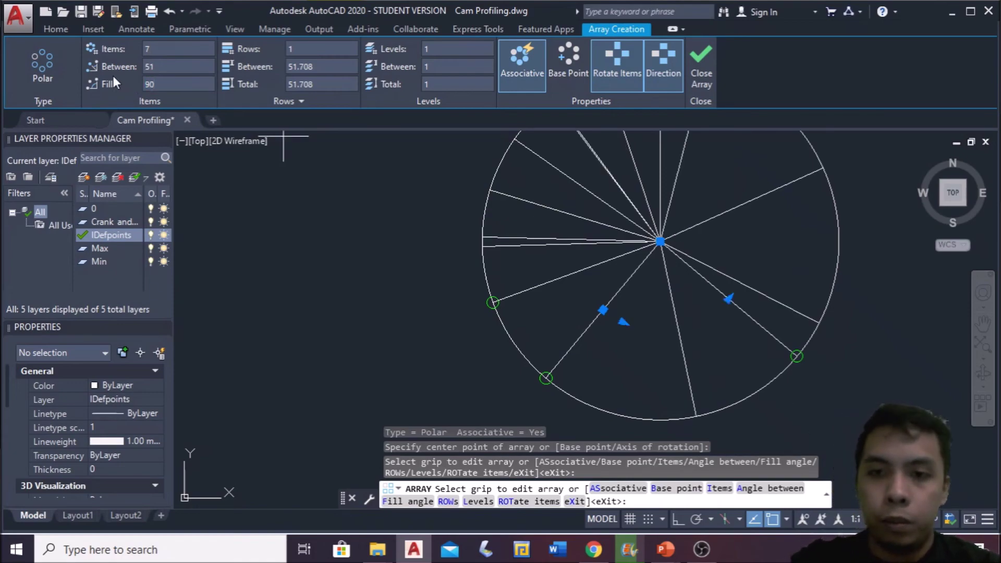
pyautogui.click(701, 73)
pyautogui.scroll(-2, 750, 284)
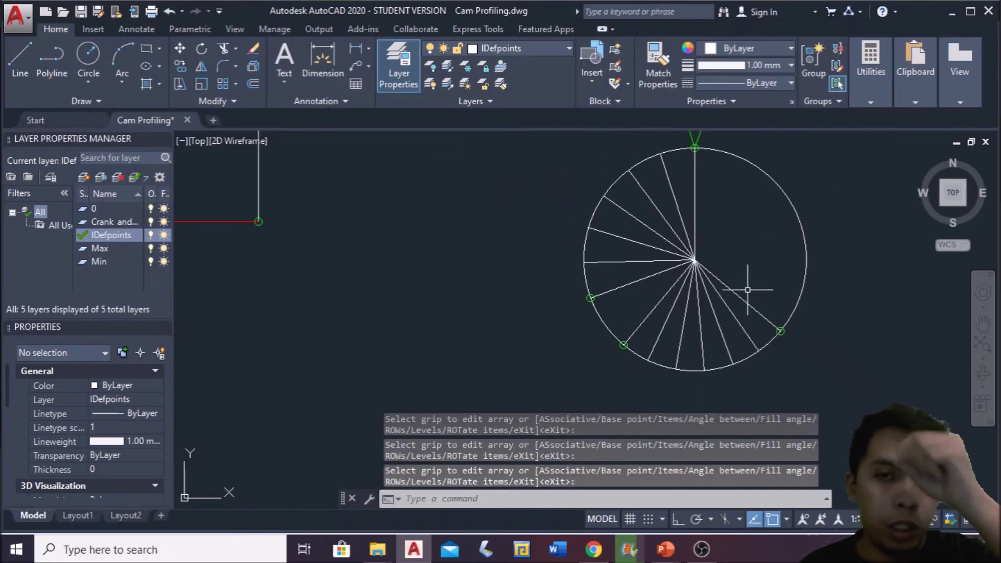
# Step: Examine how the yellow displacement lines of the diagram correspond to the arrayed radius lines on the base circle
pyautogui.moveTo(531, 229); pyautogui.dragTo(745, 260, button='middle')
pyautogui.moveTo(304, 293)
pyautogui.mouseDown(button='middle')
pyautogui.moveTo(638, 358)
pyautogui.moveTo(228, 348)
pyautogui.mouseUp(button='middle')
pyautogui.moveTo(398, 355); pyautogui.dragTo(556, 386, button='middle')
pyautogui.moveTo(425, 385); pyautogui.dragTo(240, 380, button='middle')
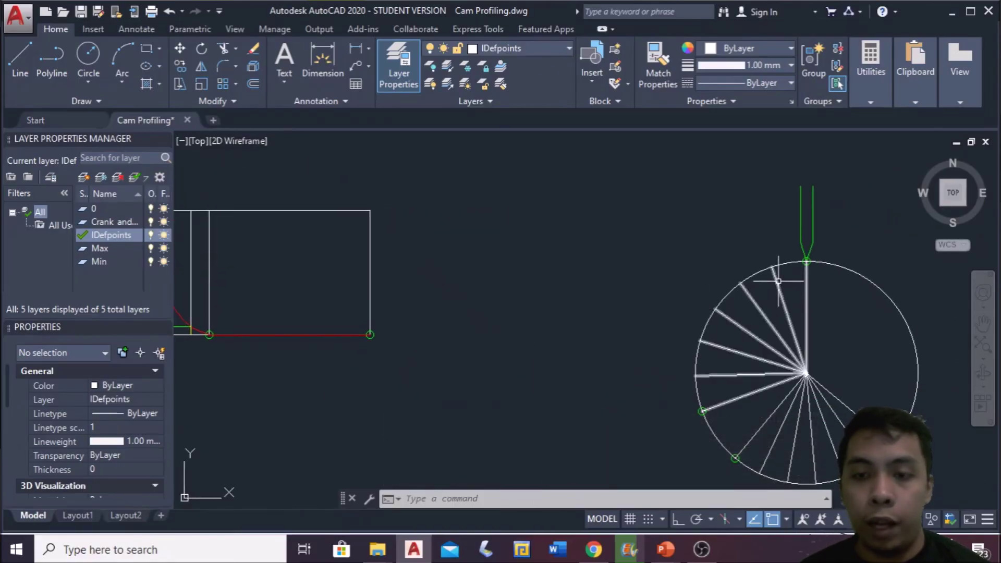
pyautogui.moveTo(584, 255)
pyautogui.mouseDown(button='middle')
pyautogui.moveTo(739, 235)
pyautogui.moveTo(560, 270)
pyautogui.mouseUp(button='middle')
pyautogui.moveTo(597, 299); pyautogui.dragTo(896, 283, button='middle')
pyautogui.moveTo(412, 269); pyautogui.dragTo(694, 268, button='middle')
pyautogui.moveTo(692, 265)
pyautogui.mouseDown(button='middle')
pyautogui.moveTo(362, 264)
pyautogui.moveTo(617, 259)
pyautogui.mouseUp(button='middle')
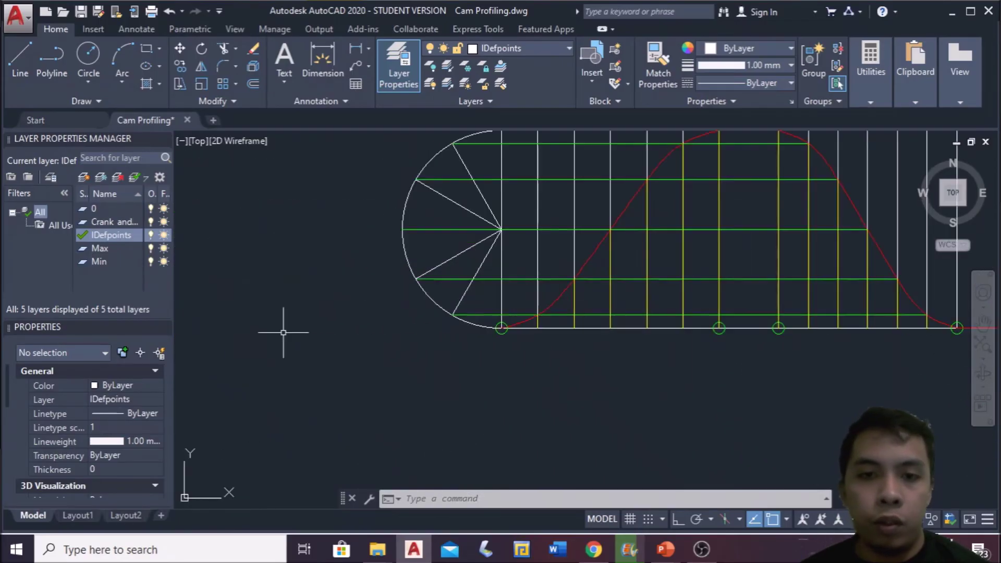
pyautogui.scroll(4, 326, 313)
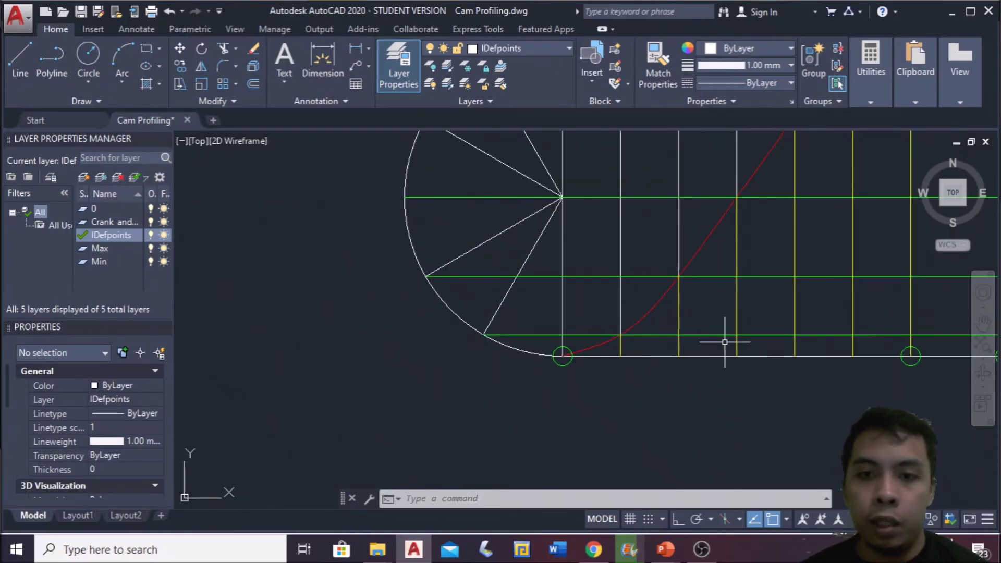
pyautogui.scroll(-4, 680, 349)
pyautogui.moveTo(815, 392); pyautogui.dragTo(365, 336, button='middle')
pyautogui.scroll(-2, 637, 347)
pyautogui.moveTo(802, 342); pyautogui.dragTo(651, 390, button='middle')
pyautogui.scroll(2, 844, 330)
pyautogui.moveTo(470, 250); pyautogui.dragTo(695, 250, button='middle')
pyautogui.moveTo(257, 266); pyautogui.dragTo(500, 270, button='middle')
# Step: Move all the yellow displacement lines of the rise and return from the diagram to the free space above the base circle
pyautogui.scroll(2, 368, 315)
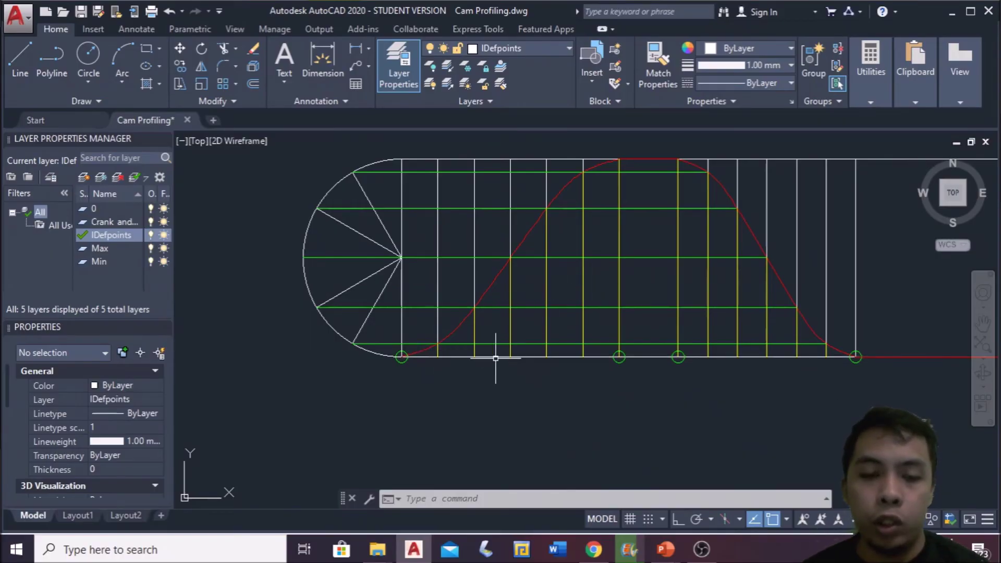
pyautogui.scroll(2, 422, 359)
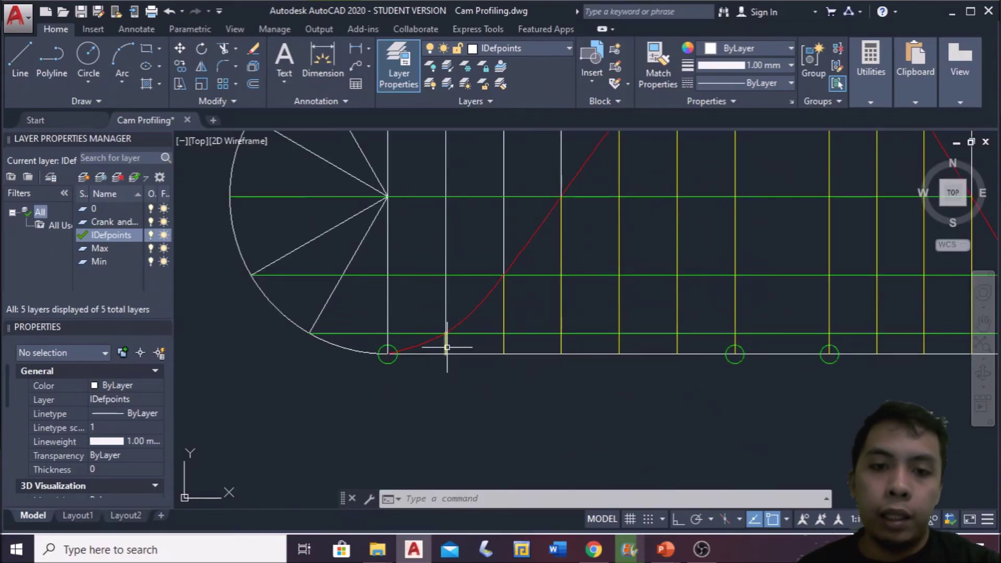
pyautogui.click(446, 346)
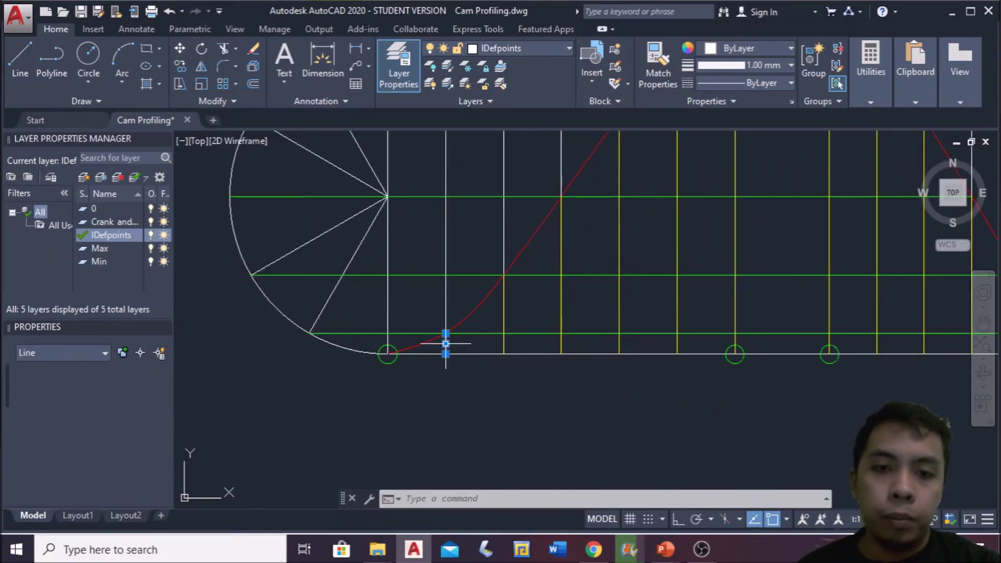
pyautogui.click(504, 319)
pyautogui.click(561, 313)
pyautogui.click(618, 316)
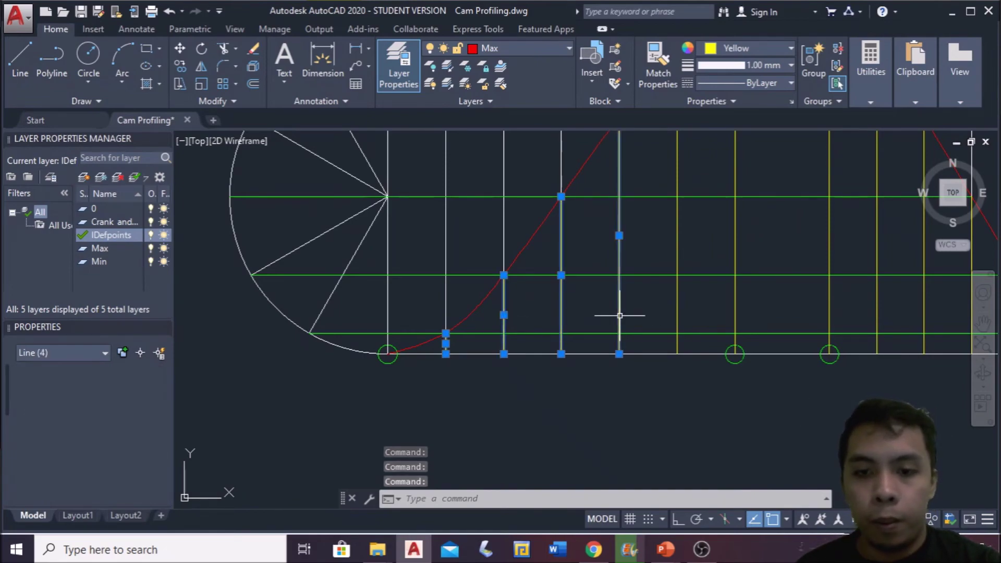
pyautogui.click(677, 317)
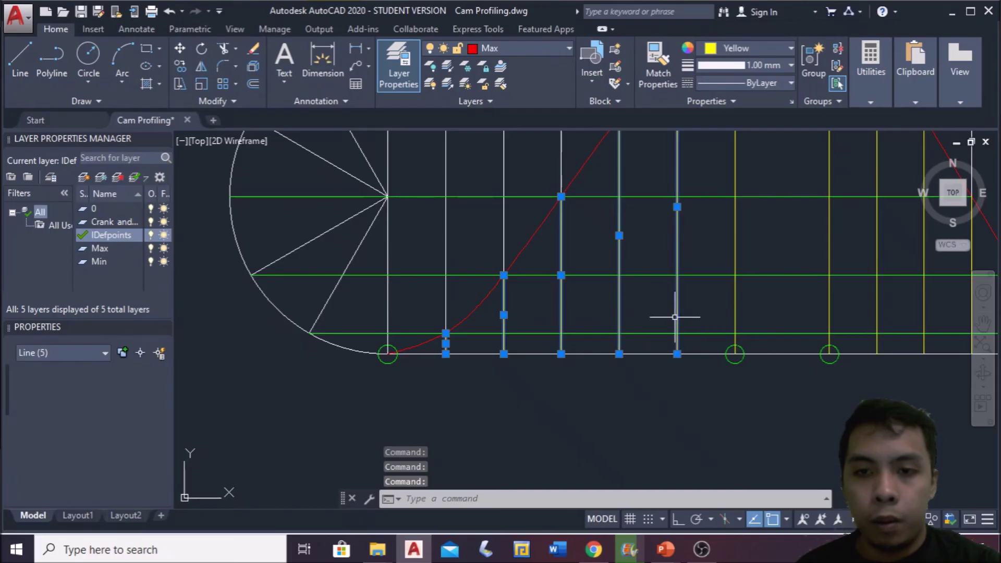
pyautogui.click(734, 310)
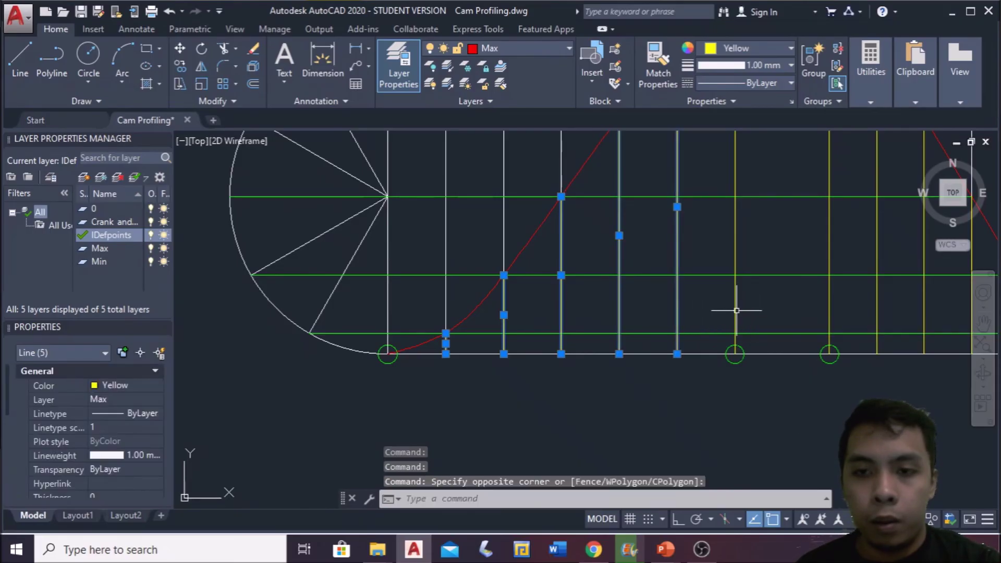
pyautogui.click(735, 305)
pyautogui.moveTo(735, 305); pyautogui.dragTo(691, 350, button='middle')
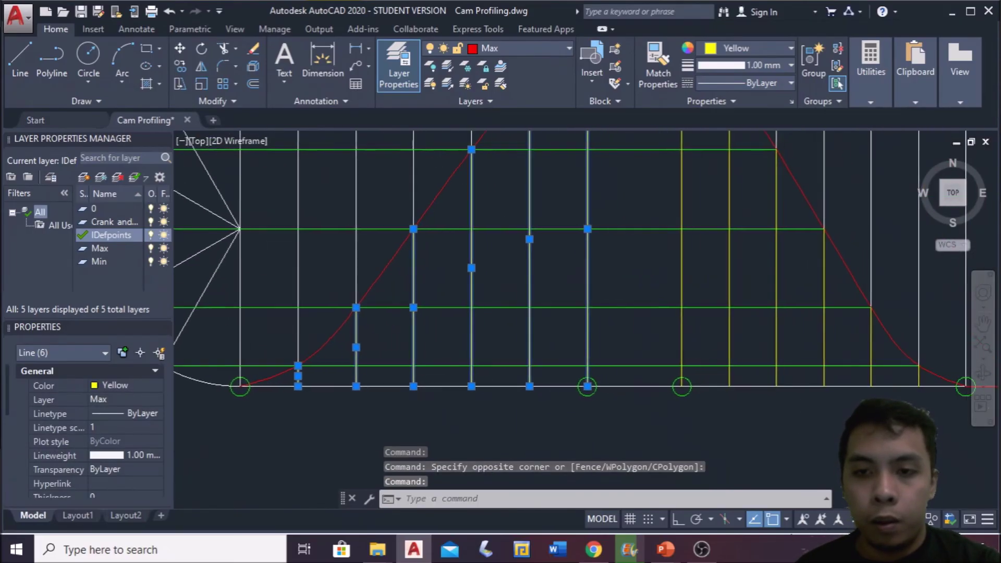
pyautogui.click(681, 340)
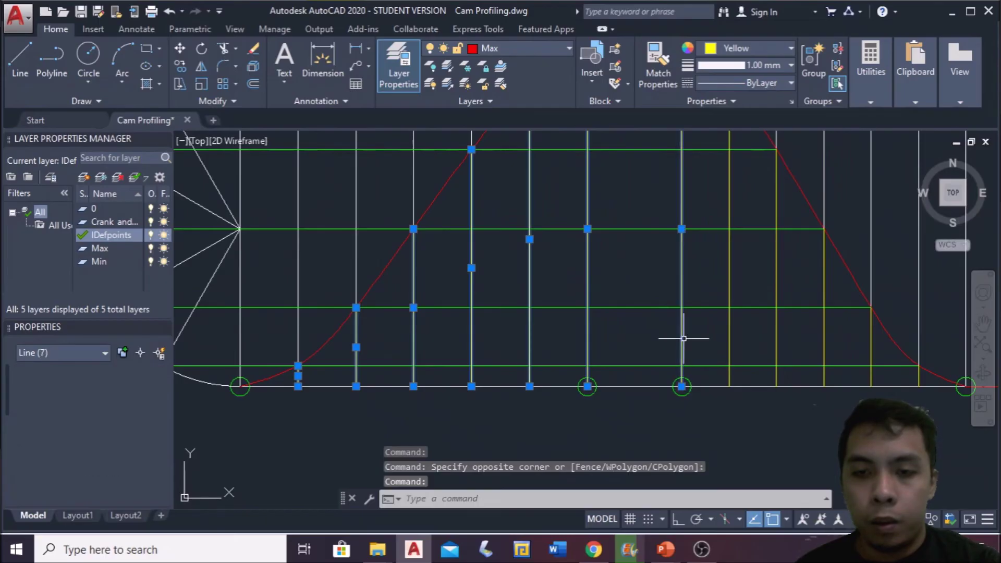
pyautogui.click(729, 338)
pyautogui.click(776, 338)
pyautogui.click(821, 343)
pyautogui.click(825, 345)
pyautogui.click(824, 345)
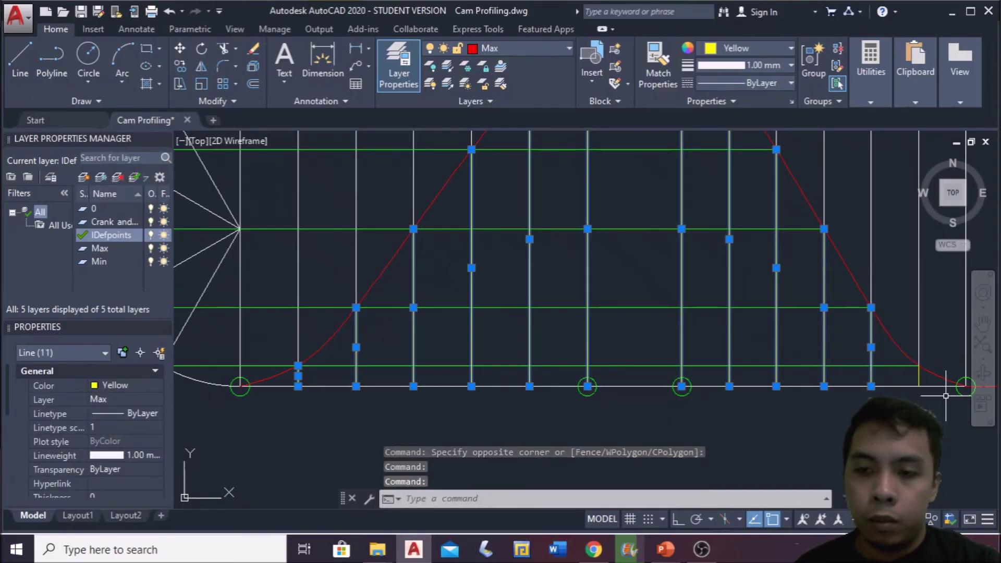
pyautogui.scroll(2, 904, 372)
pyautogui.write('m')
pyautogui.press('Return')
pyautogui.click(896, 372)
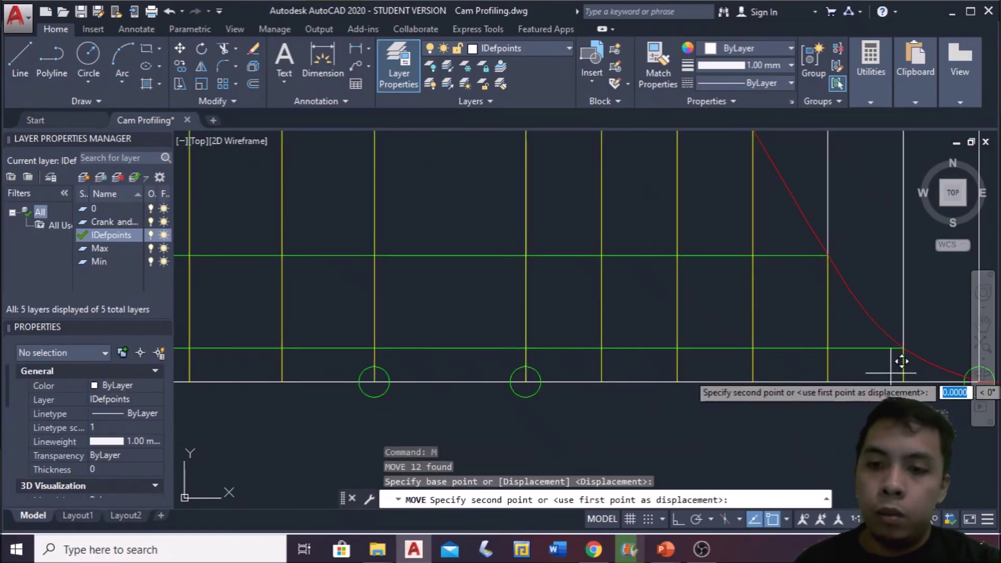
pyautogui.scroll(-5, 900, 358)
pyautogui.moveTo(612, 353); pyautogui.dragTo(446, 385, button='middle')
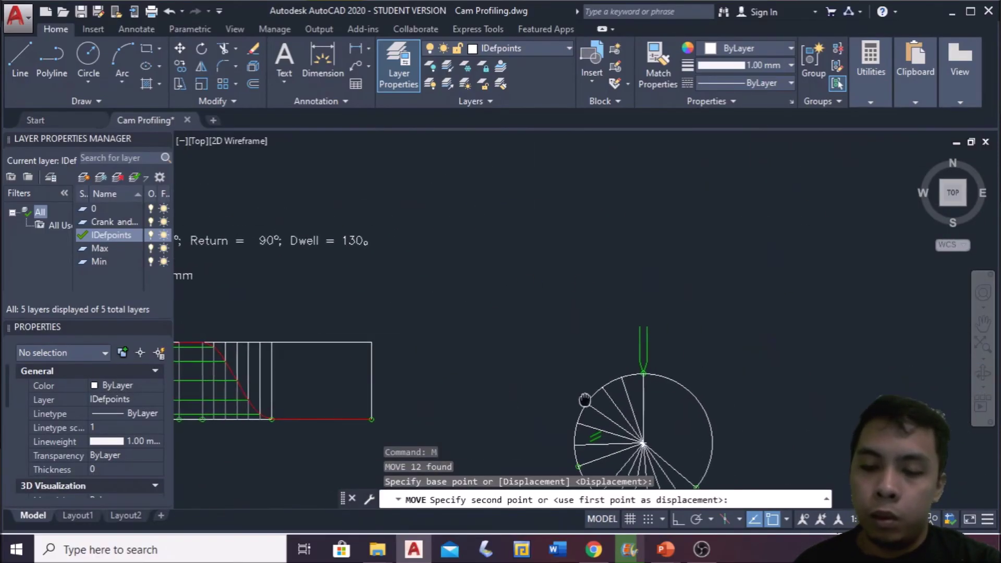
pyautogui.press('Escape')
# Step: Move the shortest rise line by its lower end onto the base circle endpoint of the first rise radius beside the follower
pyautogui.scroll(4, 518, 232)
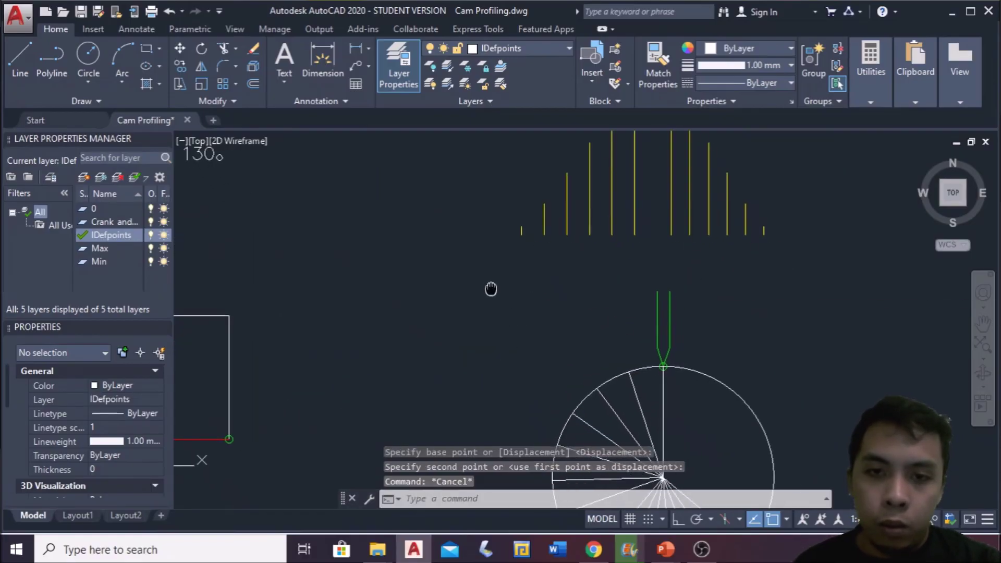
pyautogui.click(527, 244)
pyautogui.click(506, 209)
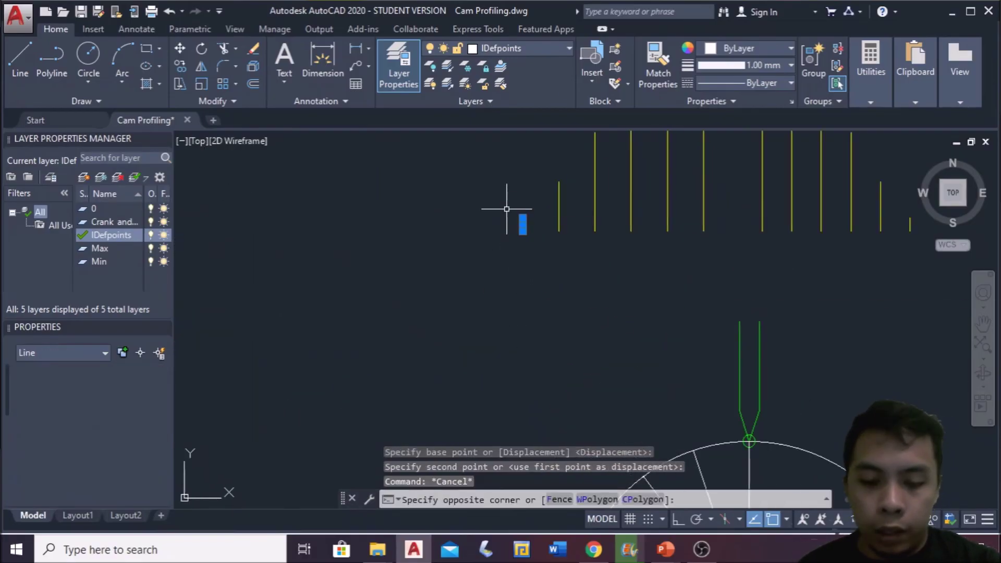
pyautogui.write('m')
pyautogui.press('Return')
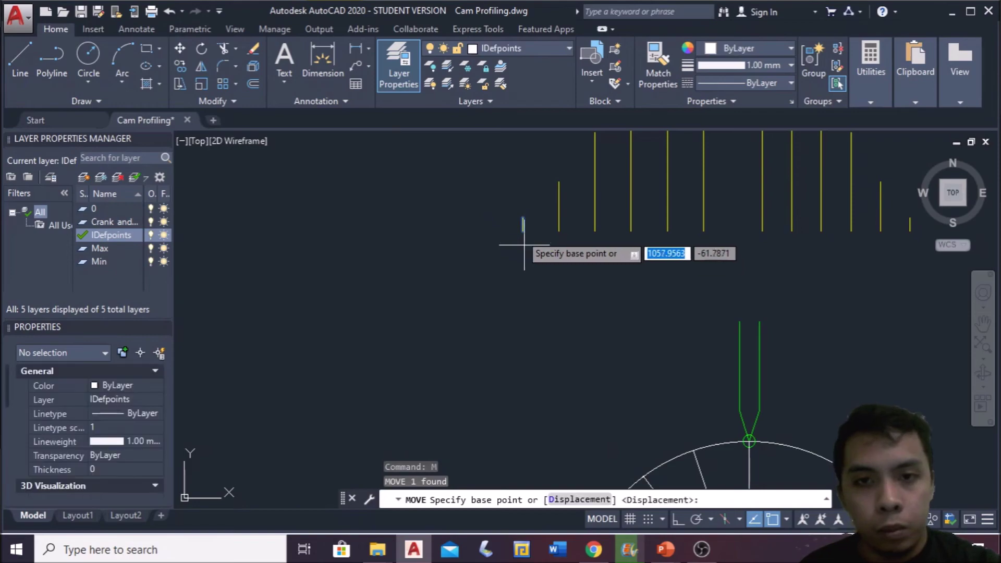
pyautogui.click(526, 219)
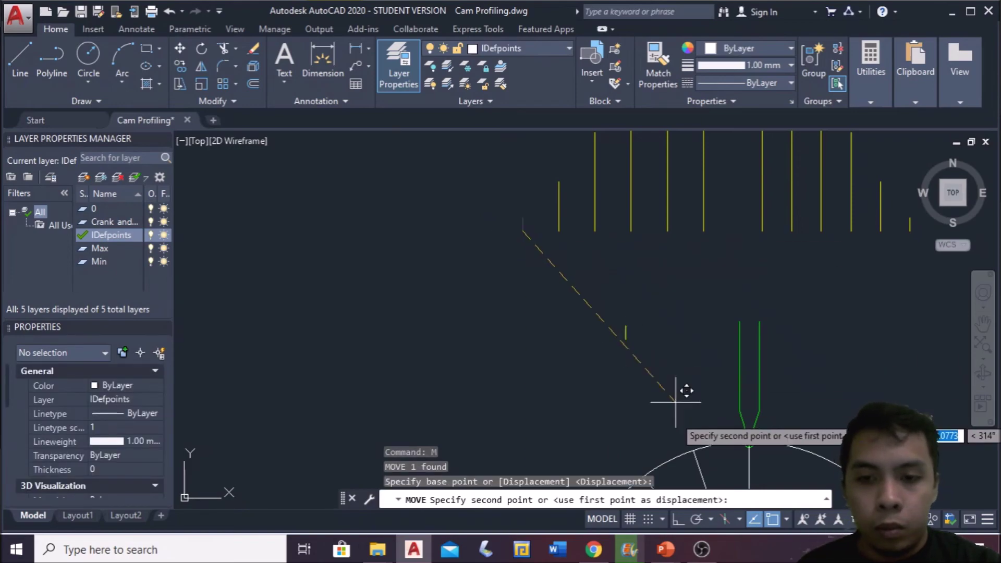
pyautogui.click(695, 447)
pyautogui.moveTo(675, 378); pyautogui.dragTo(674, 372, button='middle')
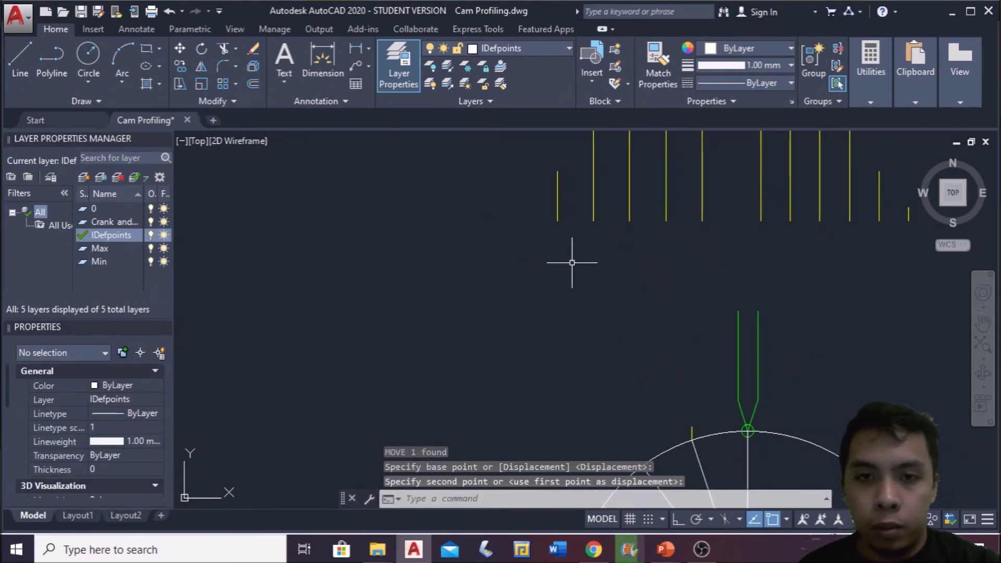
# Step: Place the remaining yellow displacement lines at the outer ends of their radius lines and rotate each in line with its radius
pyautogui.press('Return')
pyautogui.scroll(-3, 577, 266)
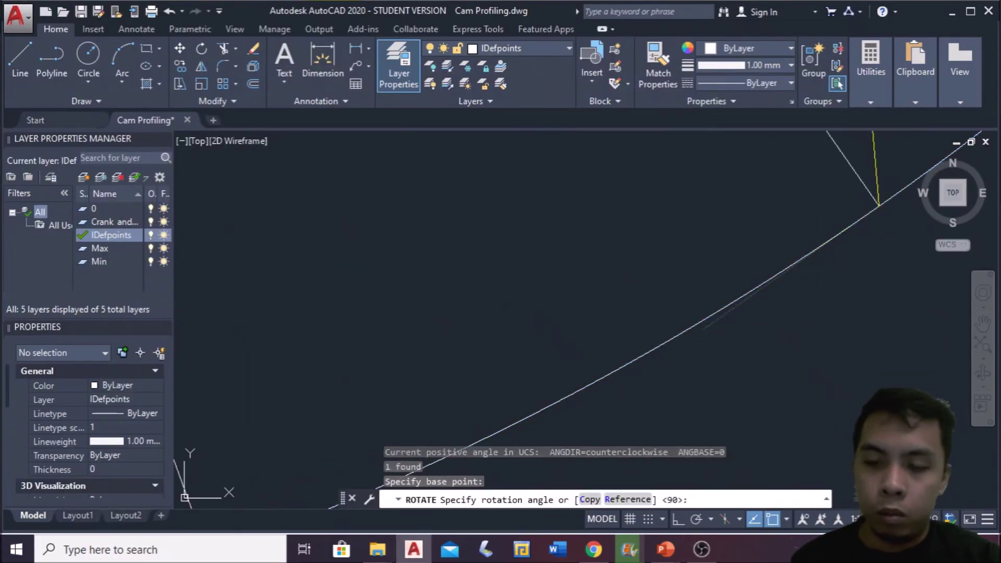
pyautogui.press('Return')
pyautogui.scroll(-14, 766, 386)
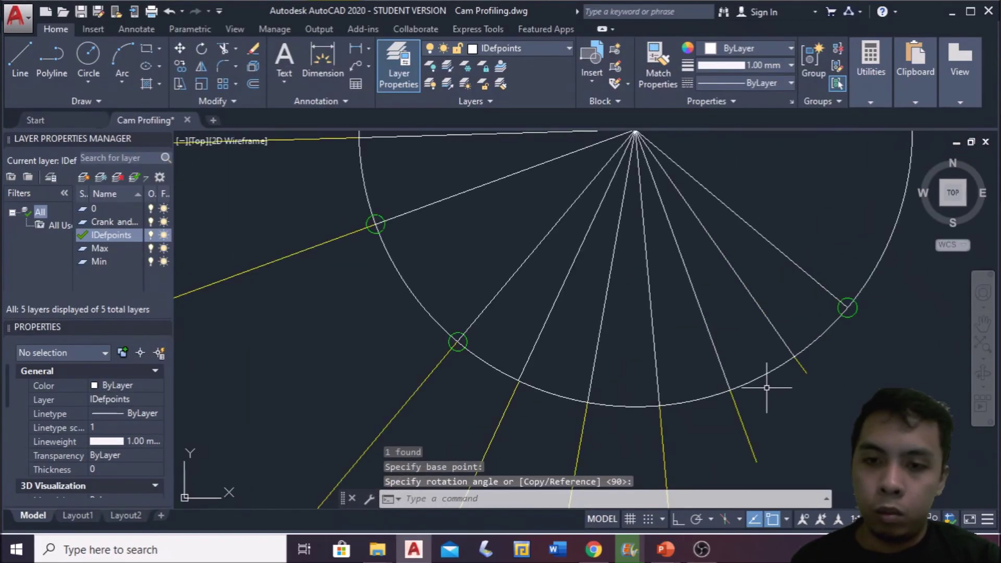
pyautogui.moveTo(688, 399); pyautogui.dragTo(723, 373, button='middle')
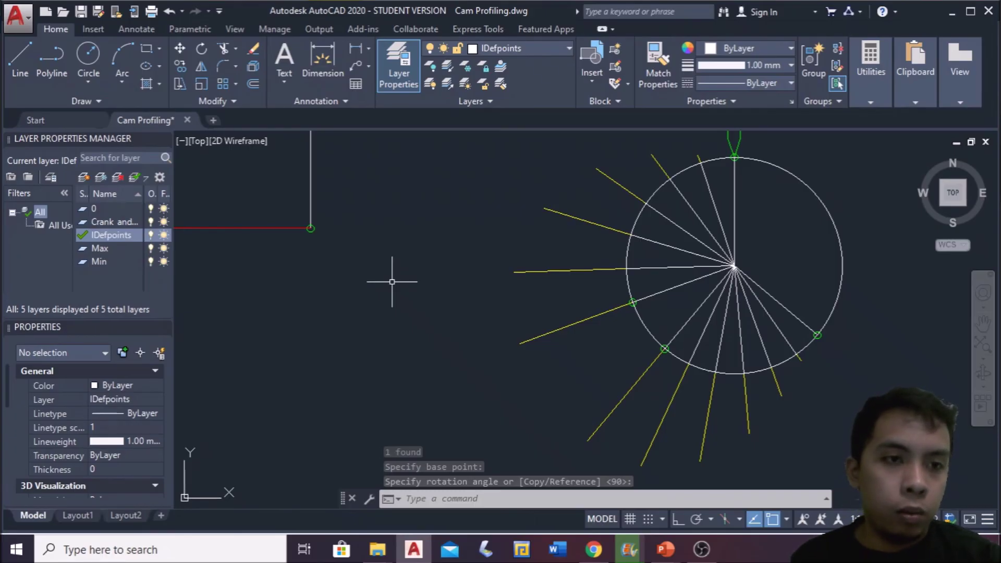
pyautogui.press('Escape')
# Step: Make Max the current layer for drawing the cam profile
pyautogui.scroll(-2, 302, 219)
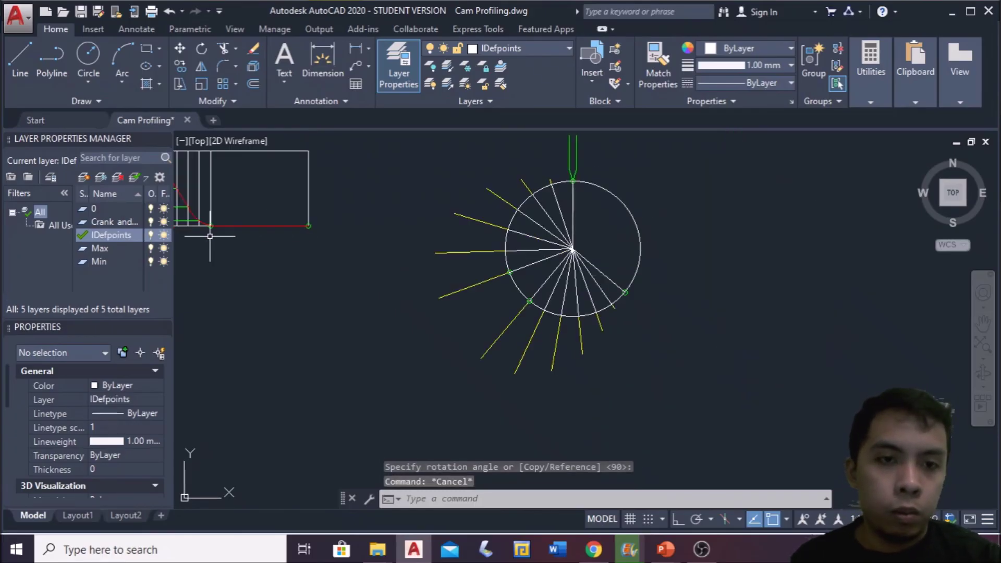
pyautogui.doubleClick(101, 247)
pyautogui.moveTo(443, 265); pyautogui.dragTo(545, 281, button='middle')
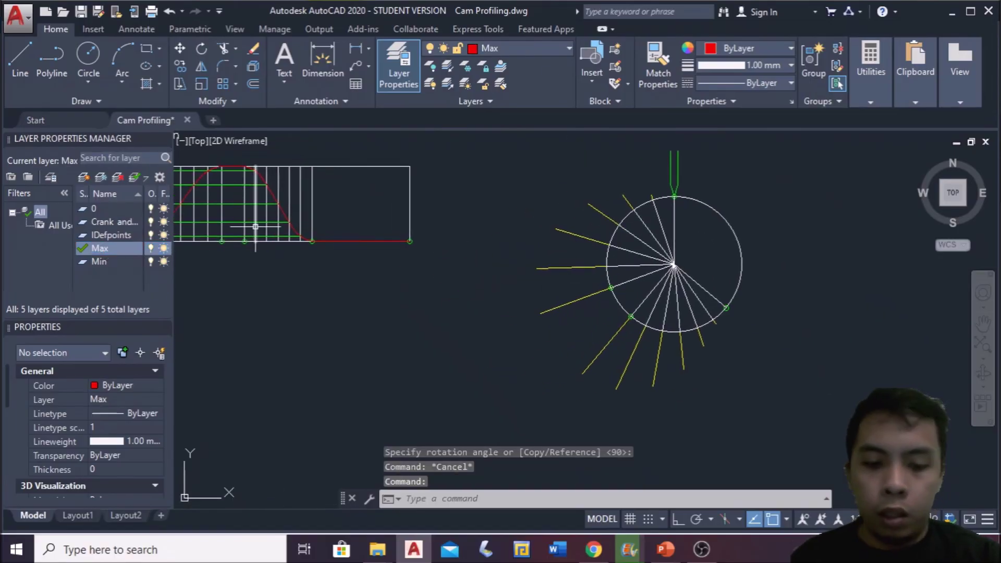
# Step: Draw a spline from the follower tip on the base circle through the outer ends of the six rise displacement lines
pyautogui.write('spline')
pyautogui.press('Return')
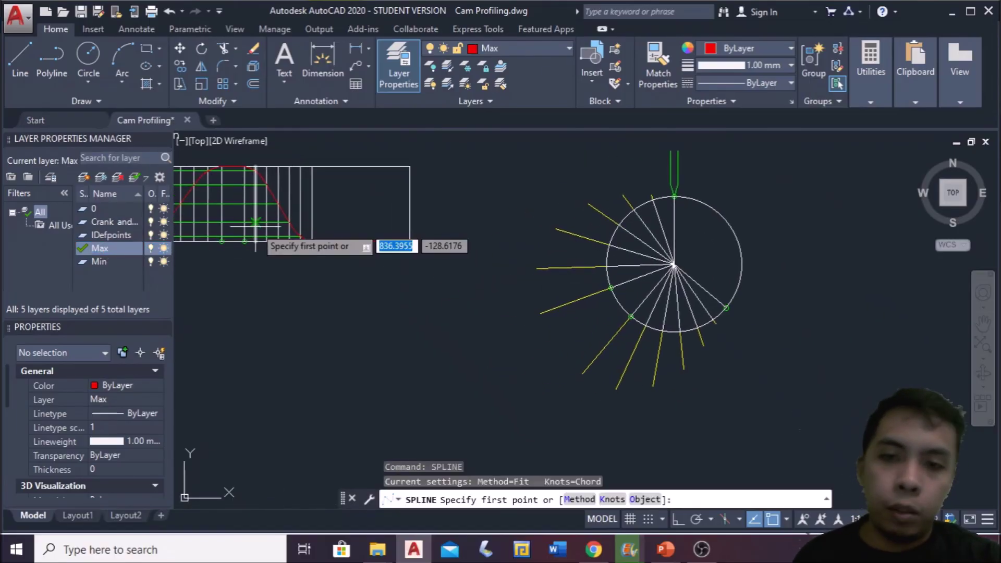
pyautogui.scroll(4, 662, 197)
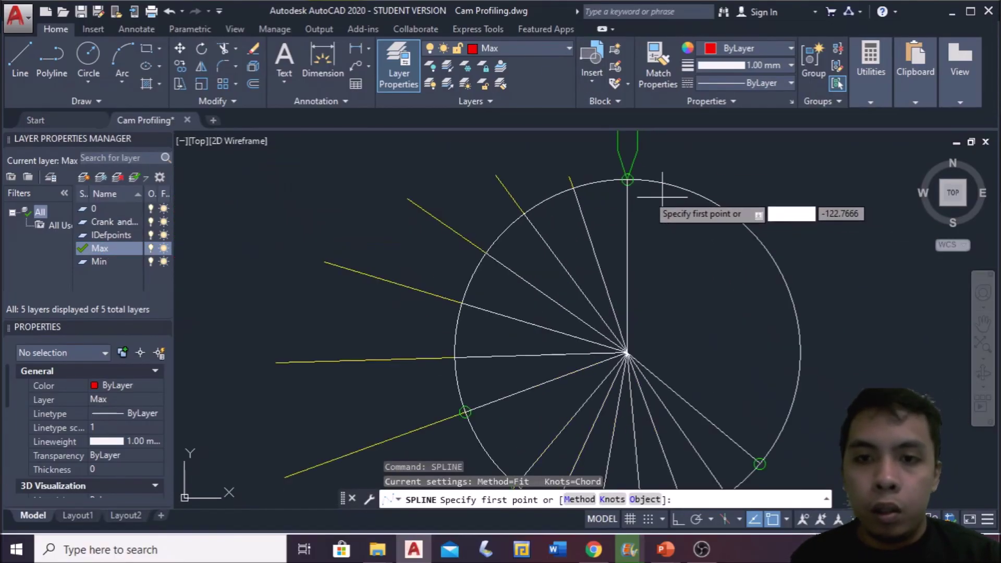
pyautogui.click(629, 180)
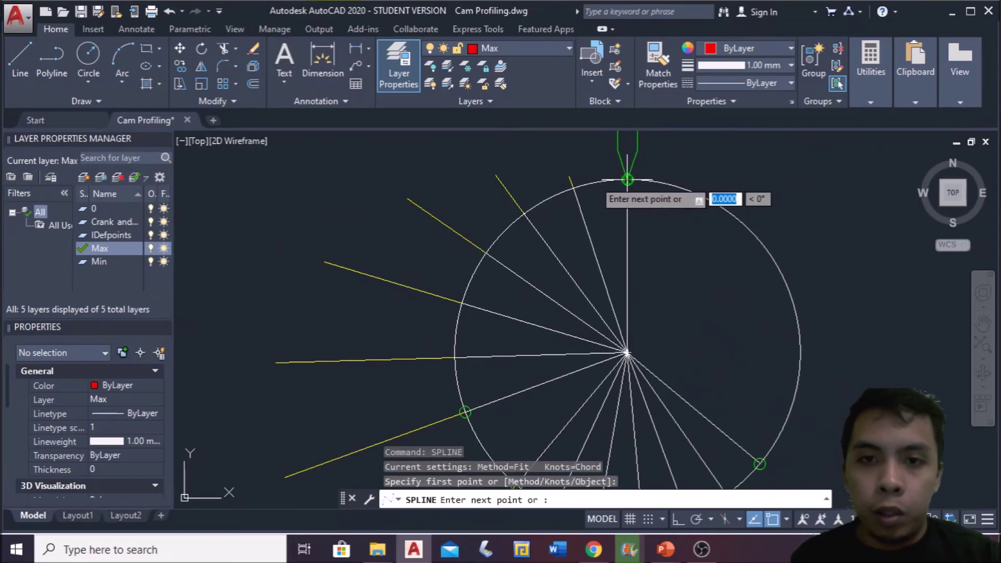
pyautogui.click(570, 179)
pyautogui.scroll(3, 570, 179)
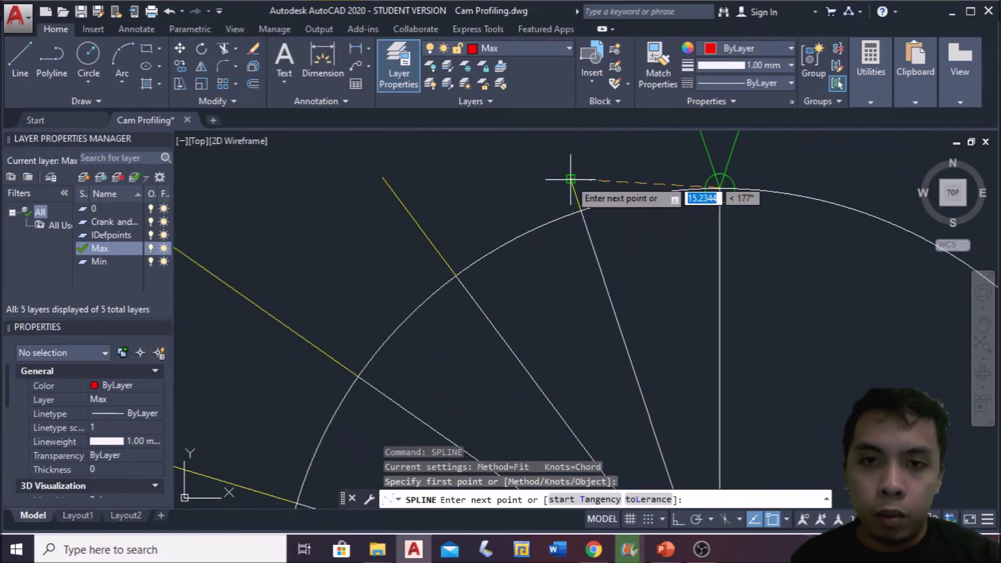
pyautogui.click(383, 174)
pyautogui.moveTo(391, 201); pyautogui.dragTo(510, 215, button='middle')
pyautogui.click(526, 223)
pyautogui.moveTo(322, 368); pyautogui.dragTo(331, 270, button='middle')
pyautogui.click(326, 288)
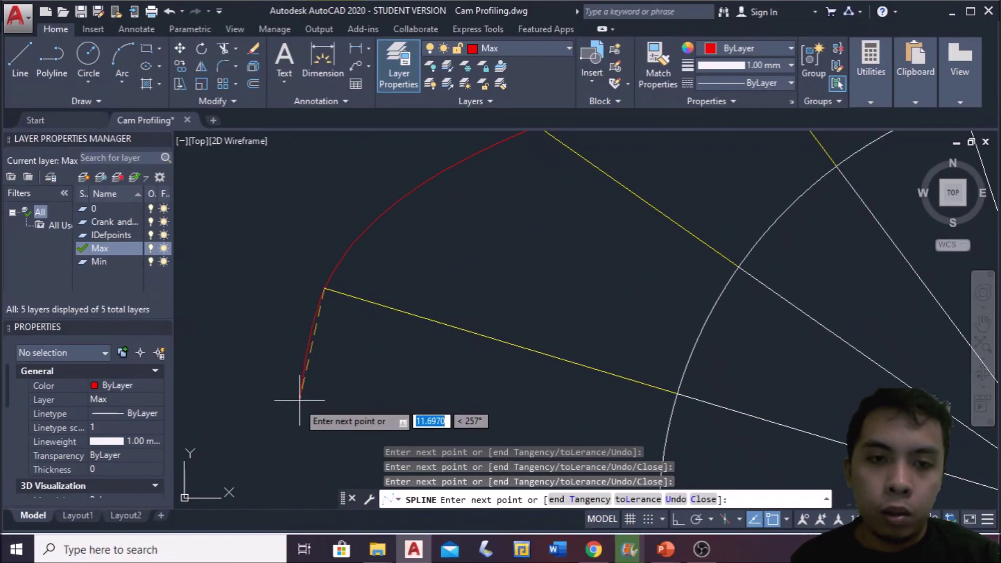
pyautogui.moveTo(299, 401); pyautogui.dragTo(365, 141, button='middle')
pyautogui.click(268, 283)
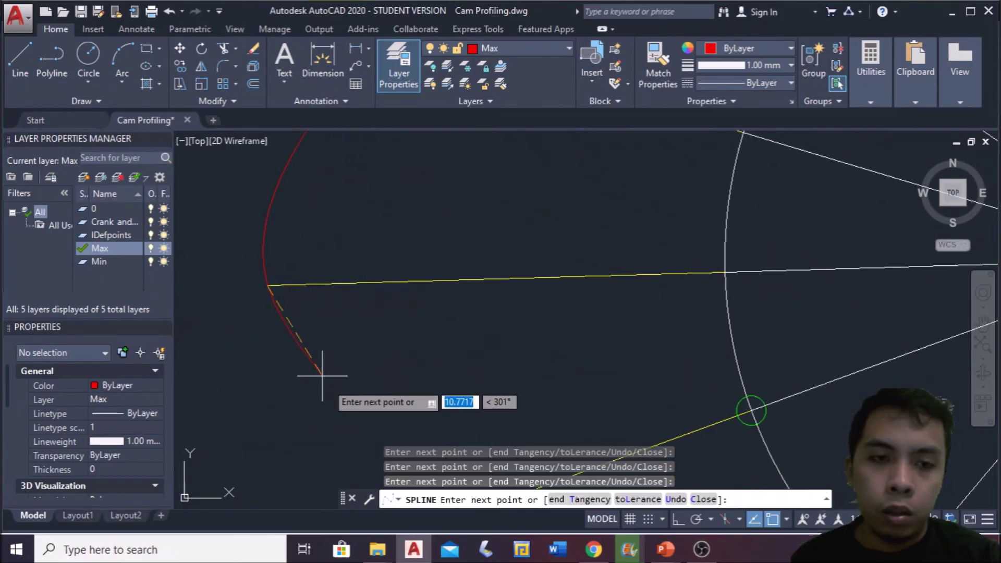
pyautogui.moveTo(331, 380); pyautogui.dragTo(339, 135, button='middle')
pyautogui.click(298, 334)
# Step: Continue the spline across the dwell through the outer ends of the return lines and finish it on the base circle where the return ends
pyautogui.moveTo(496, 389); pyautogui.dragTo(379, 55, button='middle')
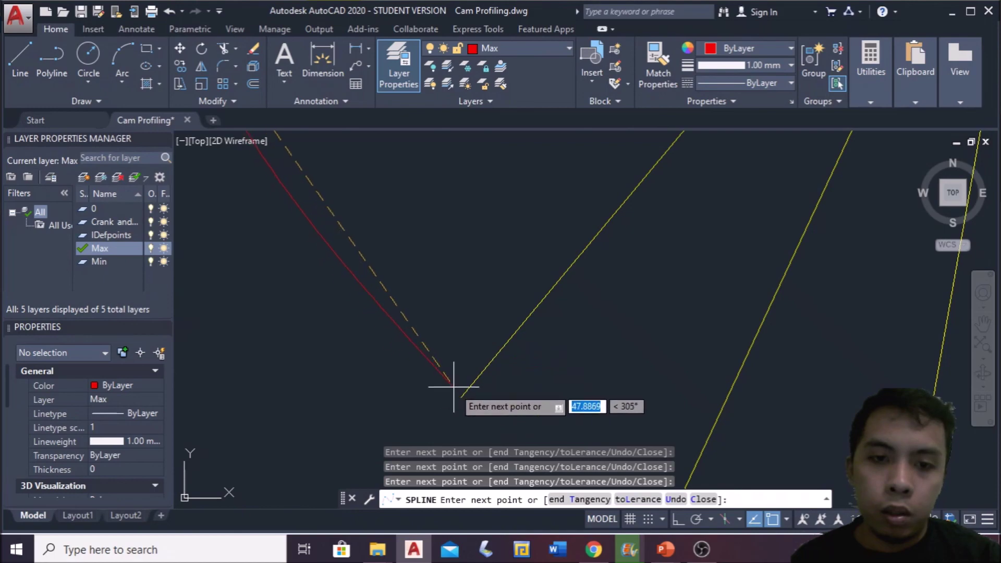
pyautogui.click(461, 395)
pyautogui.moveTo(664, 424); pyautogui.dragTo(554, 114, button='middle')
pyautogui.moveTo(729, 235); pyautogui.dragTo(515, 353, button='middle')
pyautogui.click(596, 288)
pyautogui.moveTo(717, 252); pyautogui.dragTo(552, 381, button='middle')
pyautogui.click(632, 302)
pyautogui.moveTo(777, 163); pyautogui.dragTo(636, 310, button='middle')
pyautogui.click(624, 304)
pyautogui.moveTo(741, 267); pyautogui.dragTo(675, 444, button='middle')
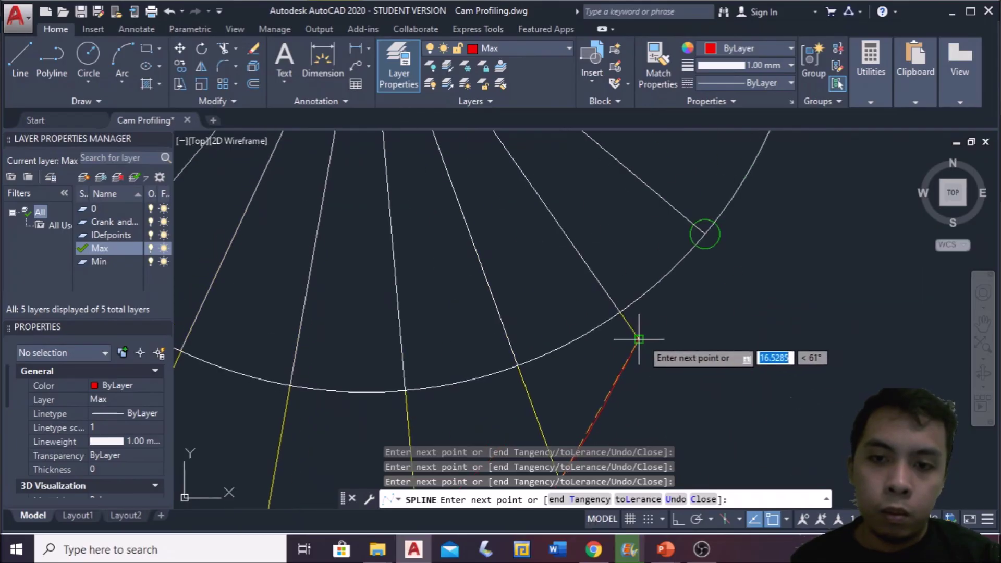
pyautogui.click(639, 339)
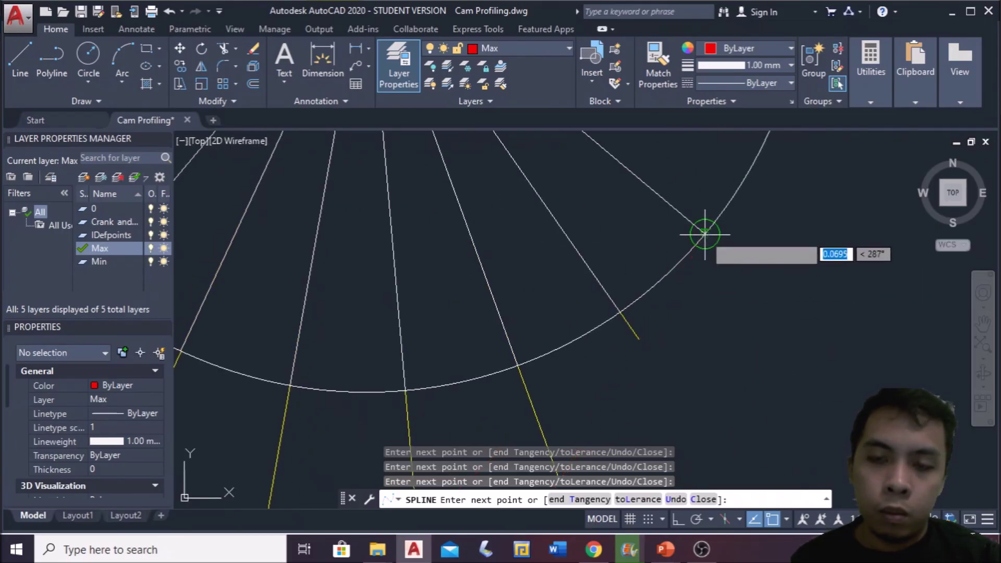
pyautogui.click(704, 233)
pyautogui.press('Return')
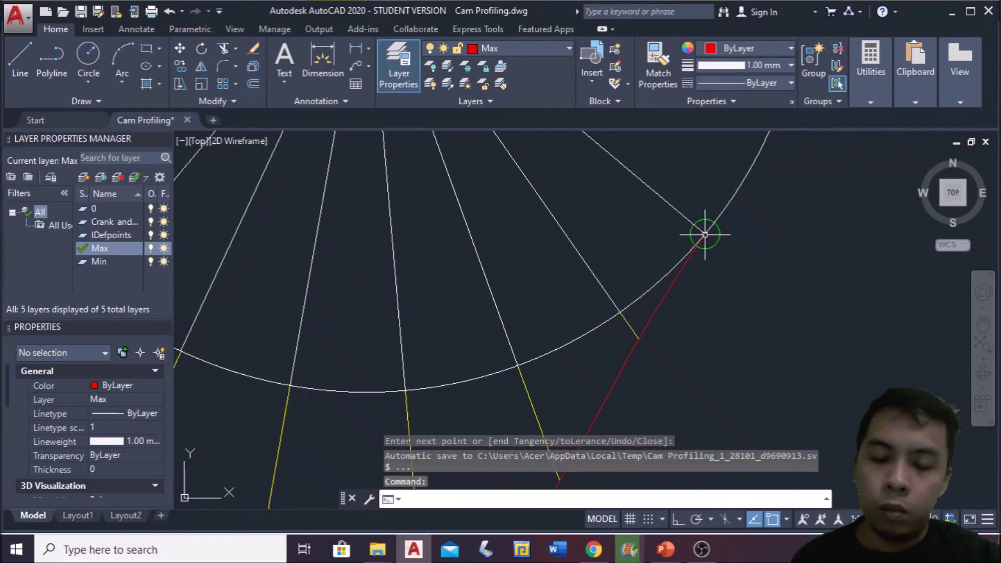
# Step: Examine the finished cam profile around the base circle and compare it with the displacement diagram and the given rise, dwell and return data
pyautogui.scroll(-3, 704, 233)
pyautogui.scroll(-5, 719, 273)
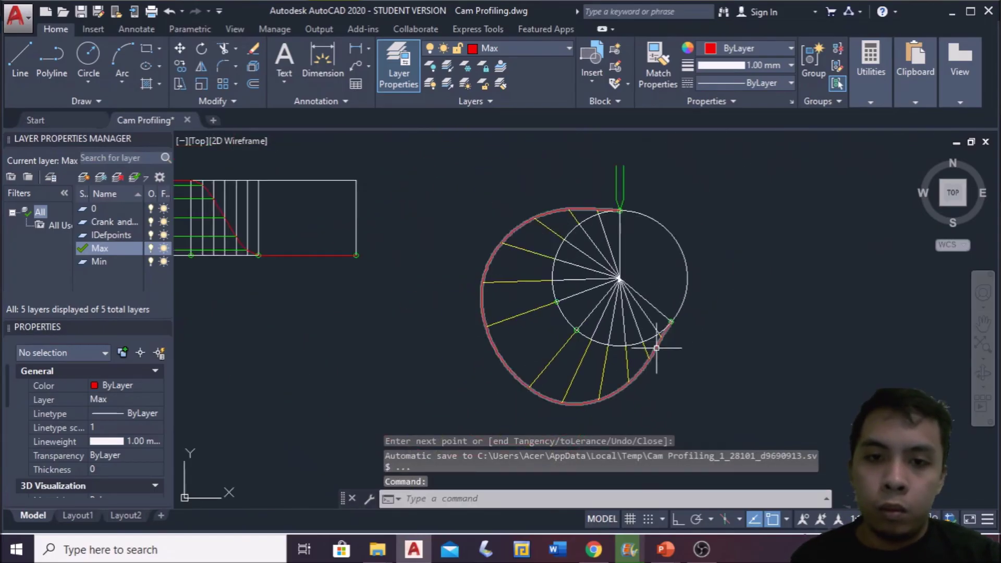
pyautogui.scroll(5, 653, 352)
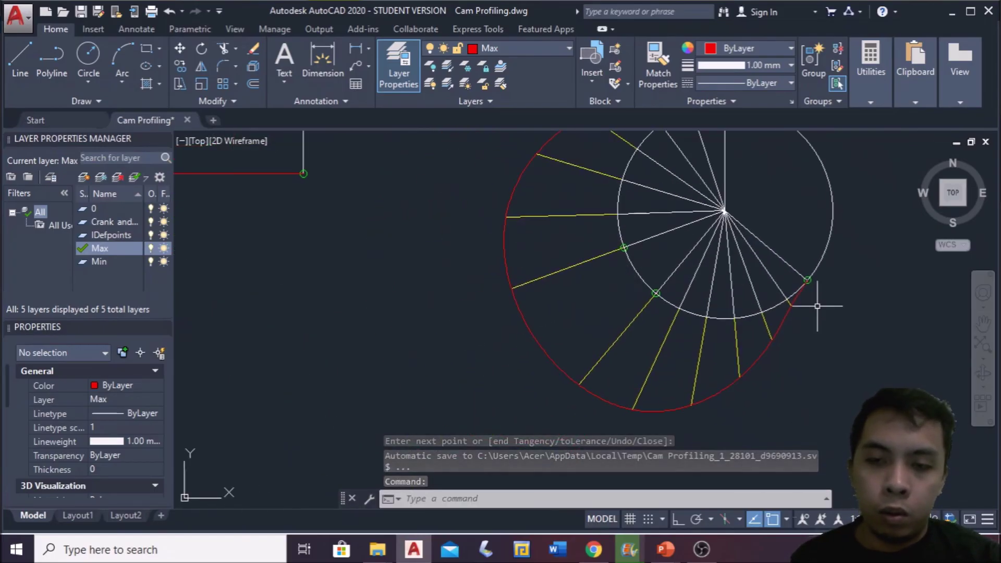
pyautogui.moveTo(746, 354)
pyautogui.mouseDown(button='middle')
pyautogui.moveTo(720, 329)
pyautogui.moveTo(577, 364)
pyautogui.moveTo(595, 403)
pyautogui.moveTo(694, 393)
pyautogui.mouseUp(button='middle')
pyautogui.scroll(-2, 692, 367)
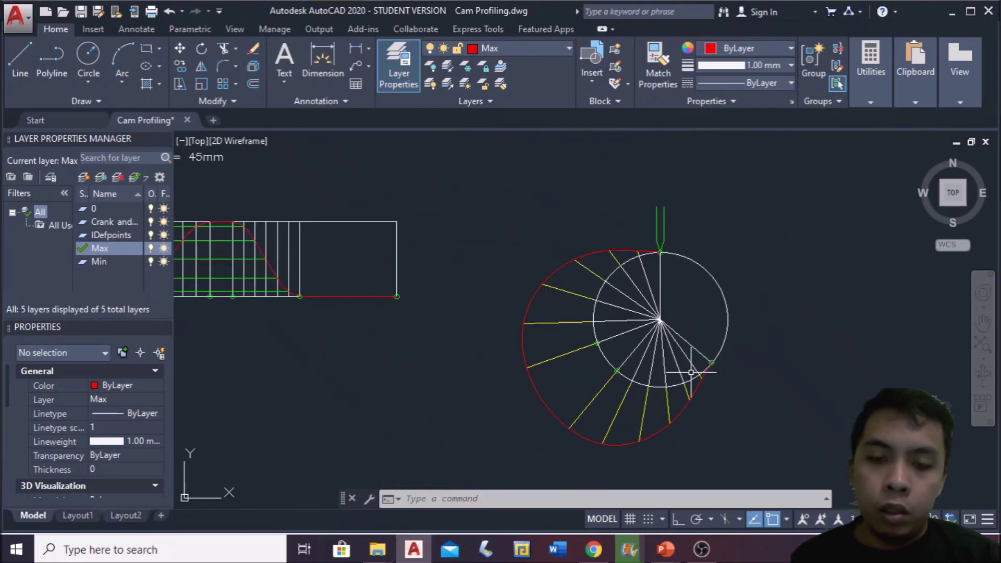
pyautogui.scroll(2, 703, 401)
pyautogui.moveTo(706, 409)
pyautogui.mouseDown(button='middle')
pyautogui.moveTo(750, 405)
pyautogui.moveTo(661, 339)
pyautogui.moveTo(739, 385)
pyautogui.mouseUp(button='middle')
pyautogui.scroll(-2, 750, 405)
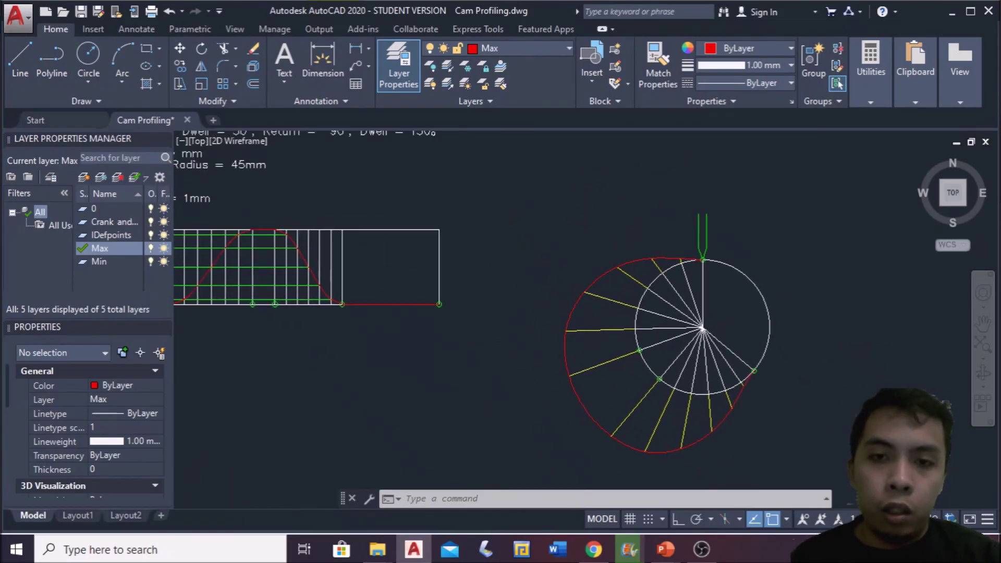
pyautogui.moveTo(585, 296); pyautogui.dragTo(587, 313, button='middle')
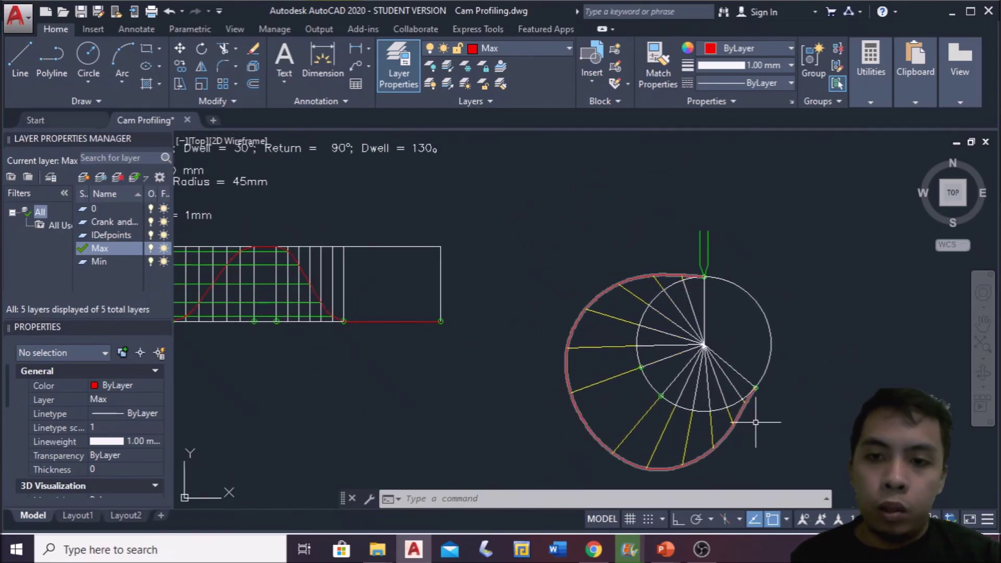
pyautogui.moveTo(759, 415); pyautogui.dragTo(732, 374, button='middle')
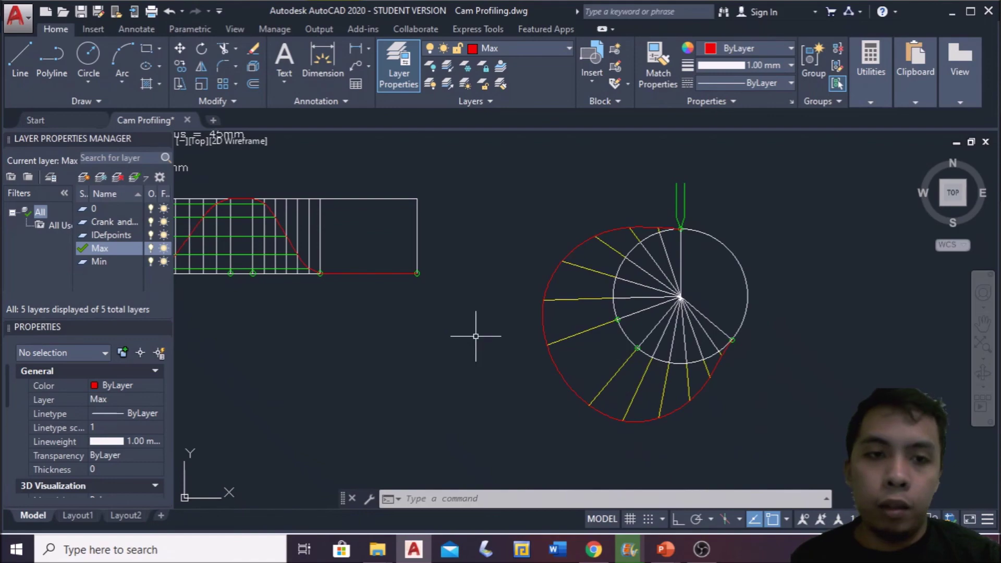
pyautogui.moveTo(475, 337); pyautogui.dragTo(566, 390, button='middle')
pyautogui.moveTo(507, 293); pyautogui.dragTo(621, 342, button='middle')
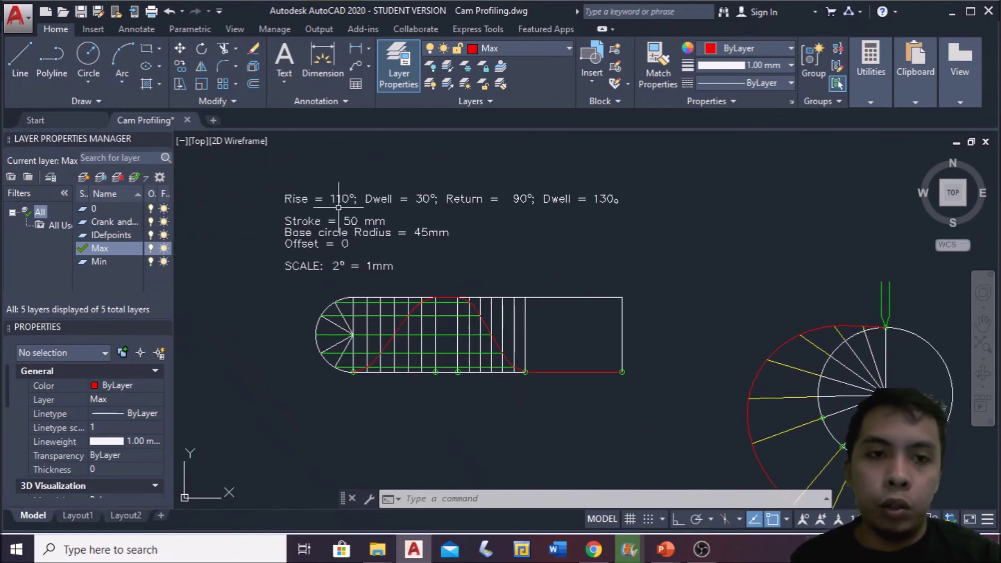
pyautogui.moveTo(981, 439); pyautogui.dragTo(810, 323, button='middle')
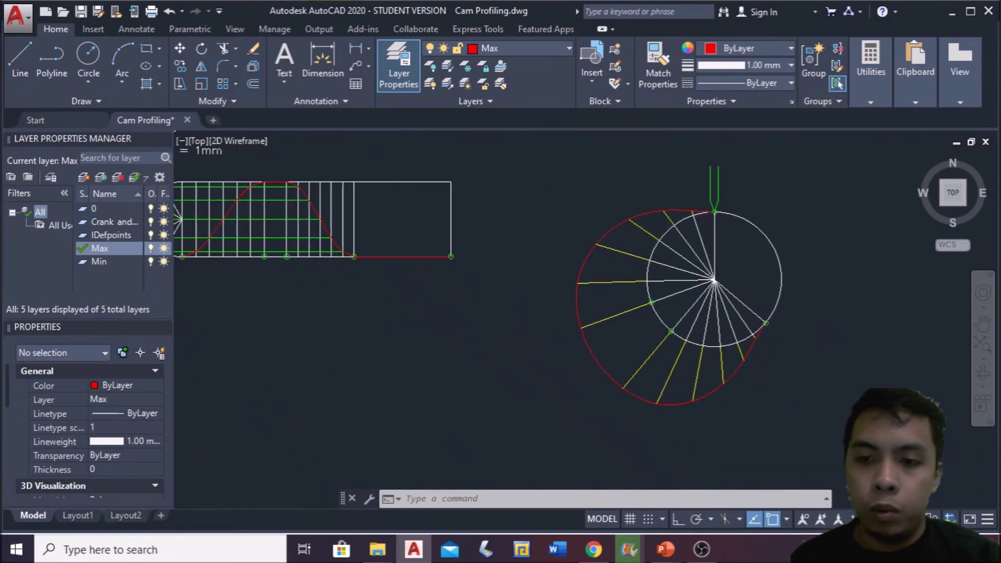
# Step: Set the color of the whole cam drawing, including its profile, displacement lines, radii and base circle, to ByBlock
pyautogui.moveTo(877, 419); pyautogui.dragTo(847, 443, button='middle')
pyautogui.click(847, 443)
pyautogui.click(492, 195)
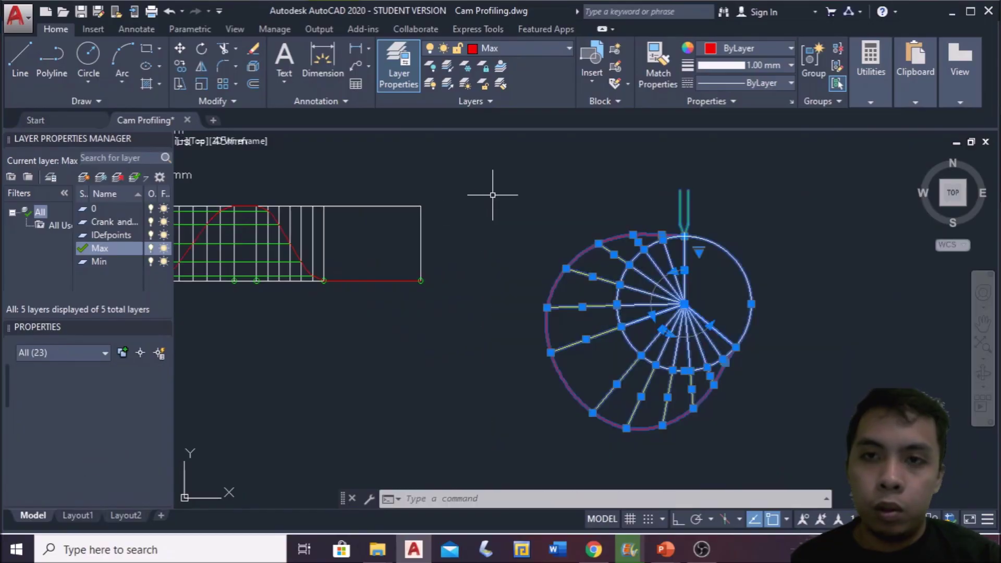
pyautogui.click(789, 47)
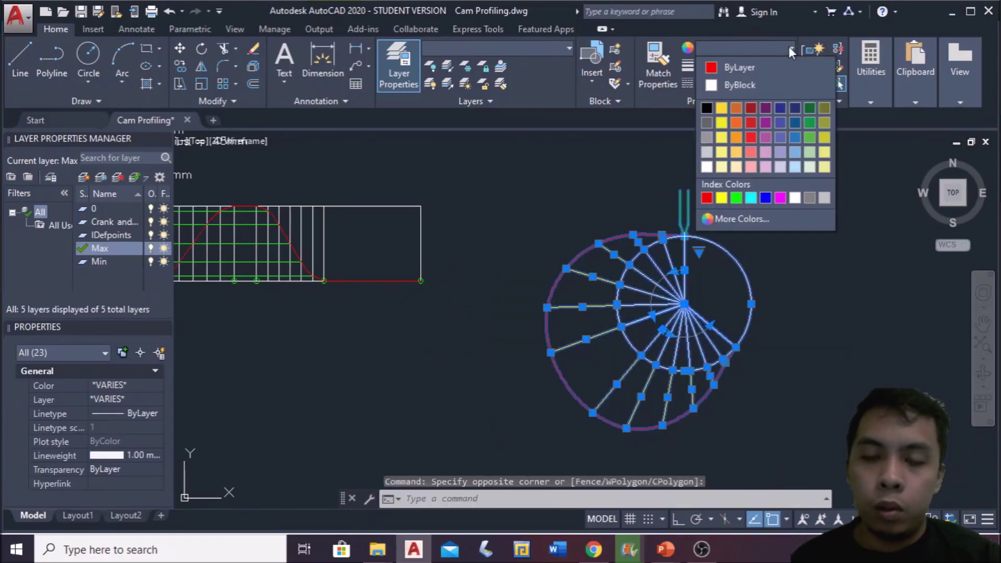
pyautogui.click(720, 85)
pyautogui.press('Escape')
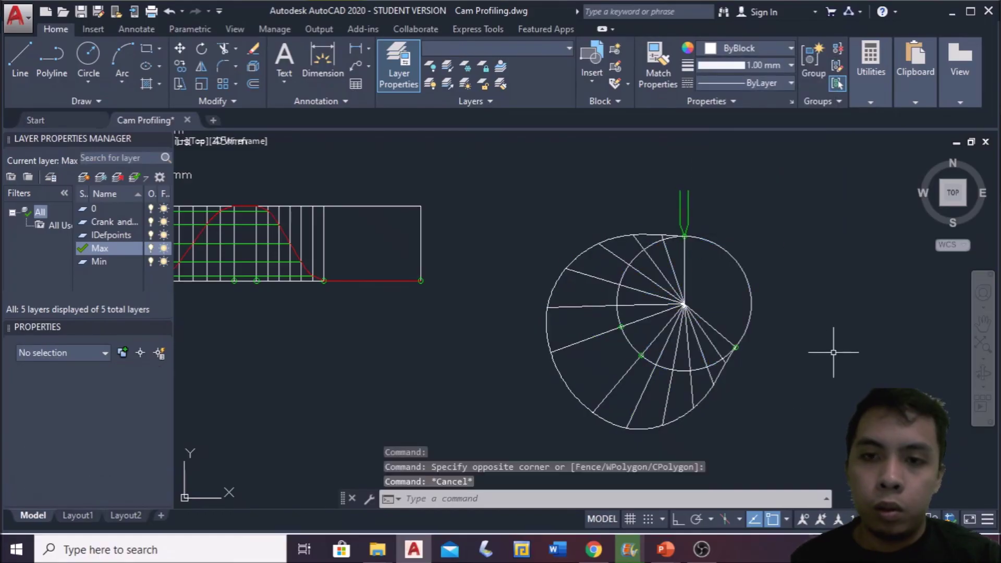